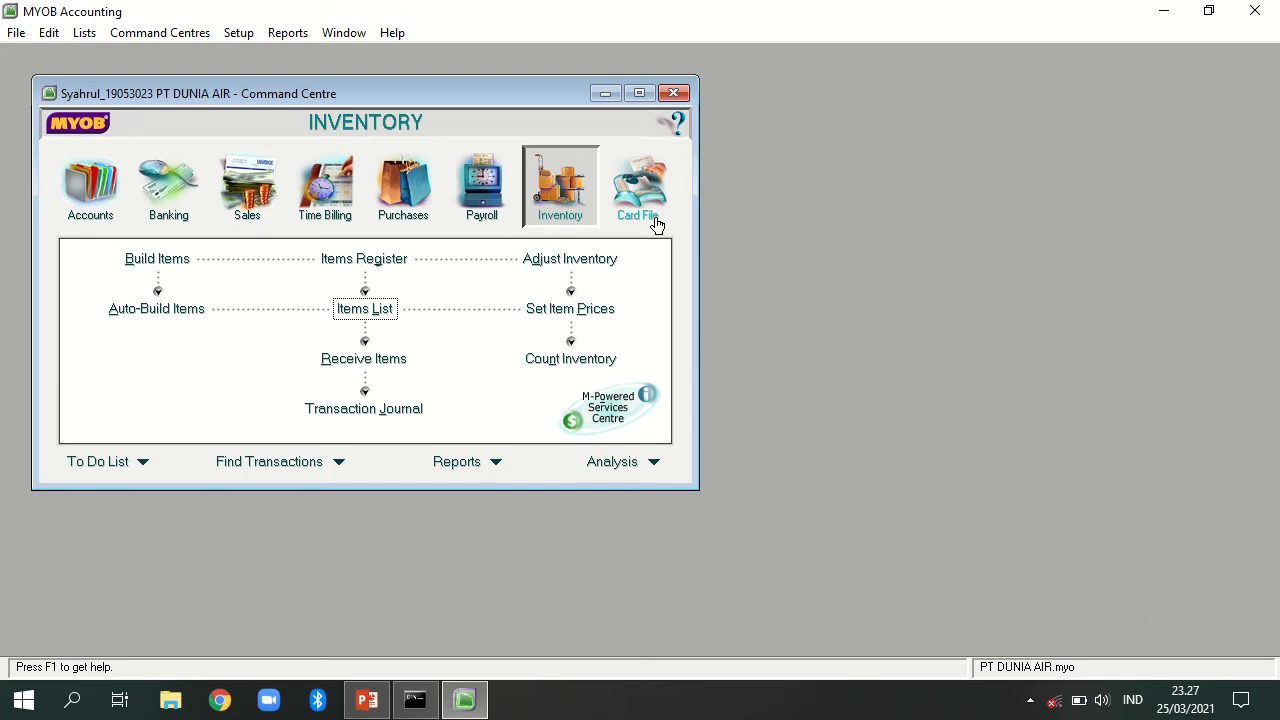
Start a customer card in the Card File for the company PT Sinar Dunia and enter its card ID
{"action": "left_click", "coordinate": [656, 225]}
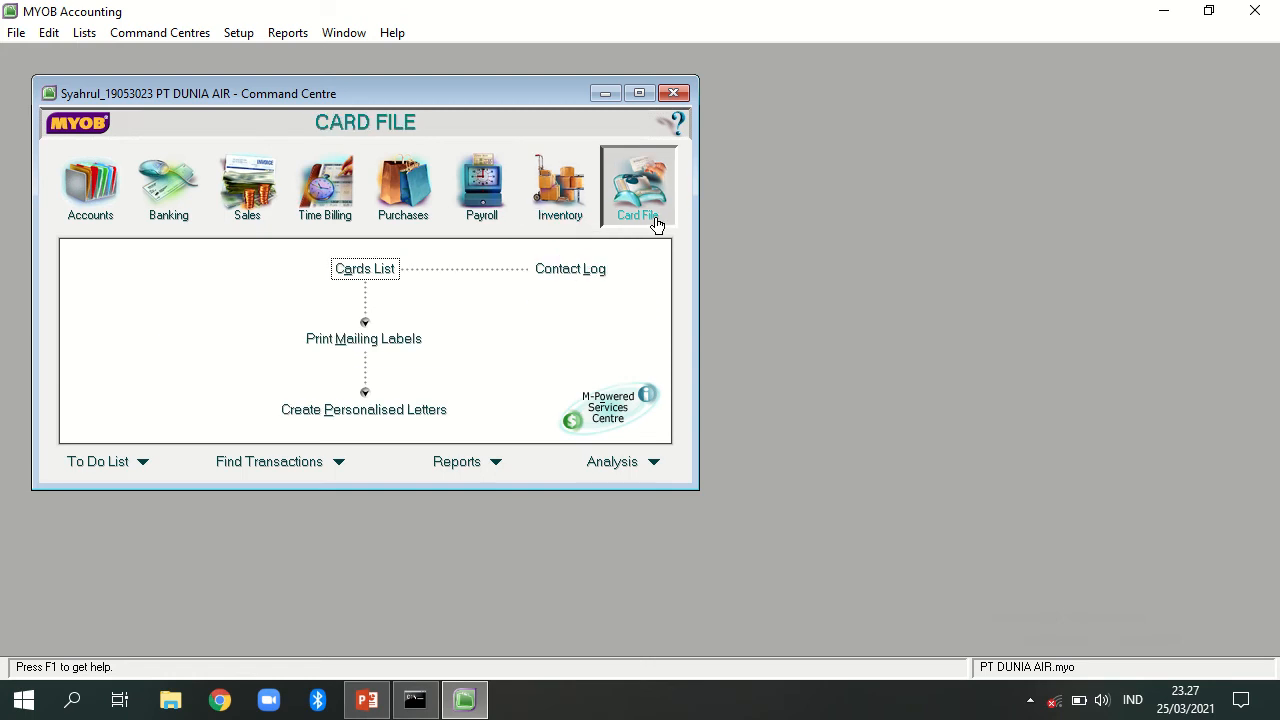
{"action": "left_click", "coordinate": [380, 277]}
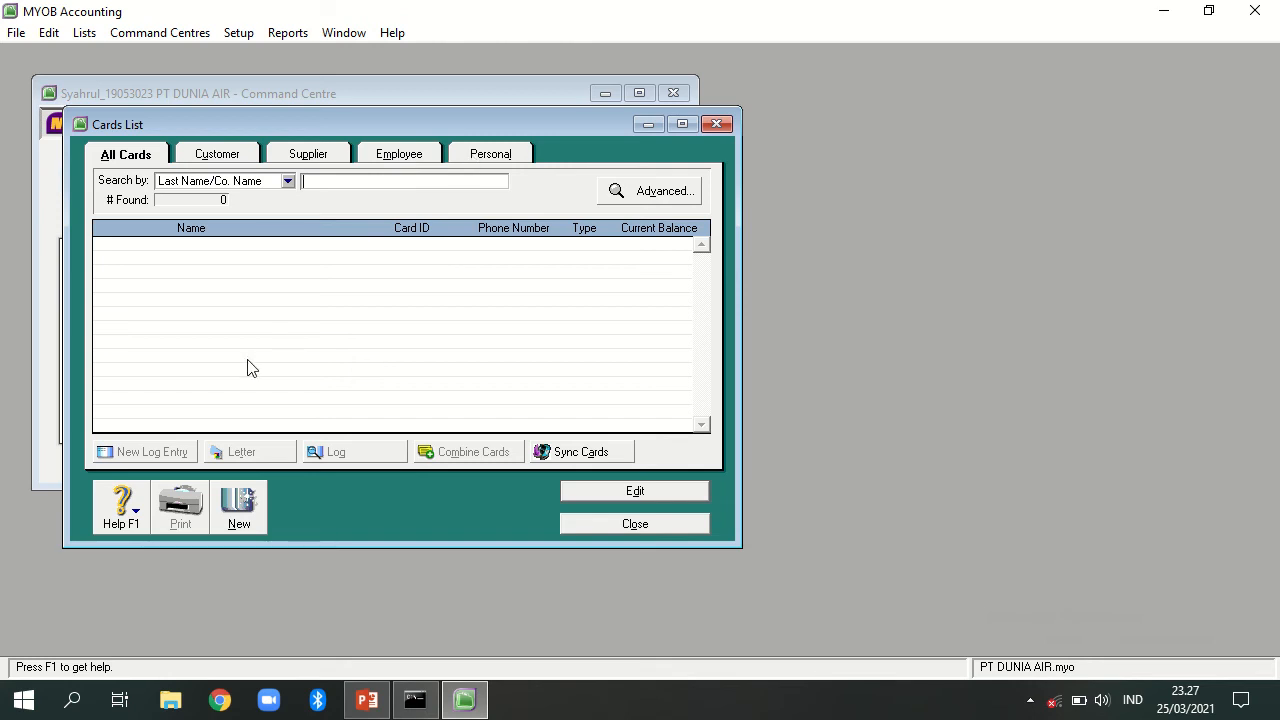
{"action": "left_click", "coordinate": [215, 156]}
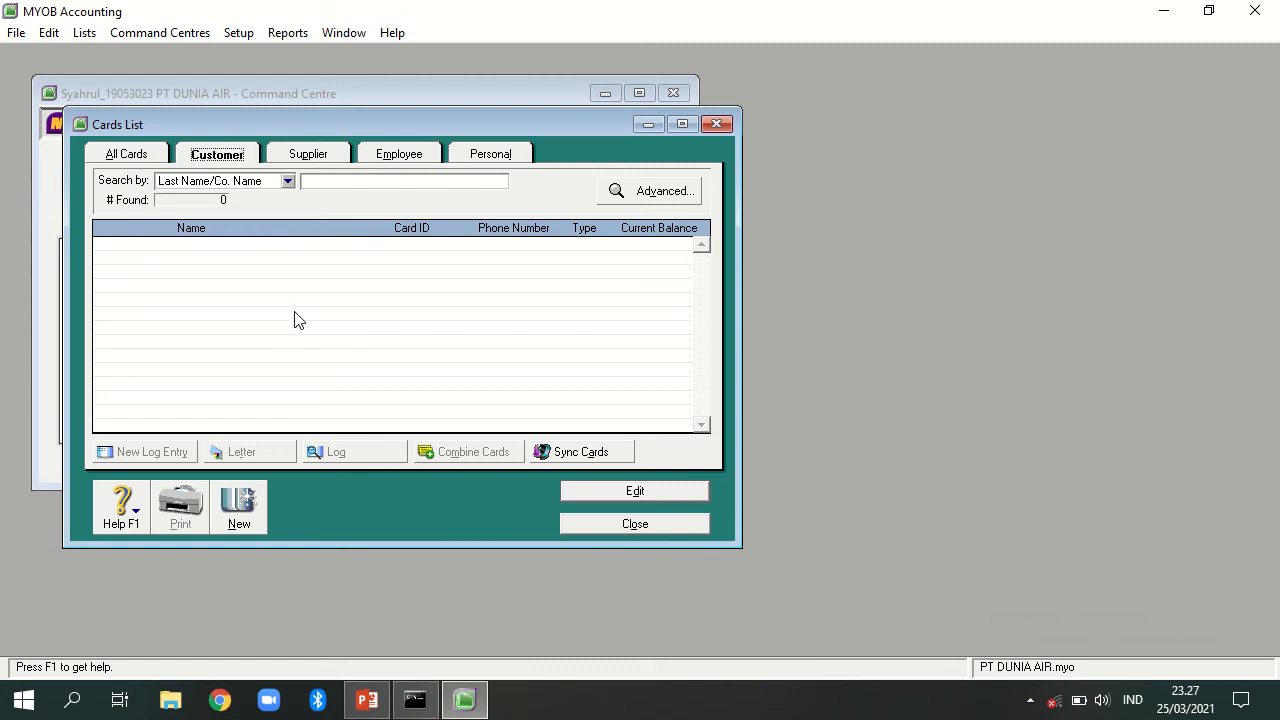
{"action": "left_click", "coordinate": [245, 520]}
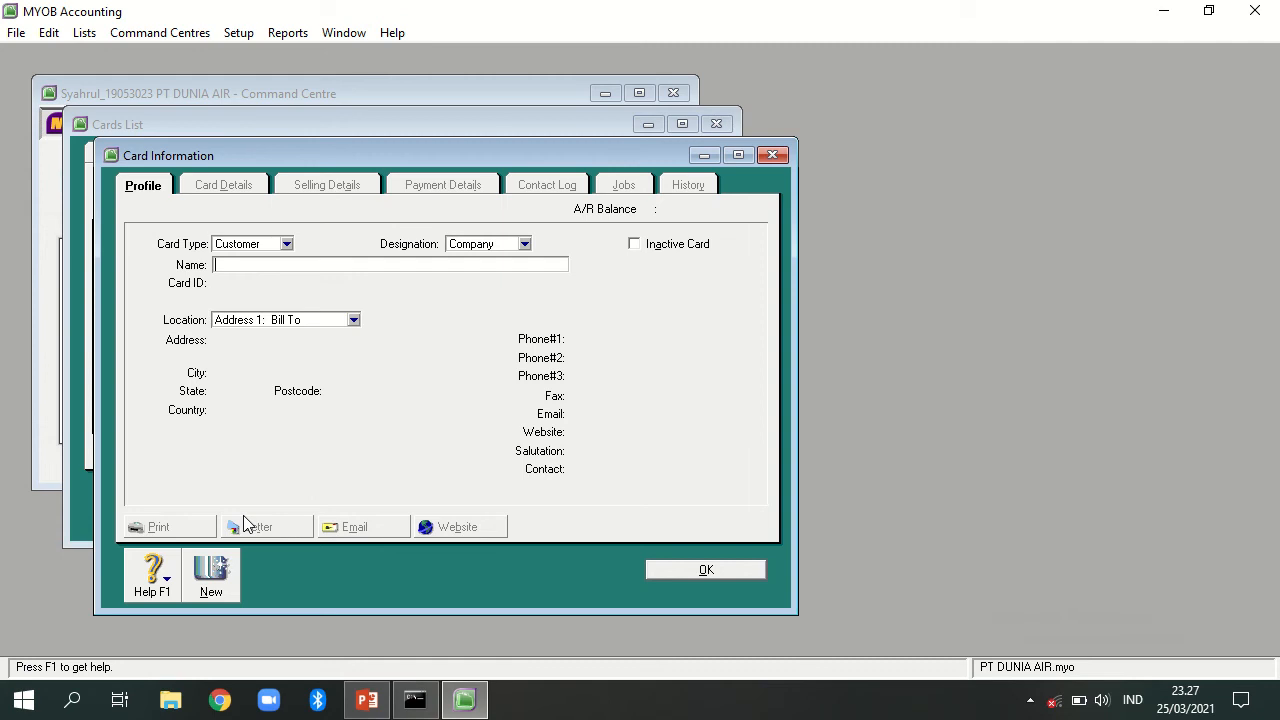
{"action": "type", "text": "PT Sinar Dunia"}
{"action": "key", "text": "Tab"}
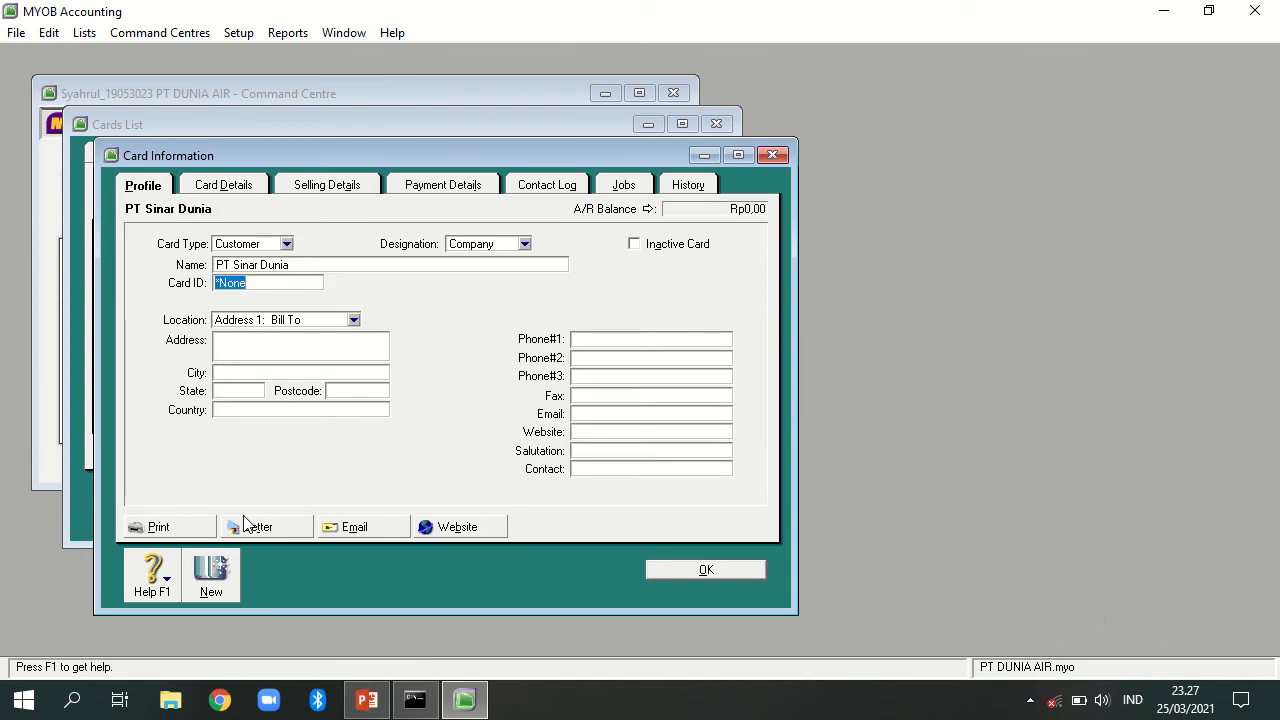
{"action": "type", "text": "Cus"}
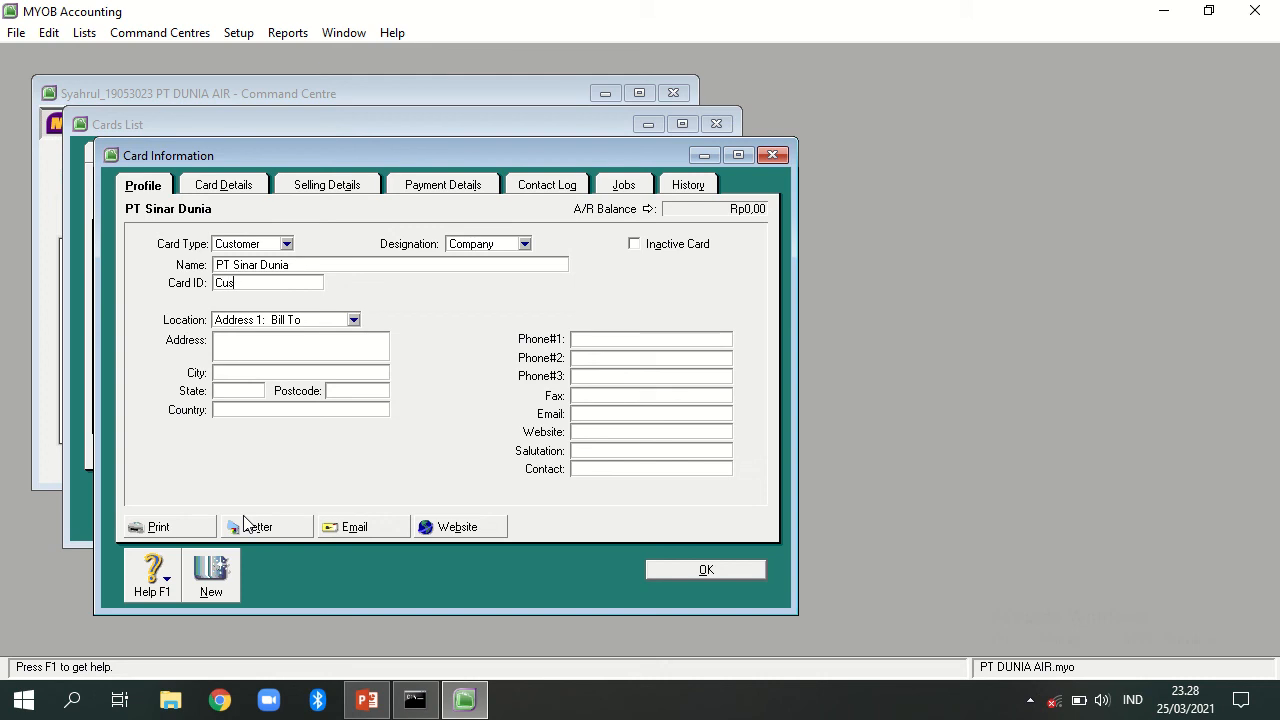
{"action": "type", "text": "-1"}
{"action": "key", "text": "Tab"}
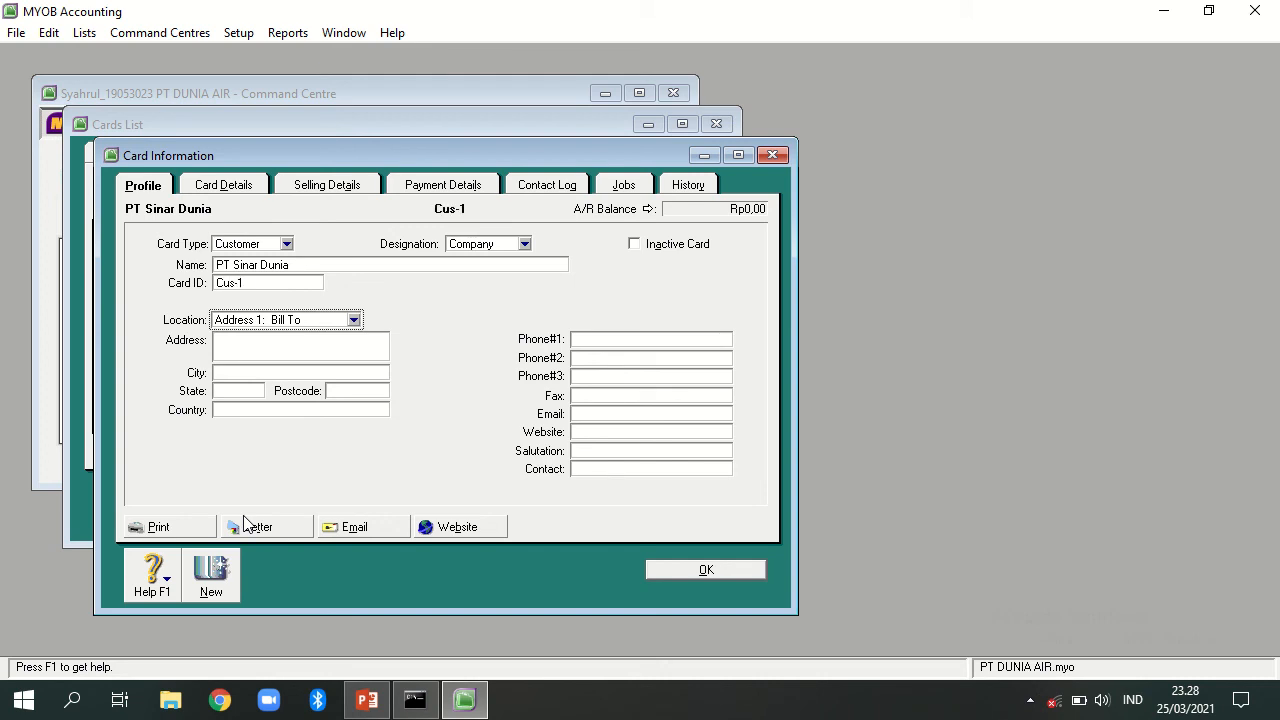
Fill in the full Bill To address on PT Sinar Dunia's card
{"action": "key", "text": "Tab"}
{"action": "type", "text": "Jl. Sawahan "}
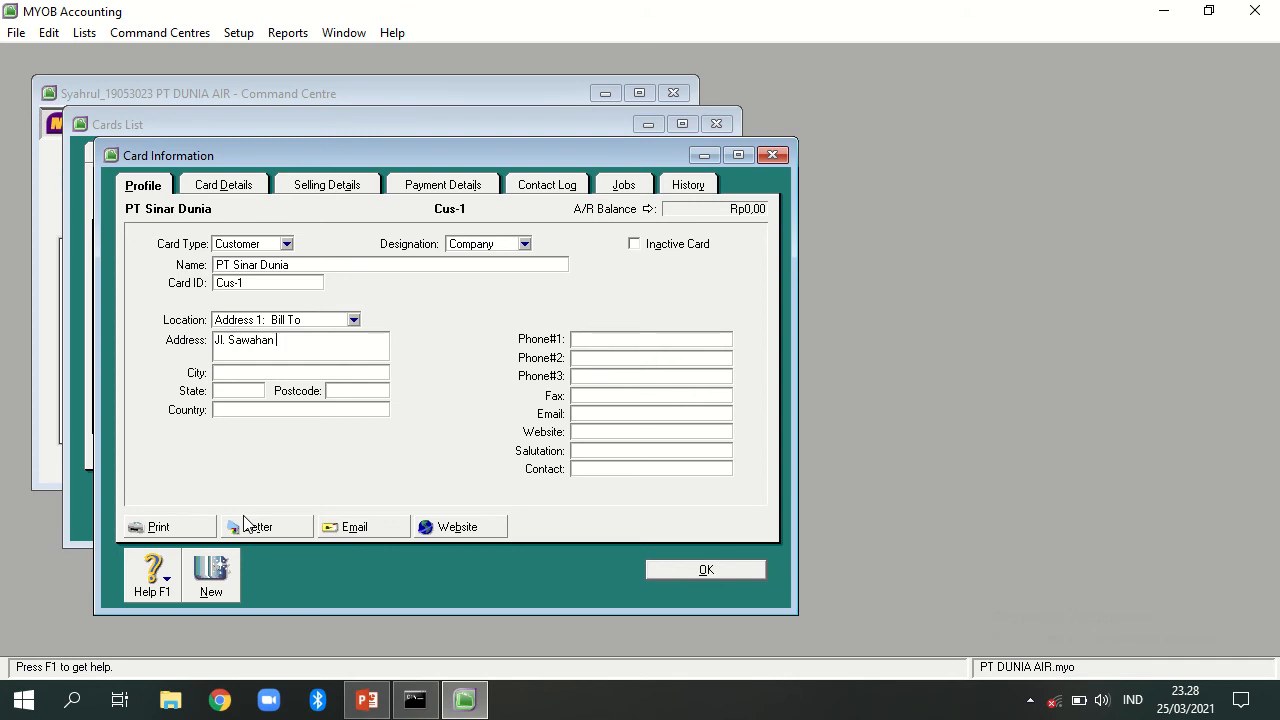
{"action": "type", "text": "No 22"}
{"action": "type", "text": "Padan"}
{"action": "type", "text": "g"}
In PT Sinar Dunia's selling details, set the sale layout to Item and the income account to Sales of Merchandise
{"action": "left_click", "coordinate": [306, 188]}
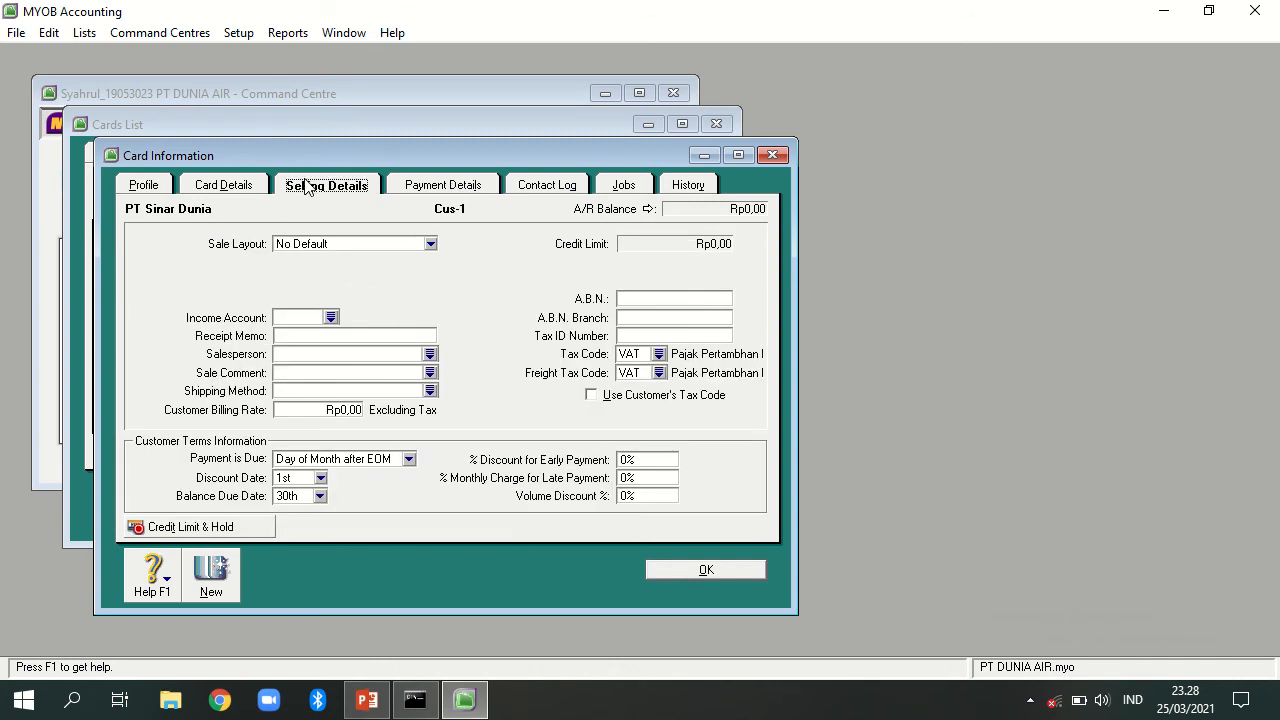
{"action": "left_click", "coordinate": [341, 247]}
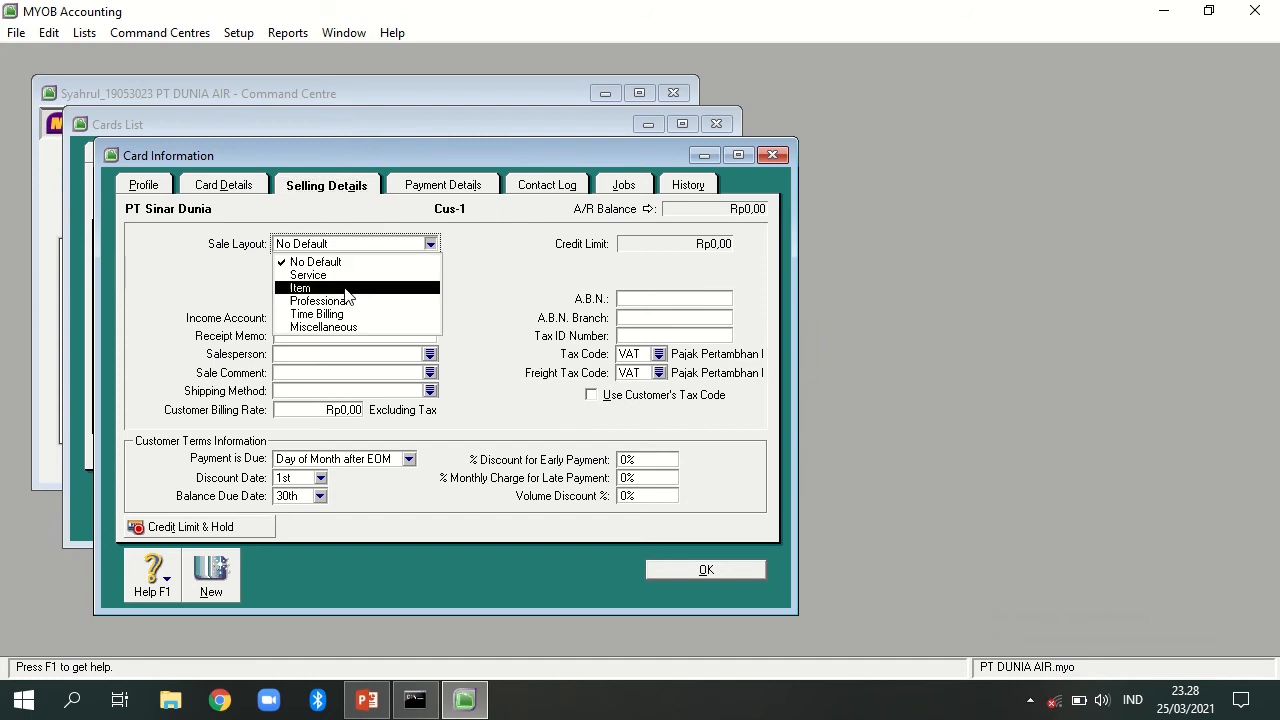
{"action": "left_click", "coordinate": [346, 288]}
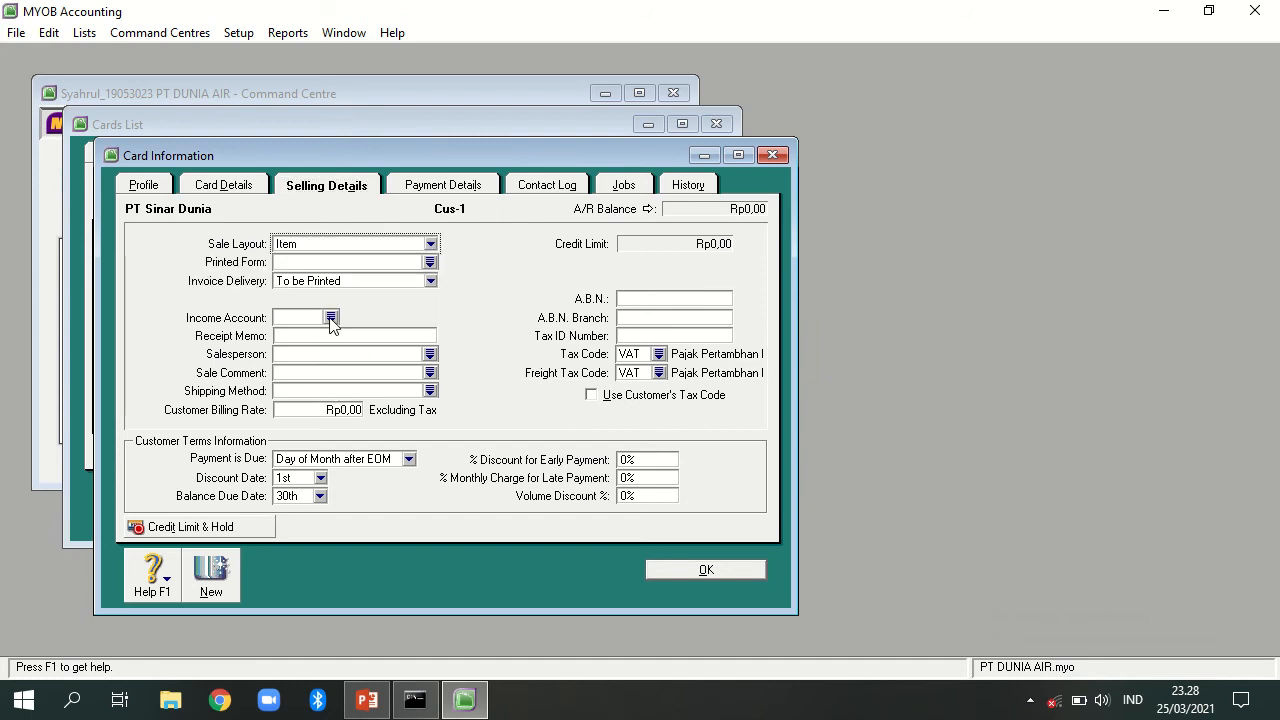
{"action": "left_click", "coordinate": [331, 318]}
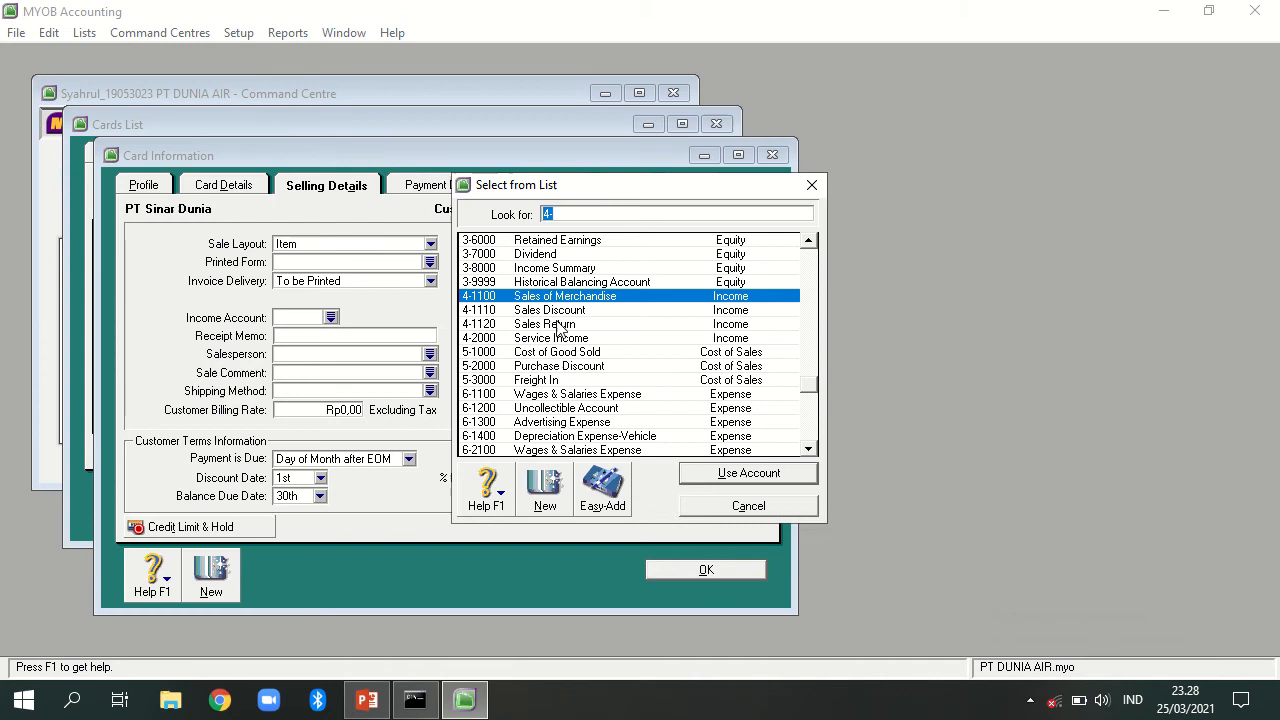
{"action": "key", "text": "Return"}
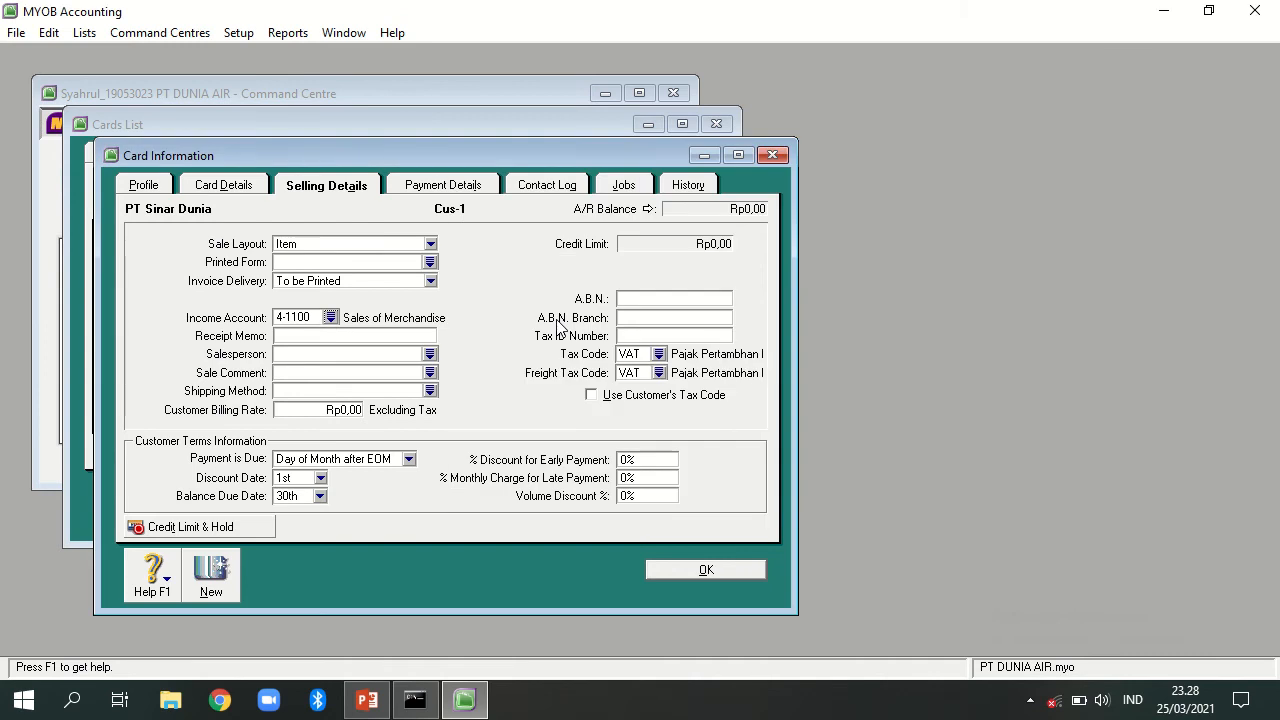
Set PT Sinar Dunia's freight tax code to N-T (Not Reportable)
{"action": "left_click", "coordinate": [659, 373]}
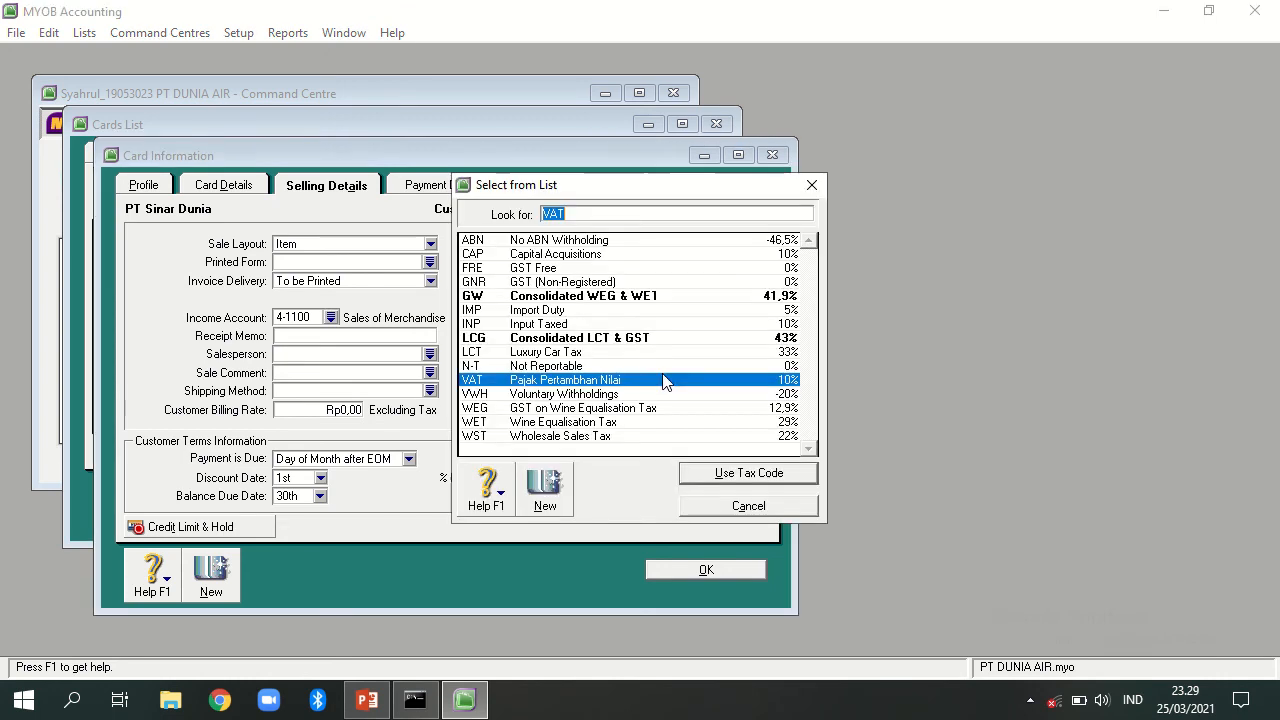
{"action": "left_click", "coordinate": [607, 366]}
{"action": "double_click", "coordinate": [607, 366]}
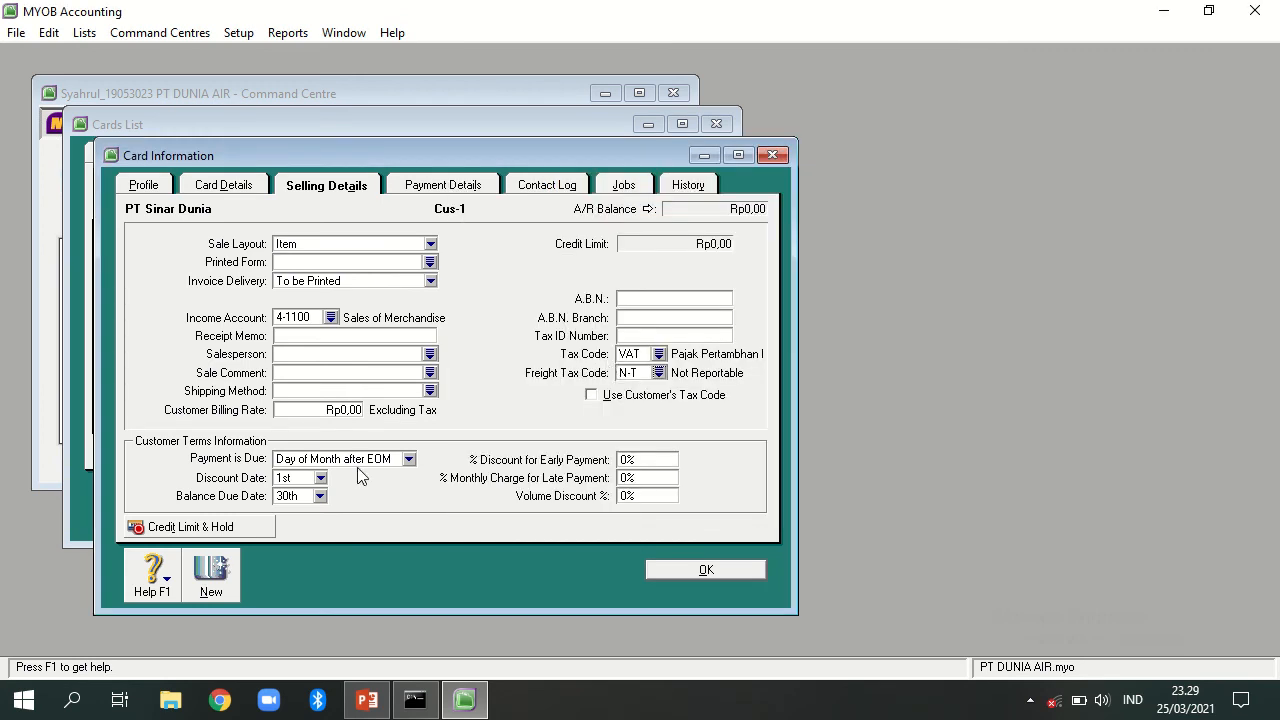
Set PT Sinar Dunia's payment terms to In a Given # of Days, with 10 discount days and 30 balance due days
{"action": "left_click", "coordinate": [409, 459]}
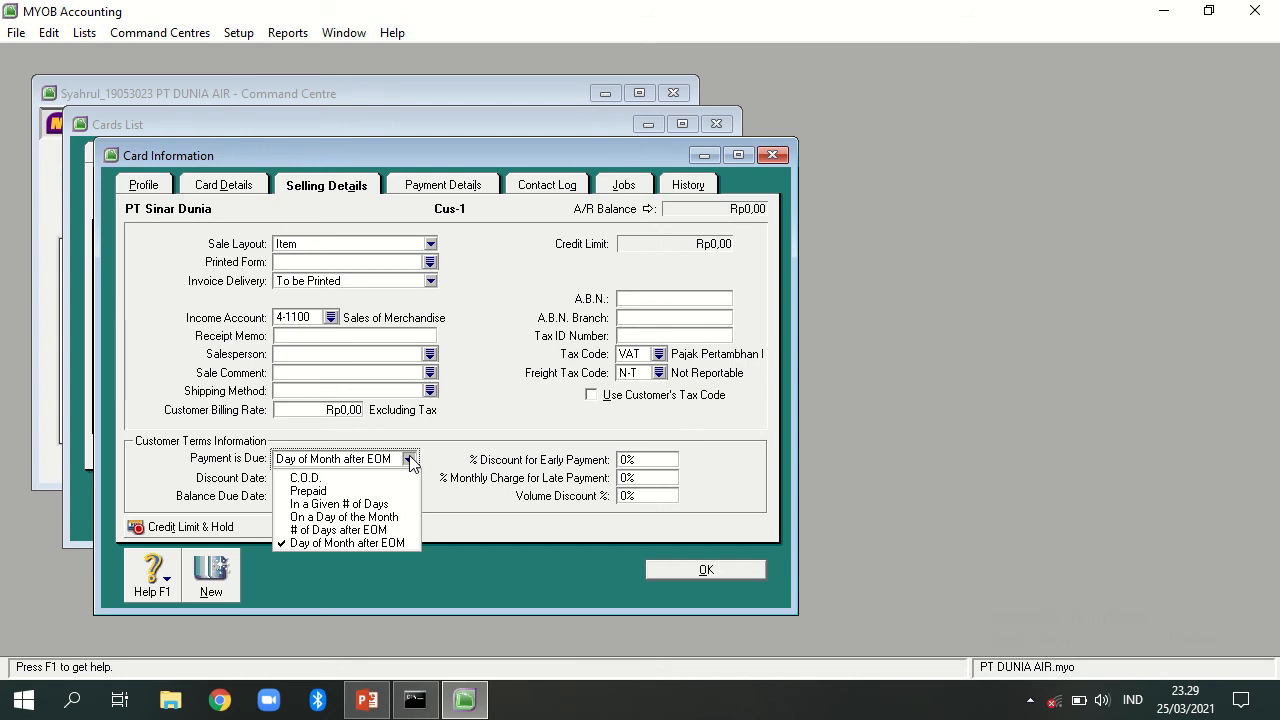
{"action": "left_click", "coordinate": [400, 505]}
{"action": "left_click", "coordinate": [300, 477]}
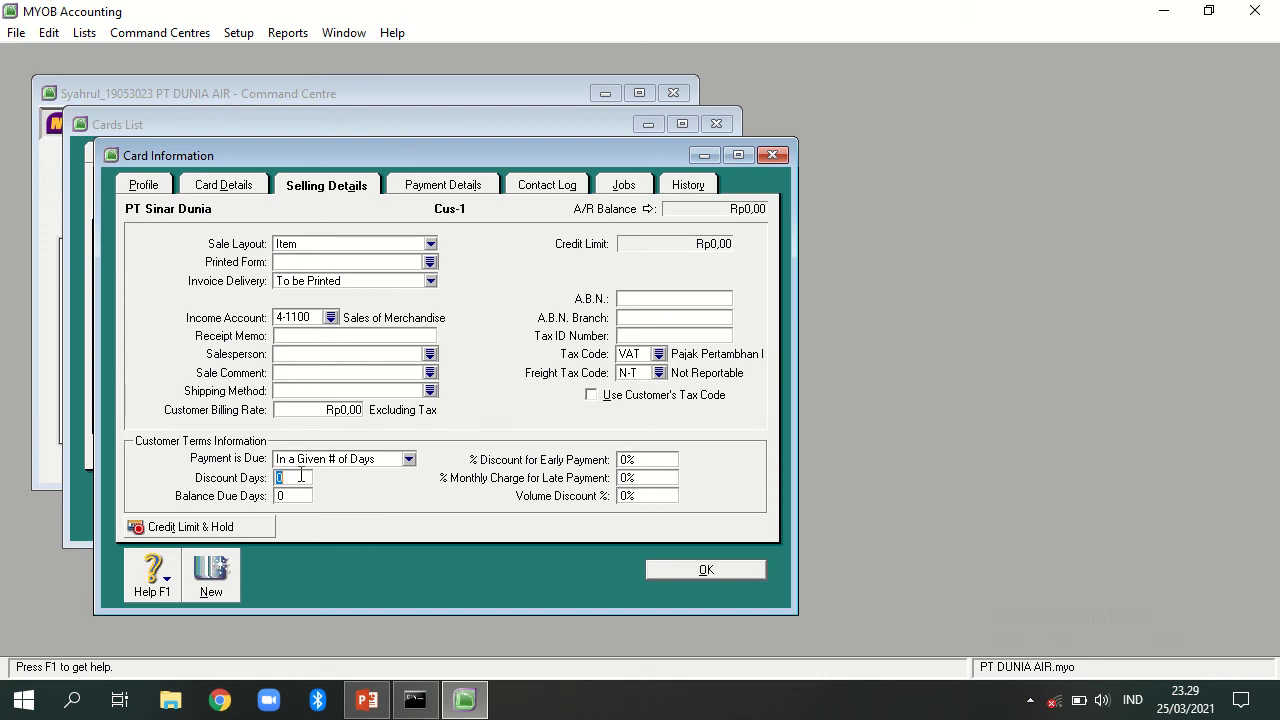
{"action": "type", "text": "2"}
{"action": "key", "text": "BackSpace"}
{"action": "type", "text": "1-"}
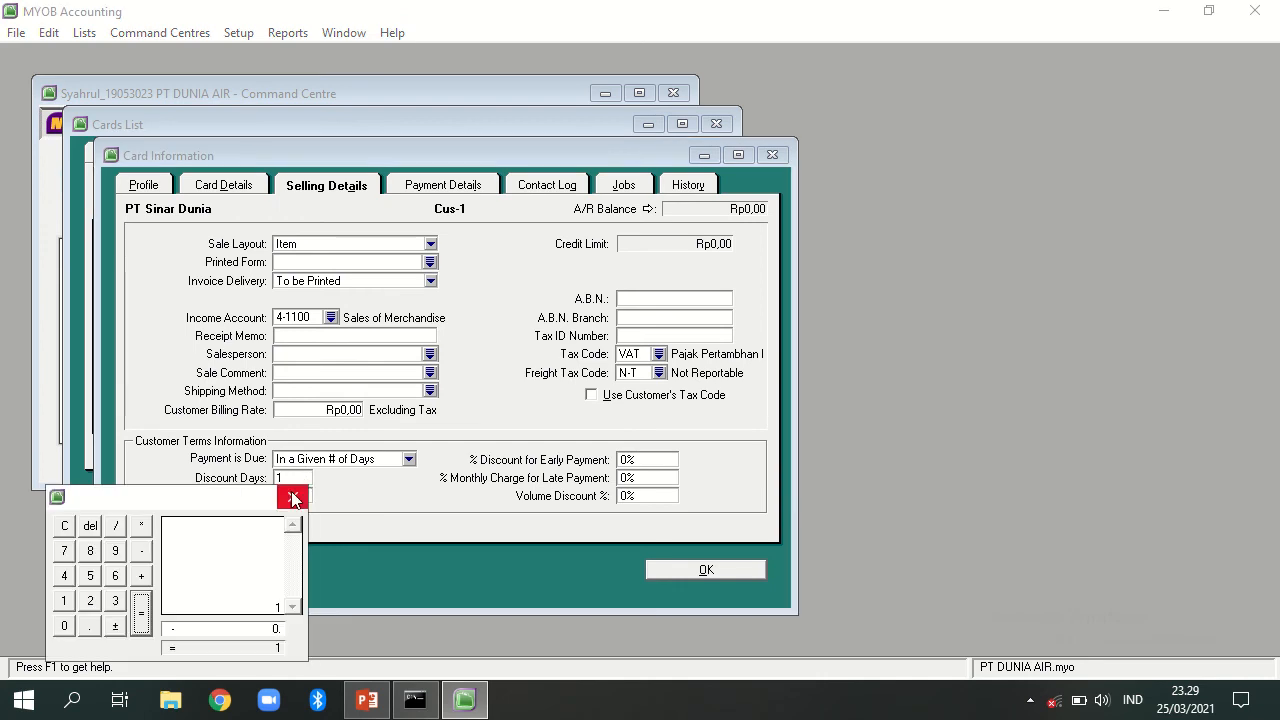
{"action": "left_click", "coordinate": [292, 497]}
{"action": "type", "text": "0"}
{"action": "key", "text": "Tab"}
{"action": "type", "text": "30"}
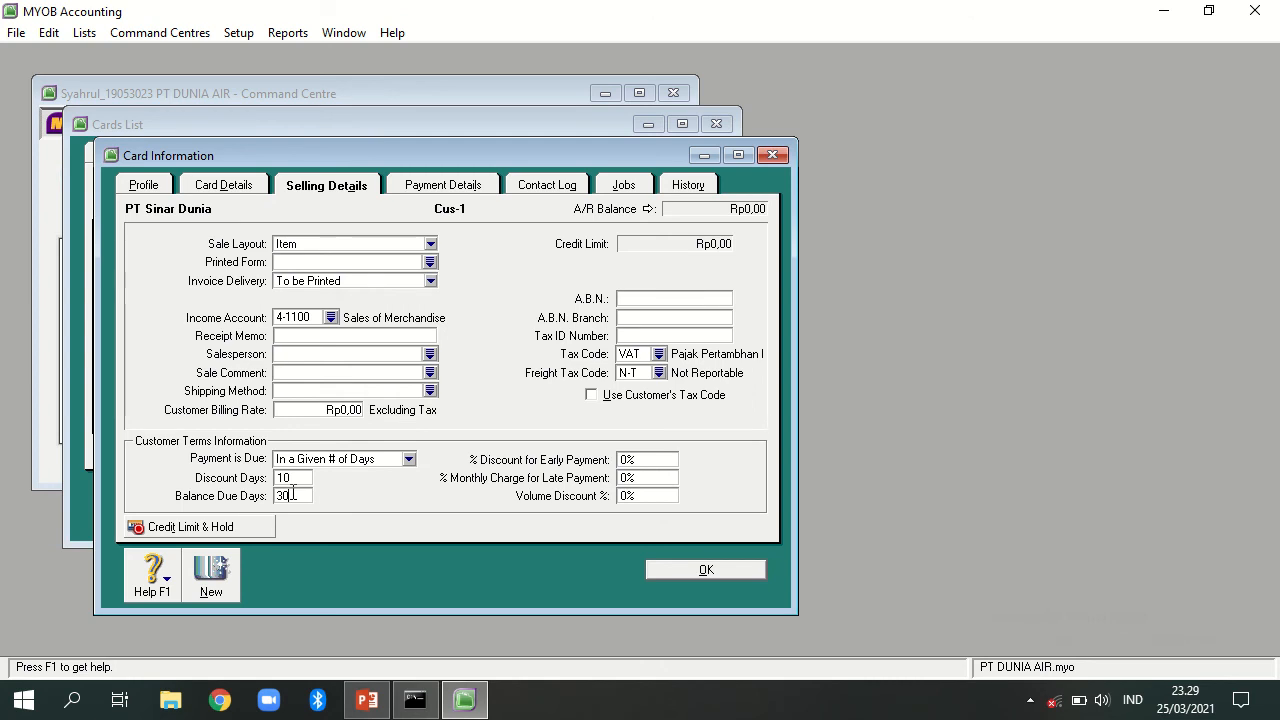
Set the early payment discount to 2% and save PT Sinar Dunia's card
{"action": "key", "text": "Tab"}
{"action": "type", "text": "2"}
{"action": "left_click", "coordinate": [703, 570]}
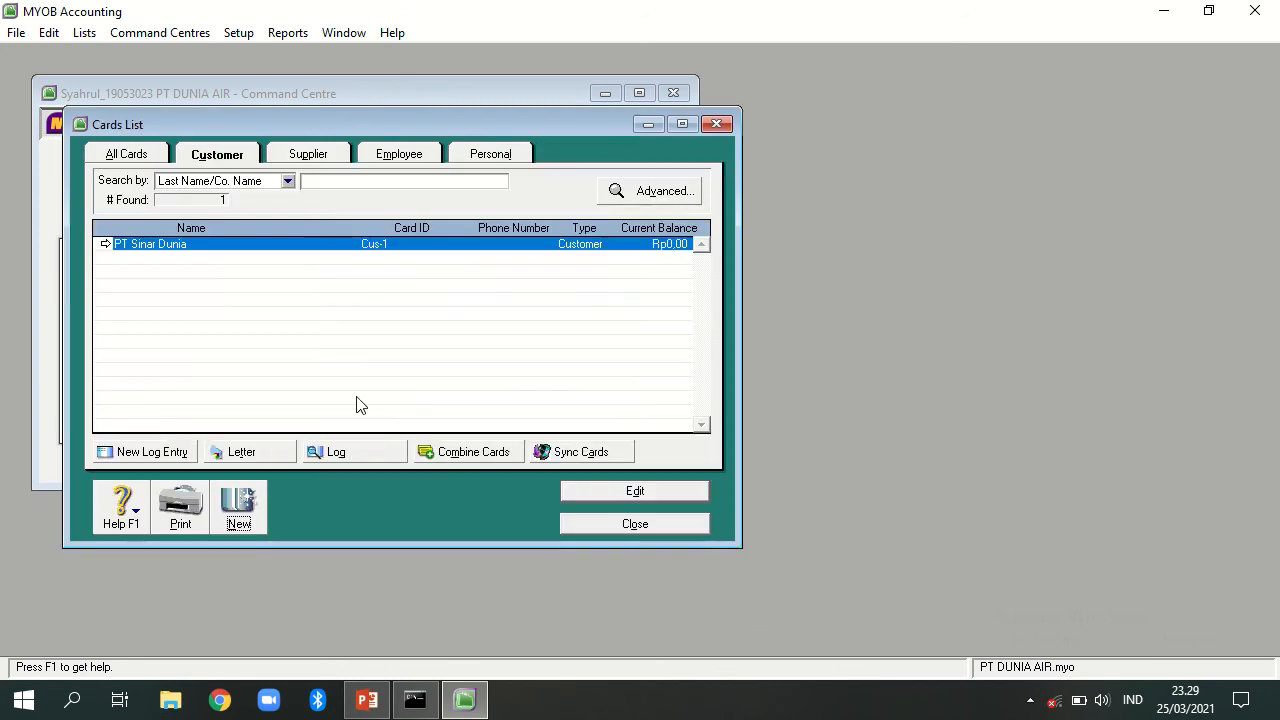
Start a new customer card for the company PT Sejahtera and enter its card ID
{"action": "left_click", "coordinate": [239, 505]}
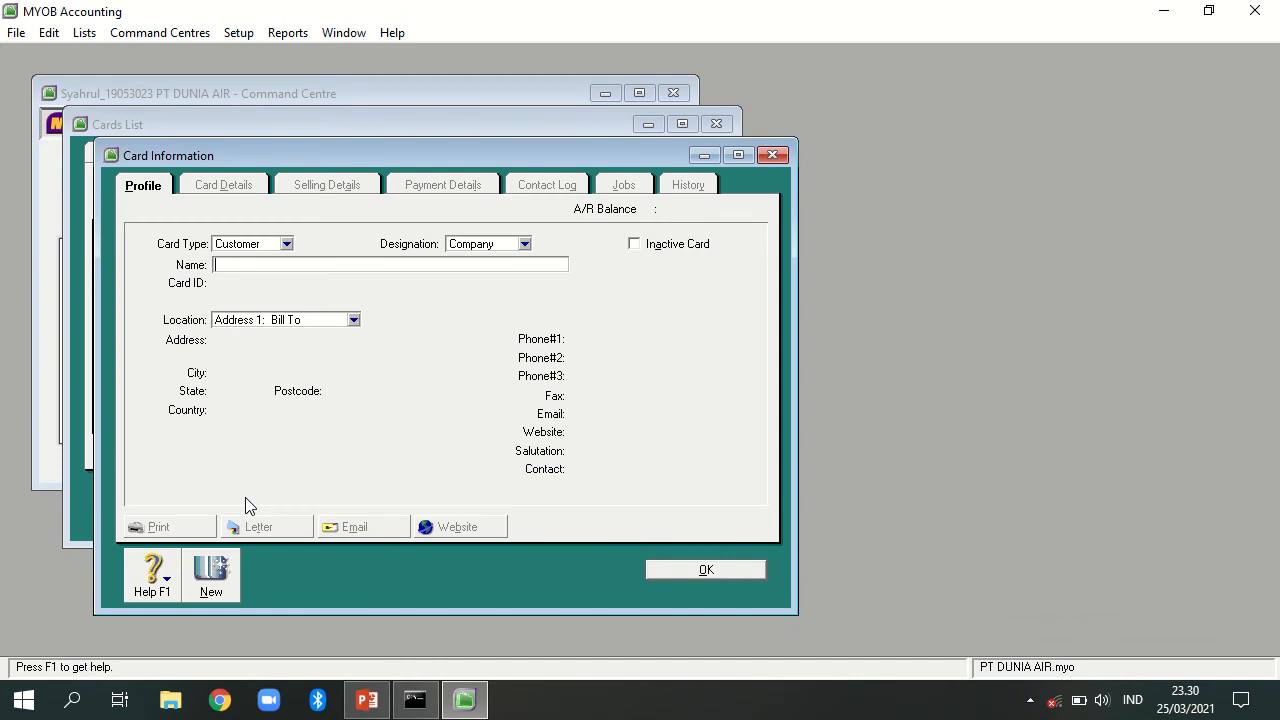
{"action": "type", "text": "PT Sejahtera"}
{"action": "key", "text": "Tab"}
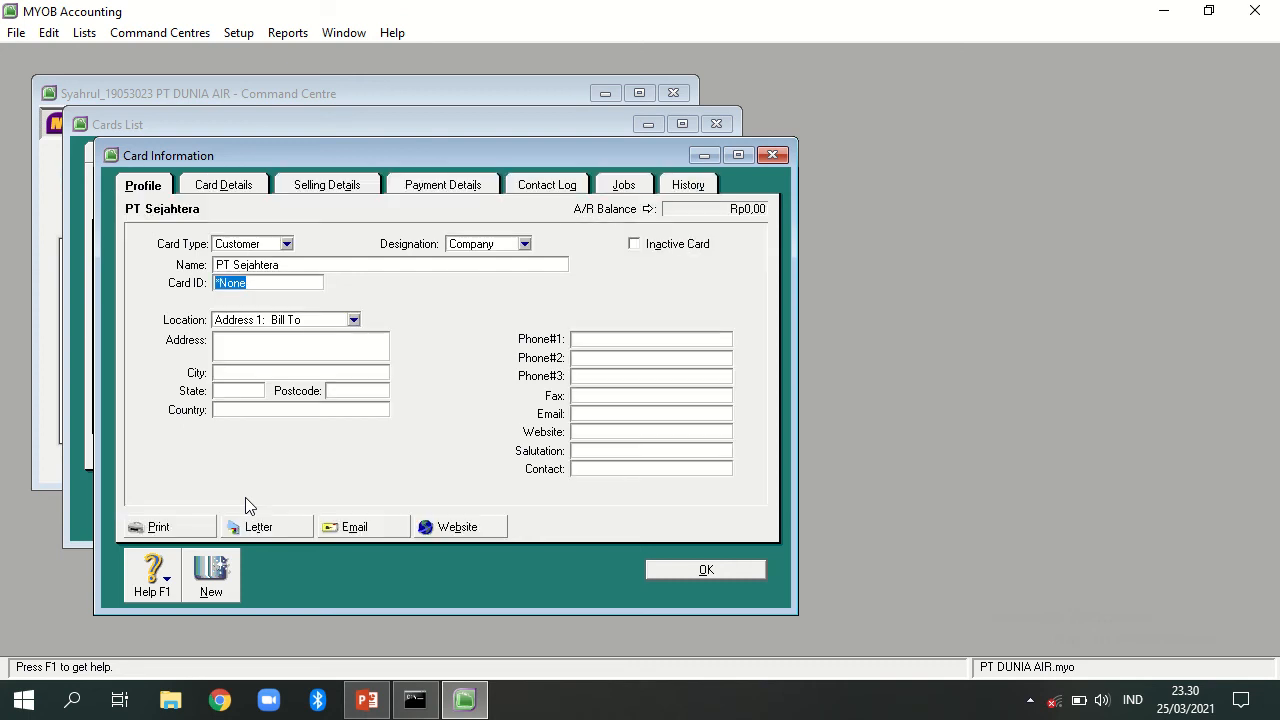
{"action": "type", "text": "Cus02"}
{"action": "key", "text": "Tab"}
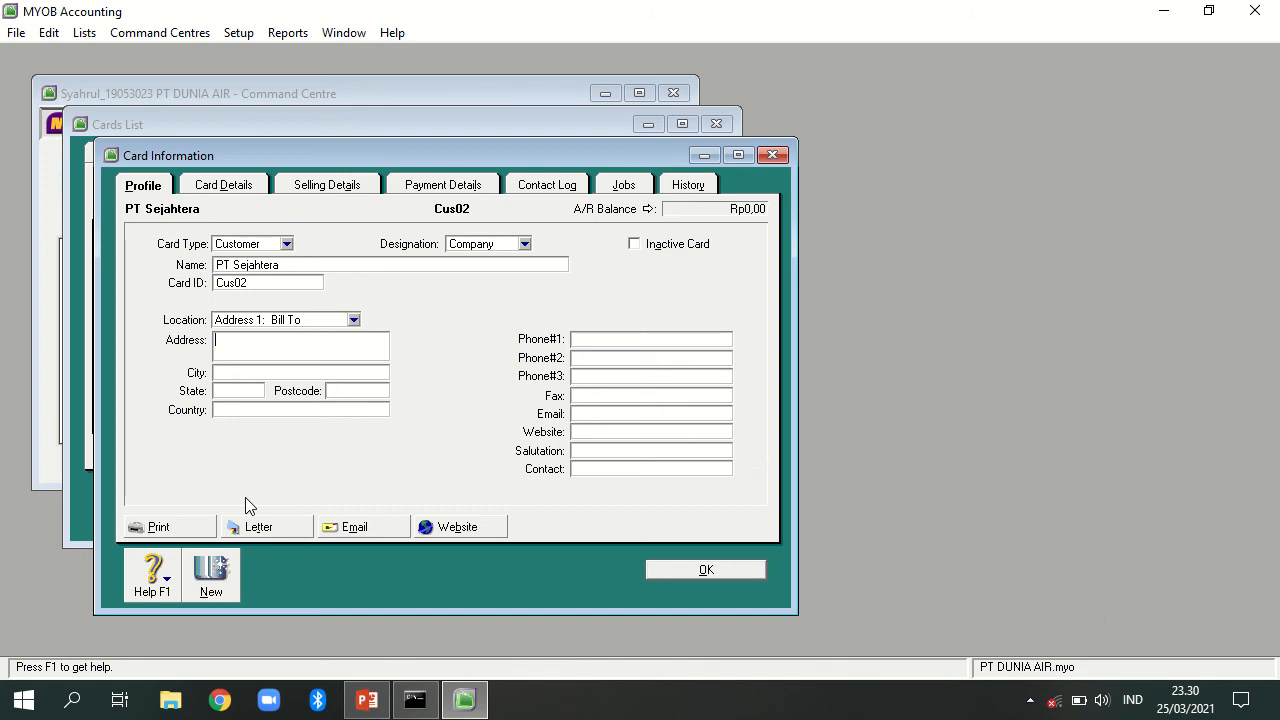
Fill in the full Bill To address on PT Sejahtera's card
{"action": "type", "text": "Jl. Jati NO"}
{"action": "key", "text": "BackSpace"}
{"action": "type", "text": "o"}
{"action": "type", "text": " 1"}
{"action": "type", "text": "0"}
{"action": "type", "text": "Pariaman"}
In PT Sejahtera's selling details, set the sale layout to Item and the income account to Sales of Merchandise
{"action": "left_click", "coordinate": [331, 187]}
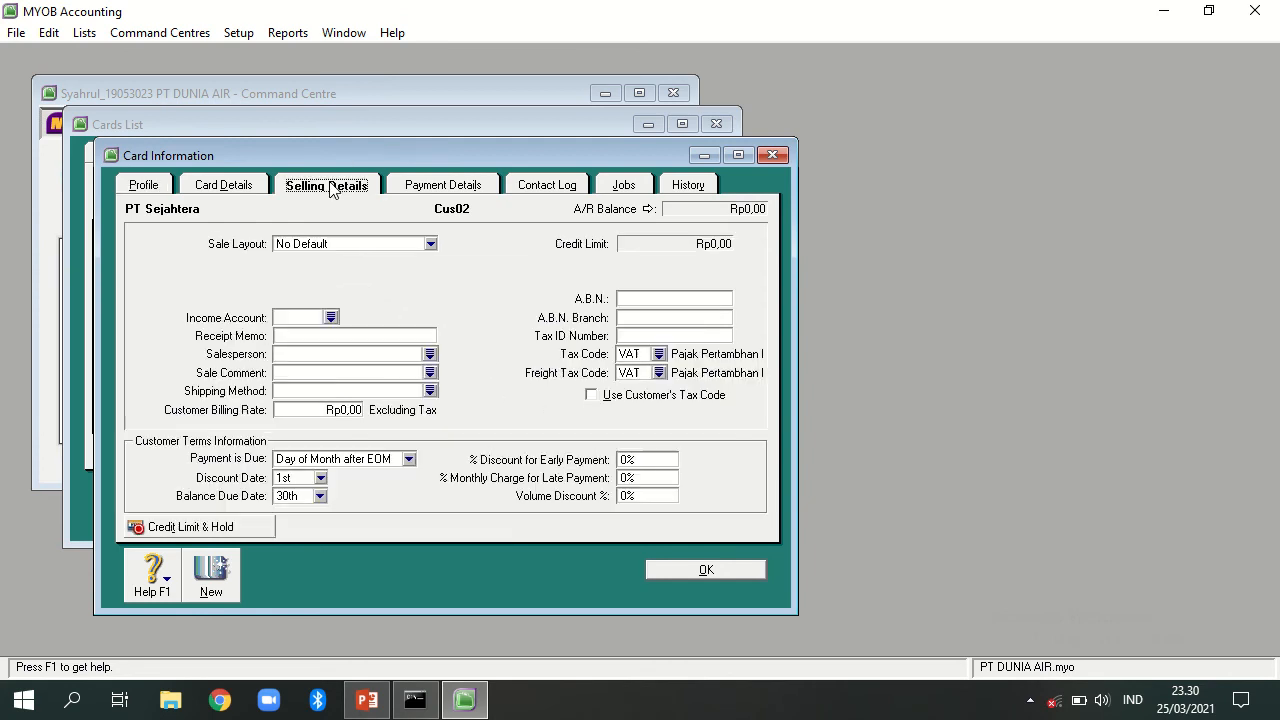
{"action": "left_click", "coordinate": [367, 245]}
{"action": "left_click", "coordinate": [372, 275]}
{"action": "left_click", "coordinate": [375, 281]}
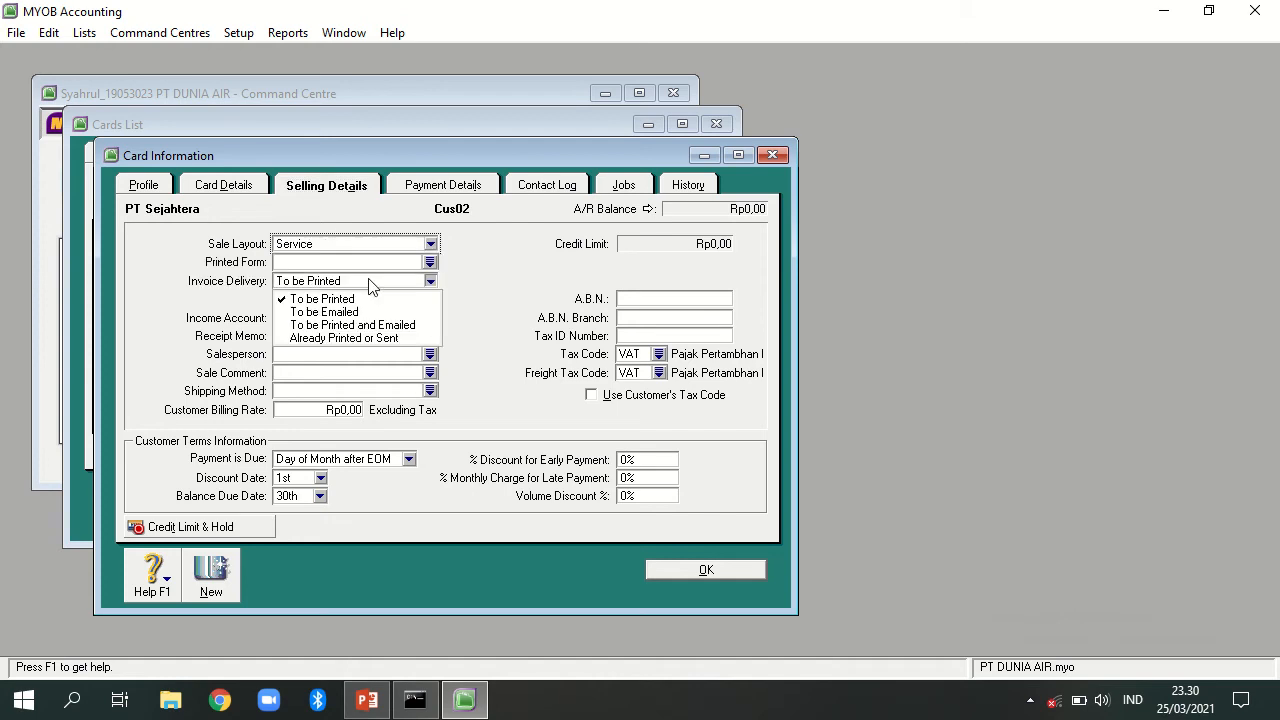
{"action": "left_click", "coordinate": [370, 248]}
{"action": "left_click", "coordinate": [371, 288]}
{"action": "left_click", "coordinate": [514, 300]}
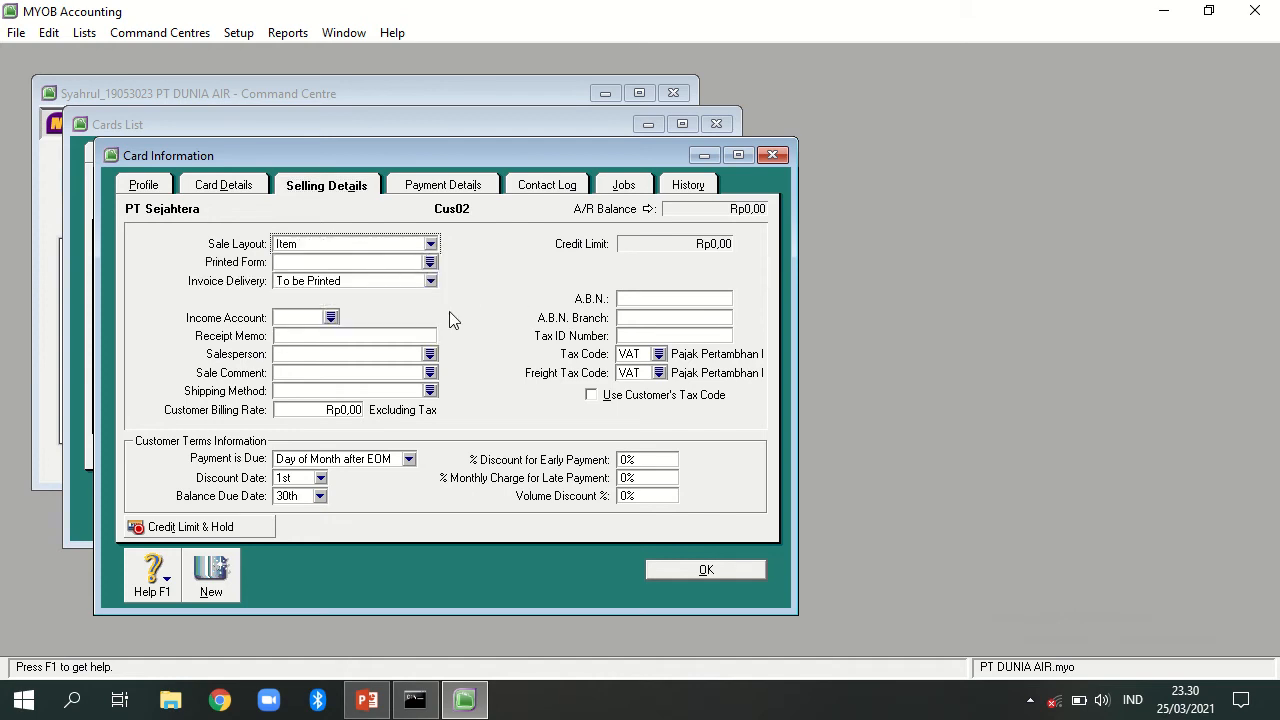
{"action": "left_click", "coordinate": [331, 317]}
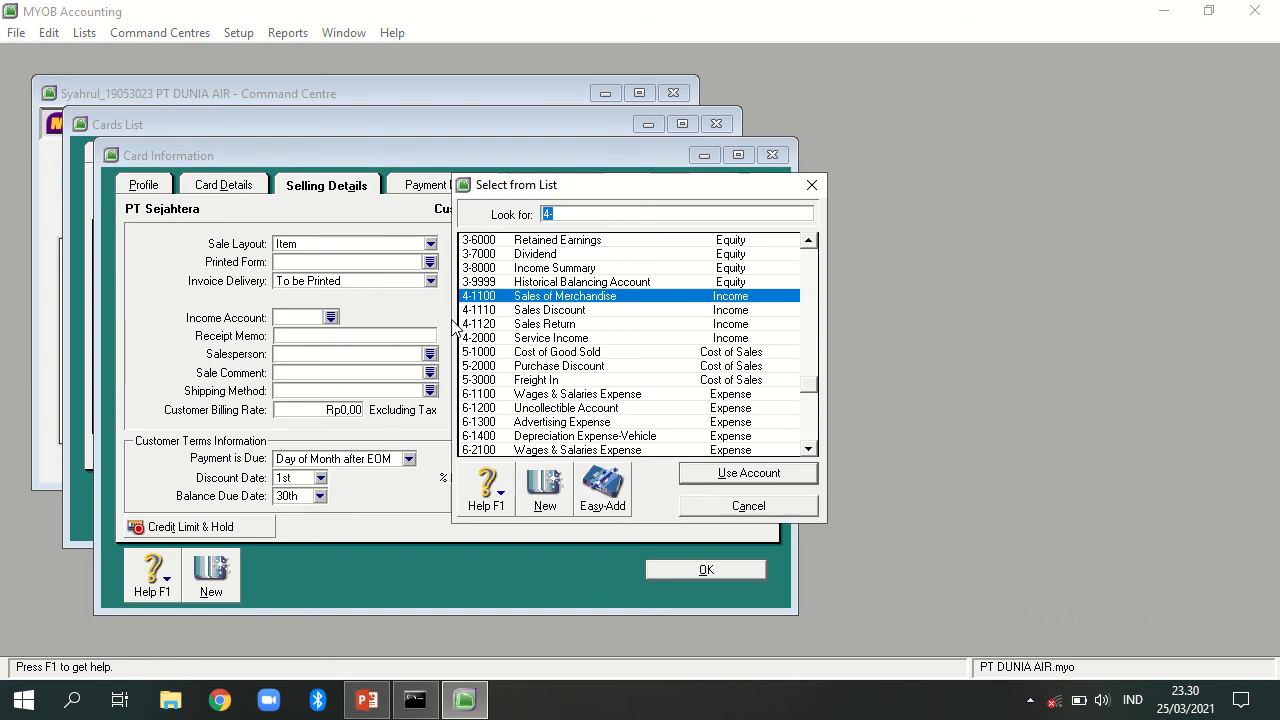
{"action": "key", "text": "Return"}
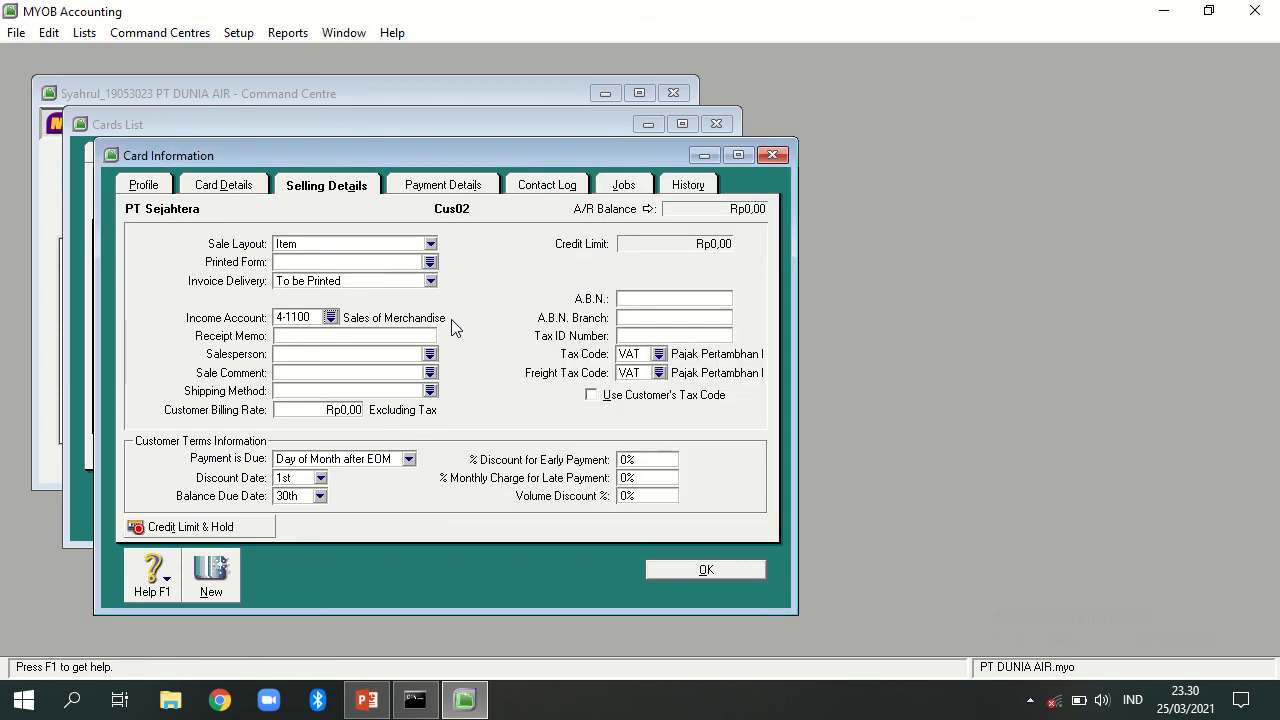
Set PT Sejahtera's freight tax code to N-T (Not Reportable)
{"action": "left_click", "coordinate": [659, 373]}
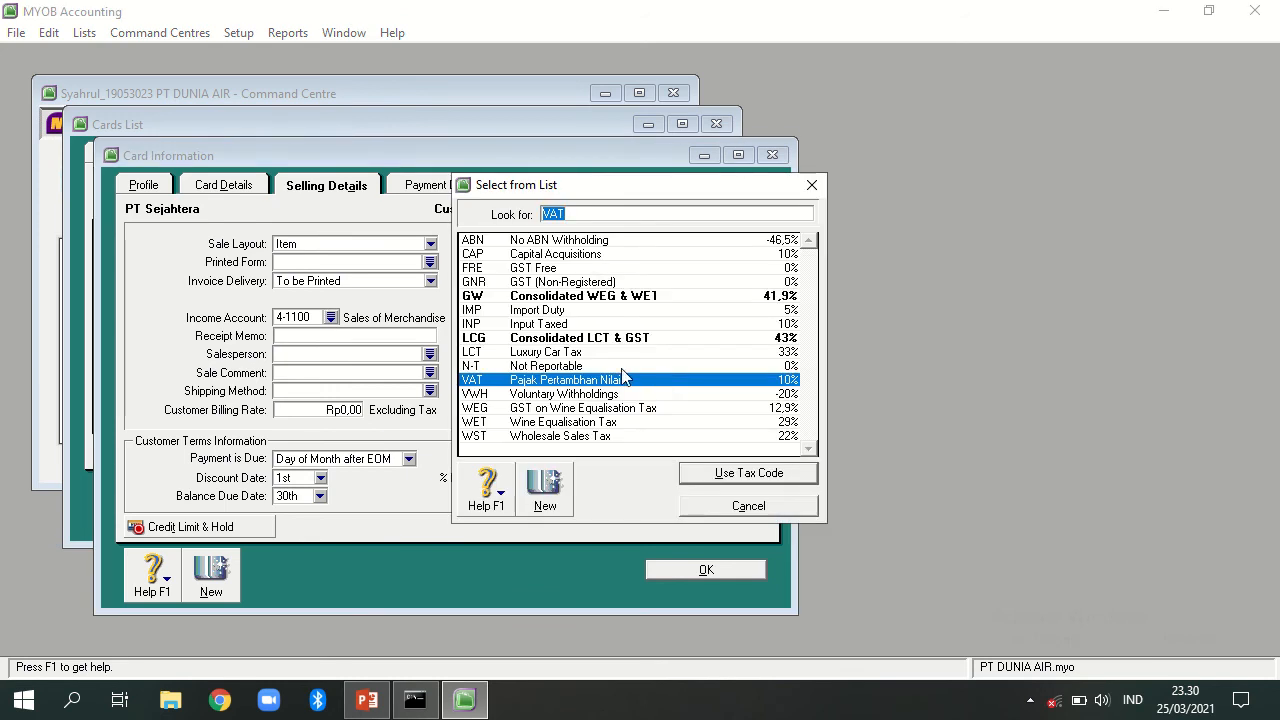
{"action": "left_click", "coordinate": [615, 367]}
{"action": "double_click", "coordinate": [615, 367]}
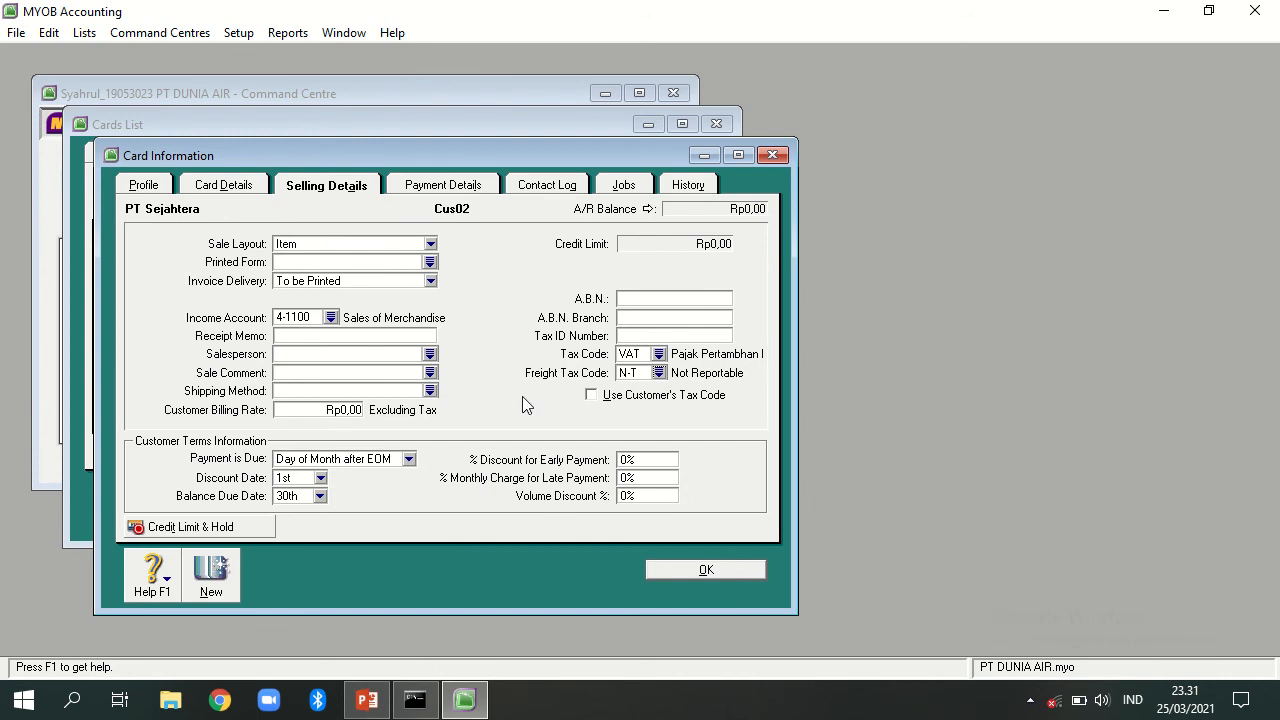
Set PT Sejahtera's terms to In a Given # of Days, with 10 discount days, 30 balance due days and a 2% early payment discount
{"action": "left_click", "coordinate": [408, 460]}
{"action": "left_click", "coordinate": [408, 460]}
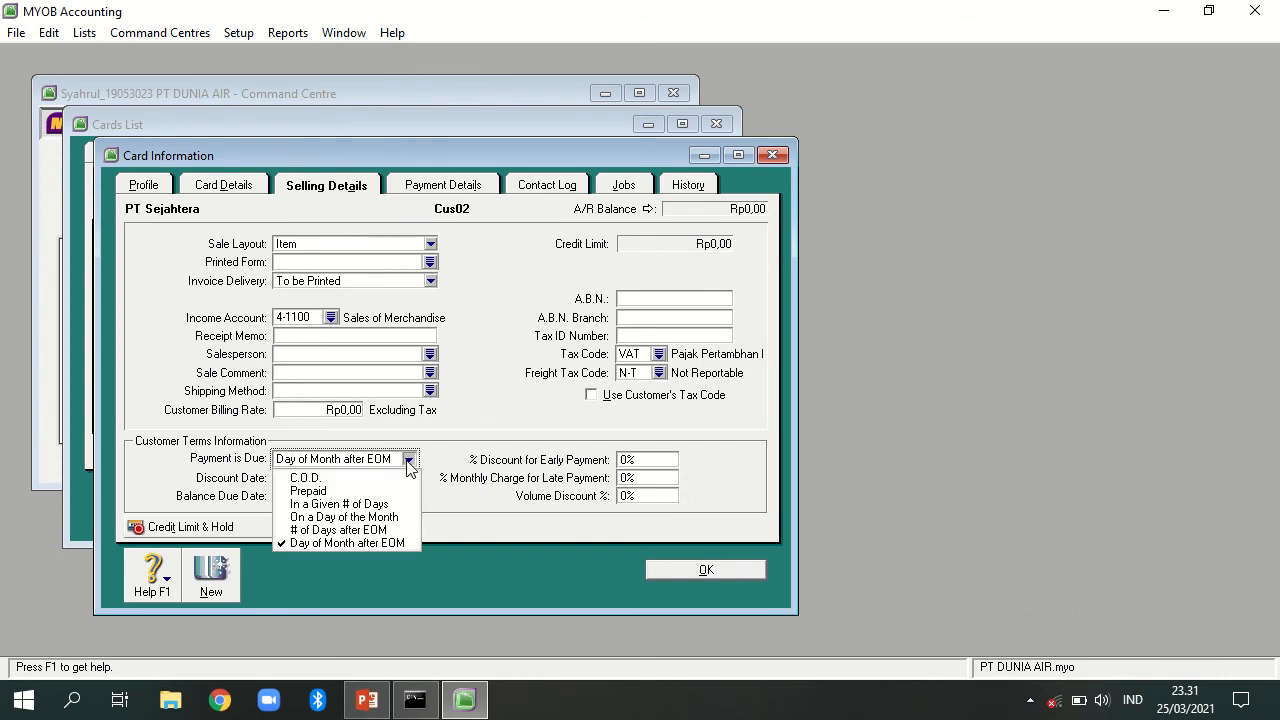
{"action": "left_click", "coordinate": [363, 504]}
{"action": "left_click", "coordinate": [292, 478]}
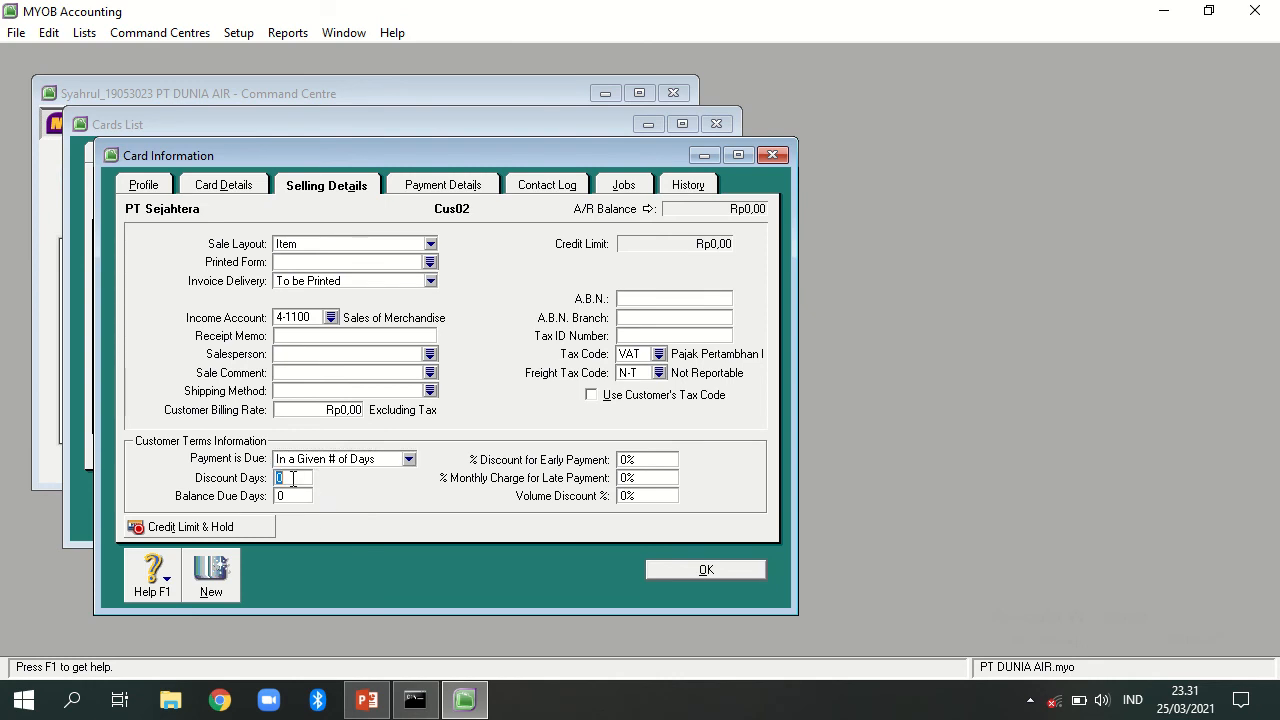
{"action": "type", "text": "10"}
{"action": "key", "text": "Tab"}
{"action": "type", "text": "30"}
{"action": "key", "text": "Tab"}
{"action": "type", "text": "2"}
Start another customer card for the company PT Flamboyan and enter its card ID
{"action": "left_click", "coordinate": [226, 571]}
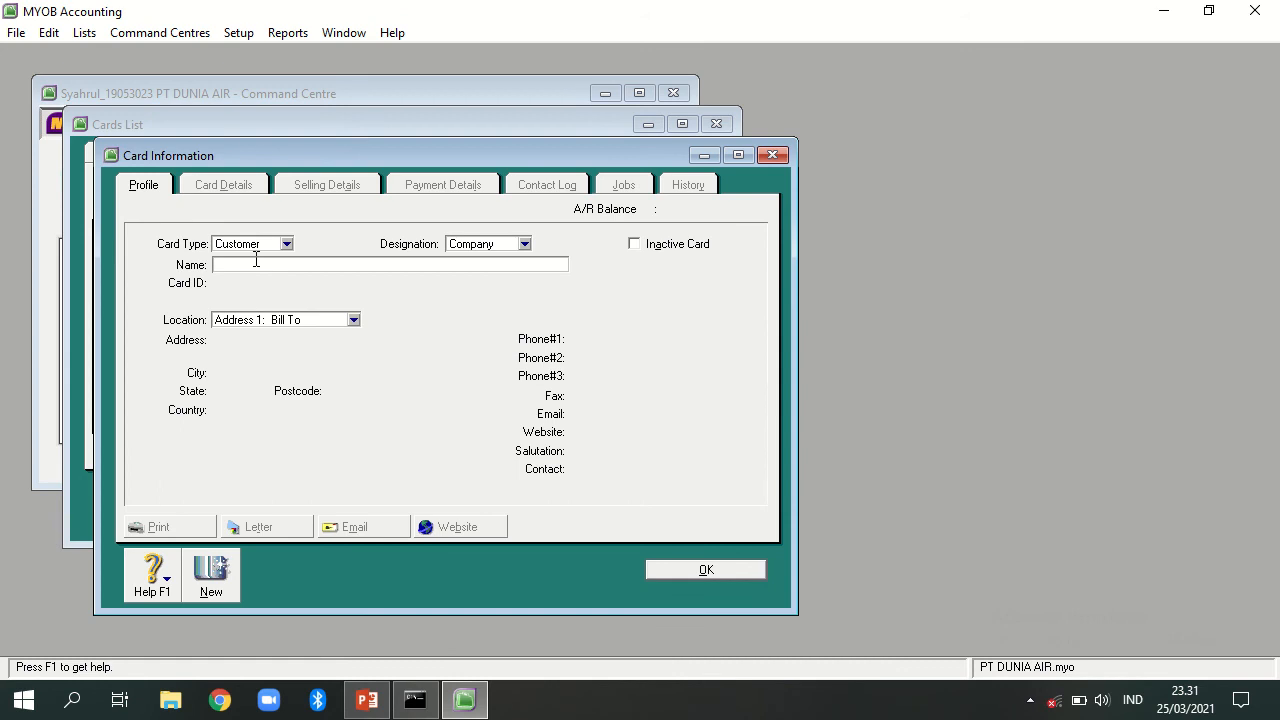
{"action": "type", "text": "PT Flamboyan"}
{"action": "key", "text": "Tab"}
{"action": "type", "text": "Cus03"}
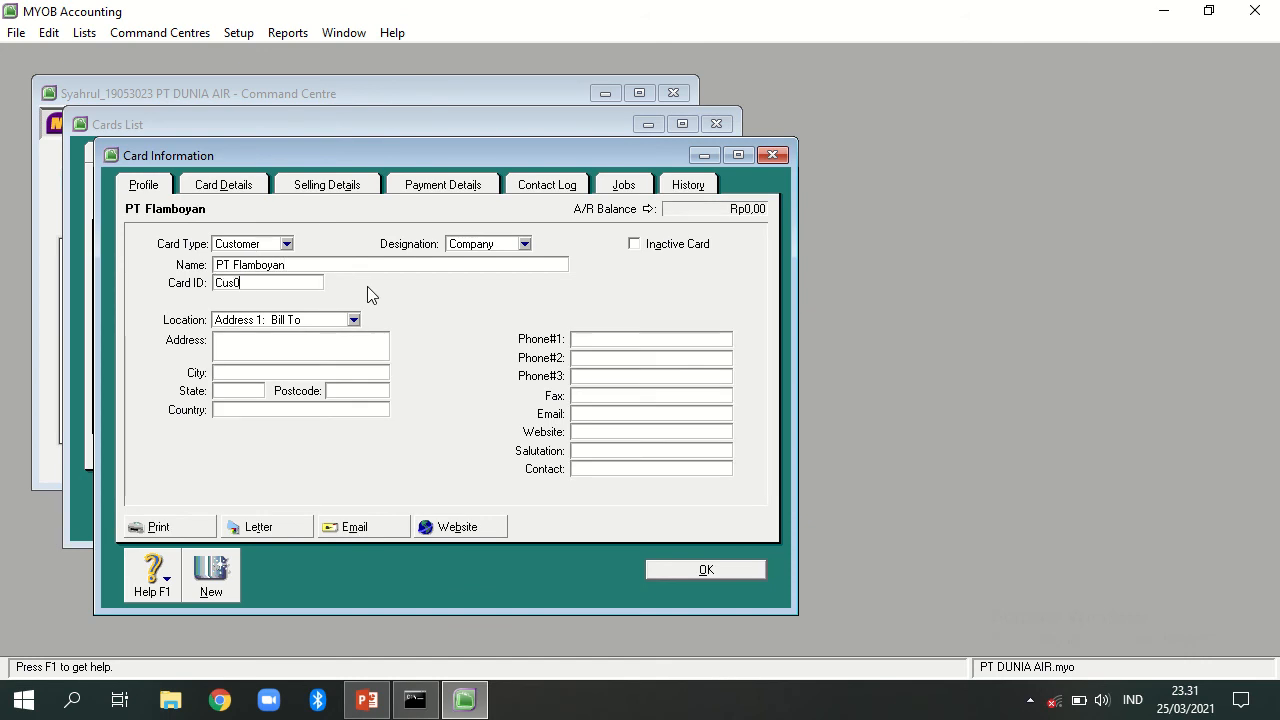
{"action": "key", "text": "Tab"}
Fill in the street address and city on PT Flamboyan's customer card
{"action": "key", "text": "Tab"}
{"action": "type", "text": "Jl. M"}
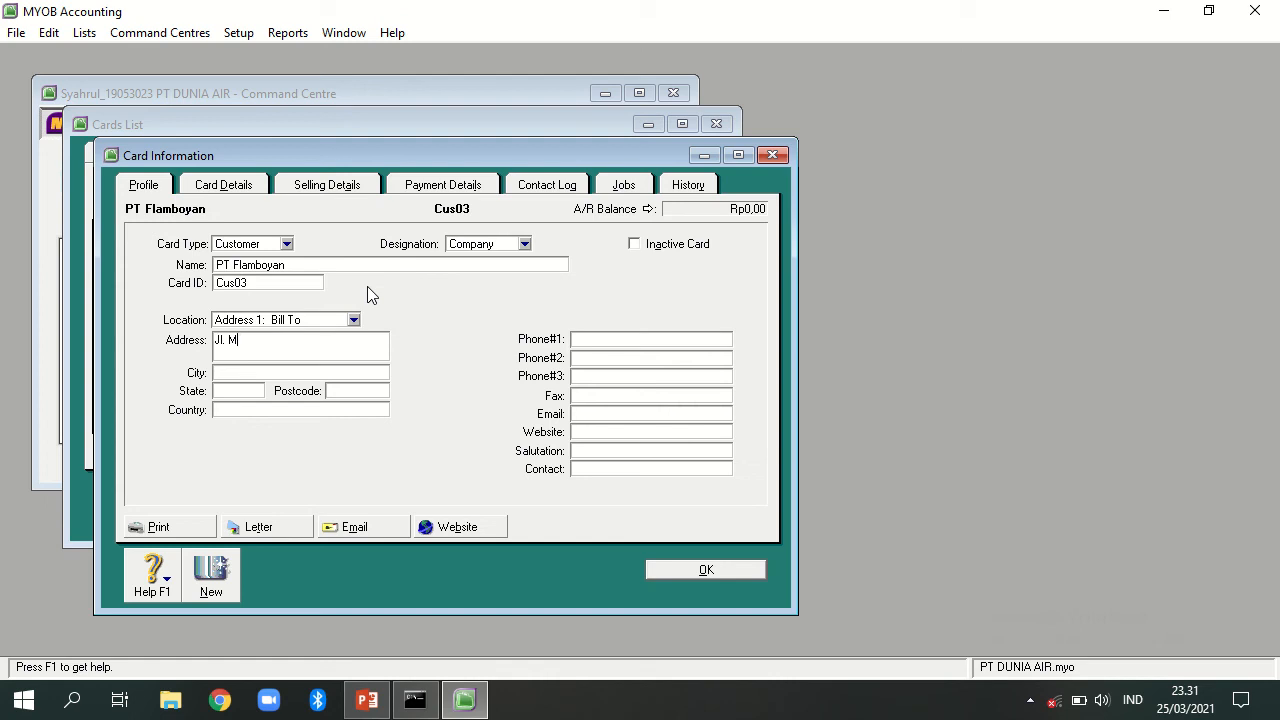
{"action": "type", "text": ". yami"}
{"action": "key", "text": "BackSpace"}
{"action": "key", "text": "BackSpace"}
{"action": "key", "text": "BackSpace"}
{"action": "key", "text": "BackSpace"}
{"action": "type", "text": "R"}
{"action": "key", "text": "BackSpace"}
{"action": "type", "text": "Yamin N0 50"}
{"action": "key", "text": "Tab"}
{"action": "type", "text": "Padang"}
In PT Flamboyan's selling details, set the sale layout to Item and the freight tax code to N-T (Not Reportable)
{"action": "left_click", "coordinate": [358, 188]}
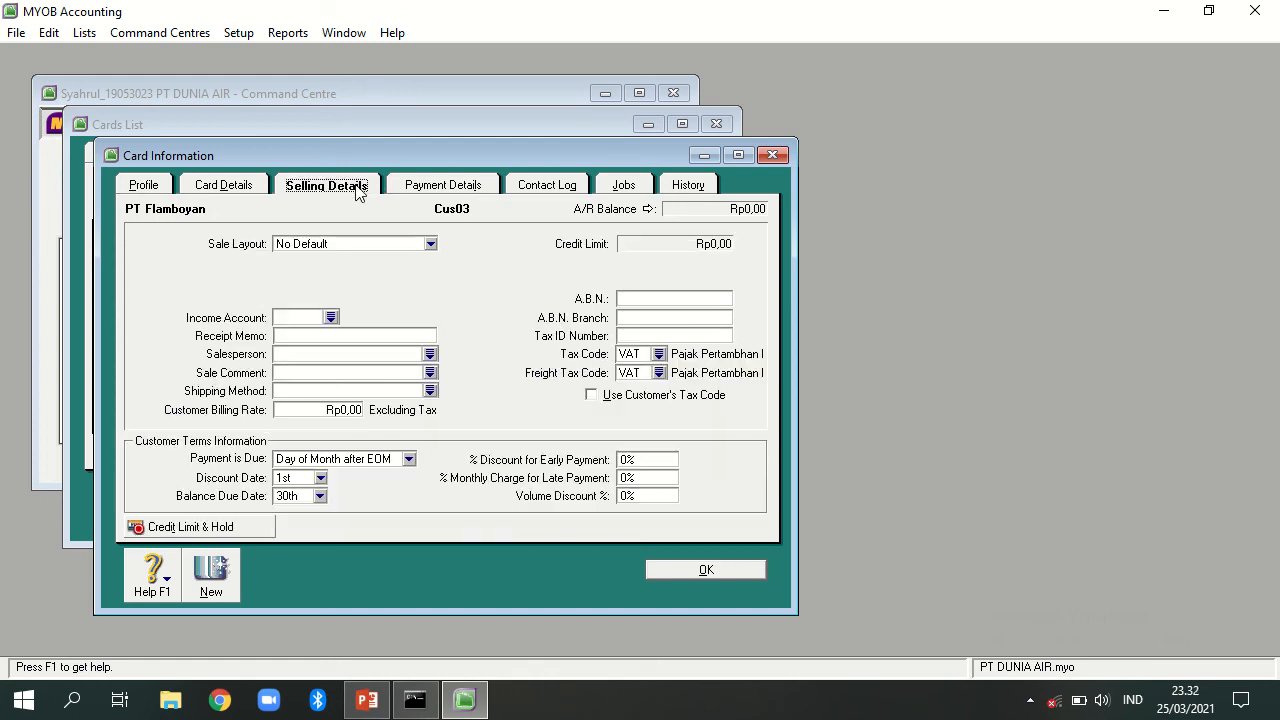
{"action": "left_click", "coordinate": [376, 244]}
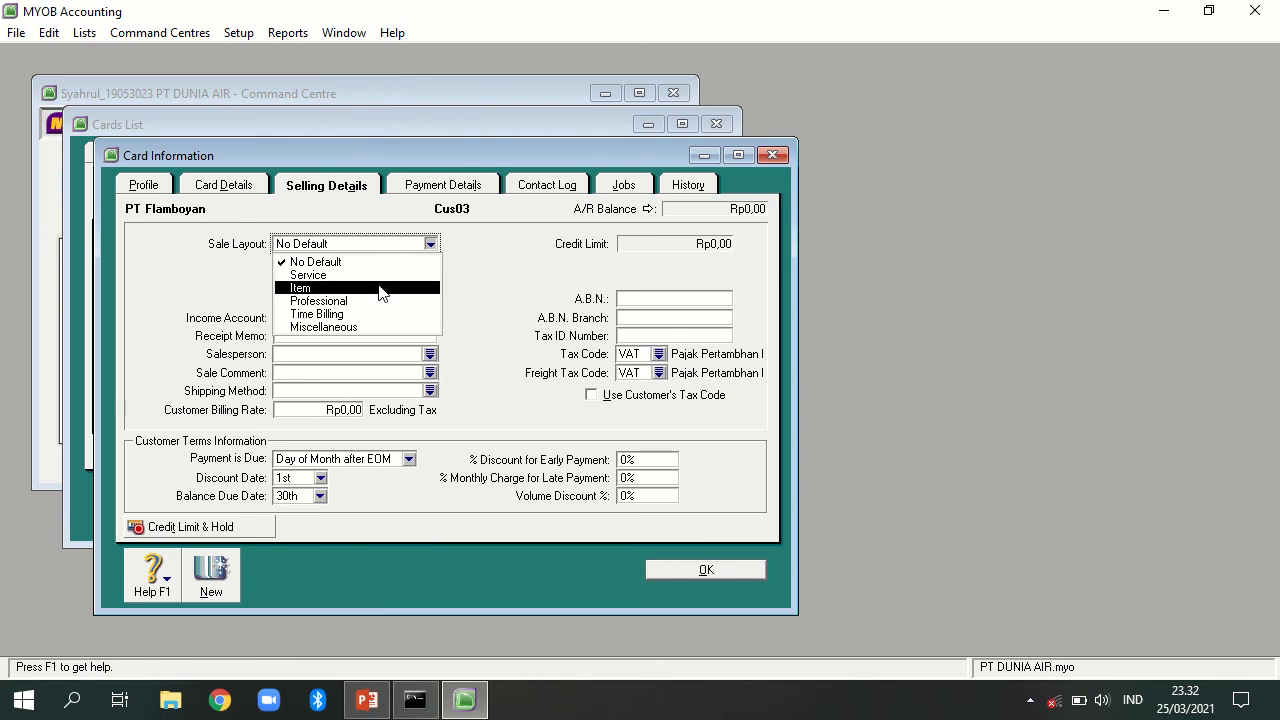
{"action": "left_click", "coordinate": [380, 288]}
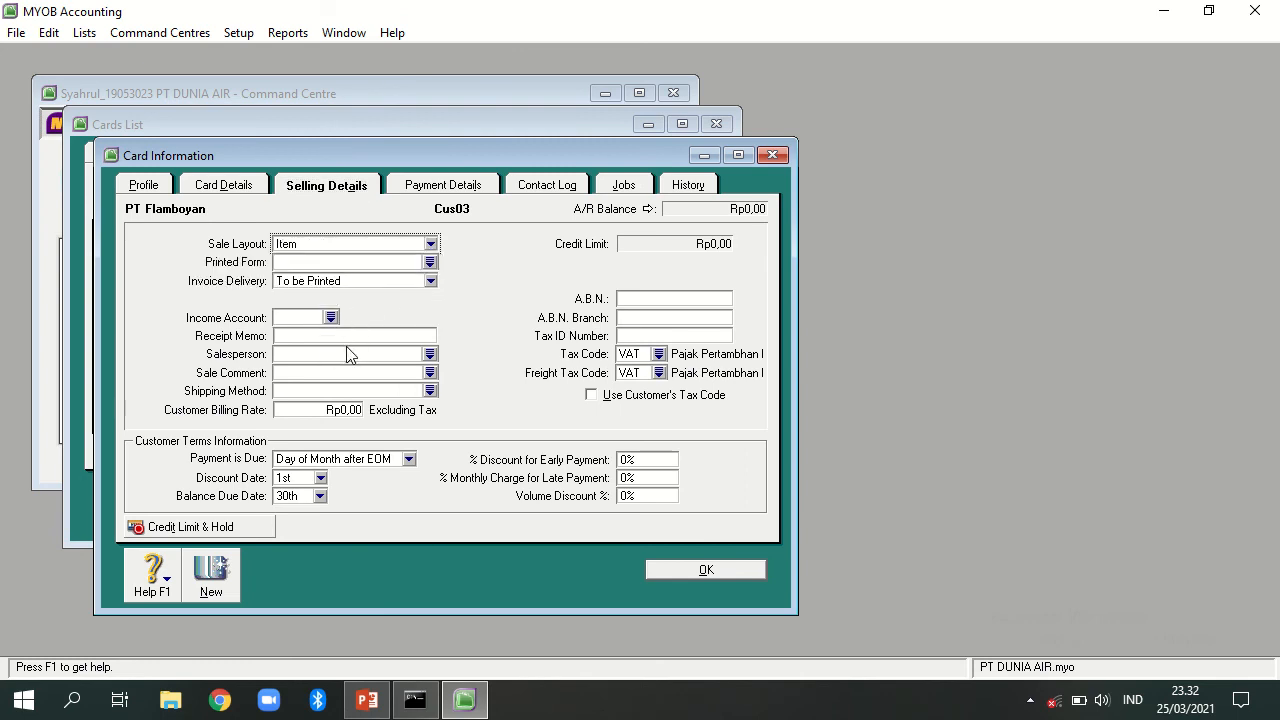
{"action": "left_click", "coordinate": [660, 372]}
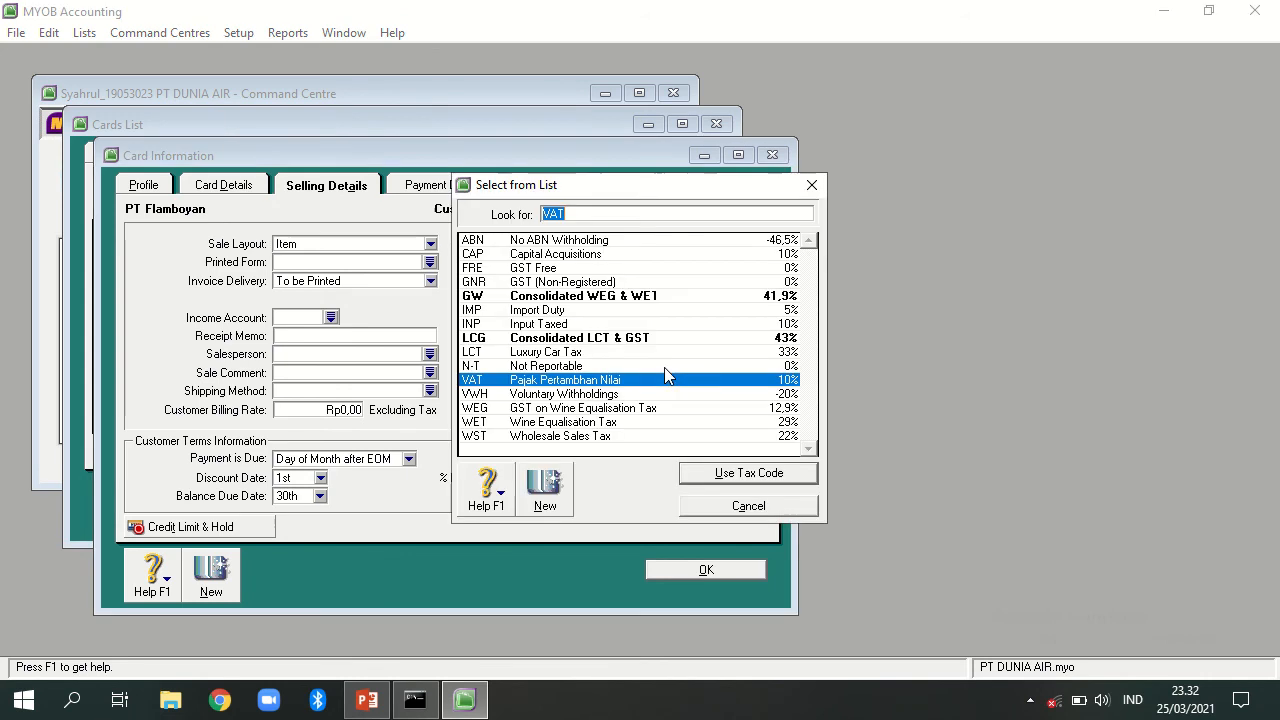
{"action": "double_click", "coordinate": [589, 367]}
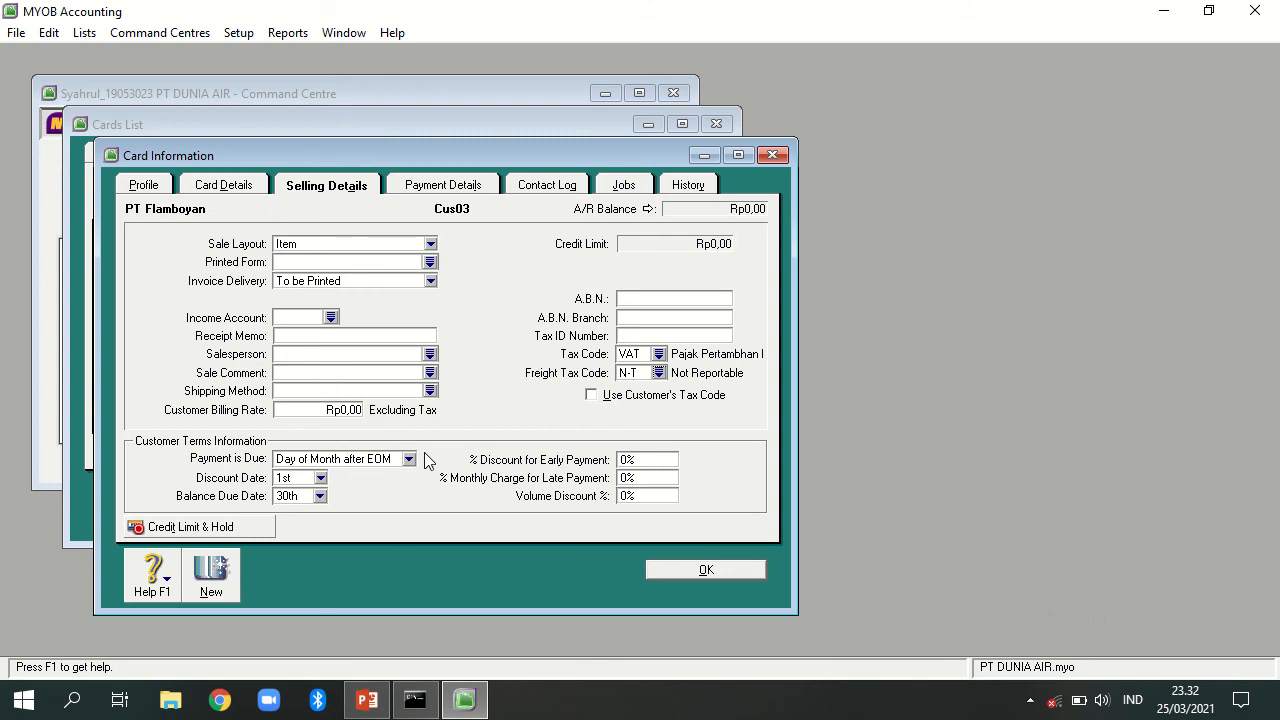
Set PT Flamboyan's terms to In a Given # of Days, with 10 discount days, 30 balance due days and a 2% early payment discount
{"action": "left_click", "coordinate": [410, 460]}
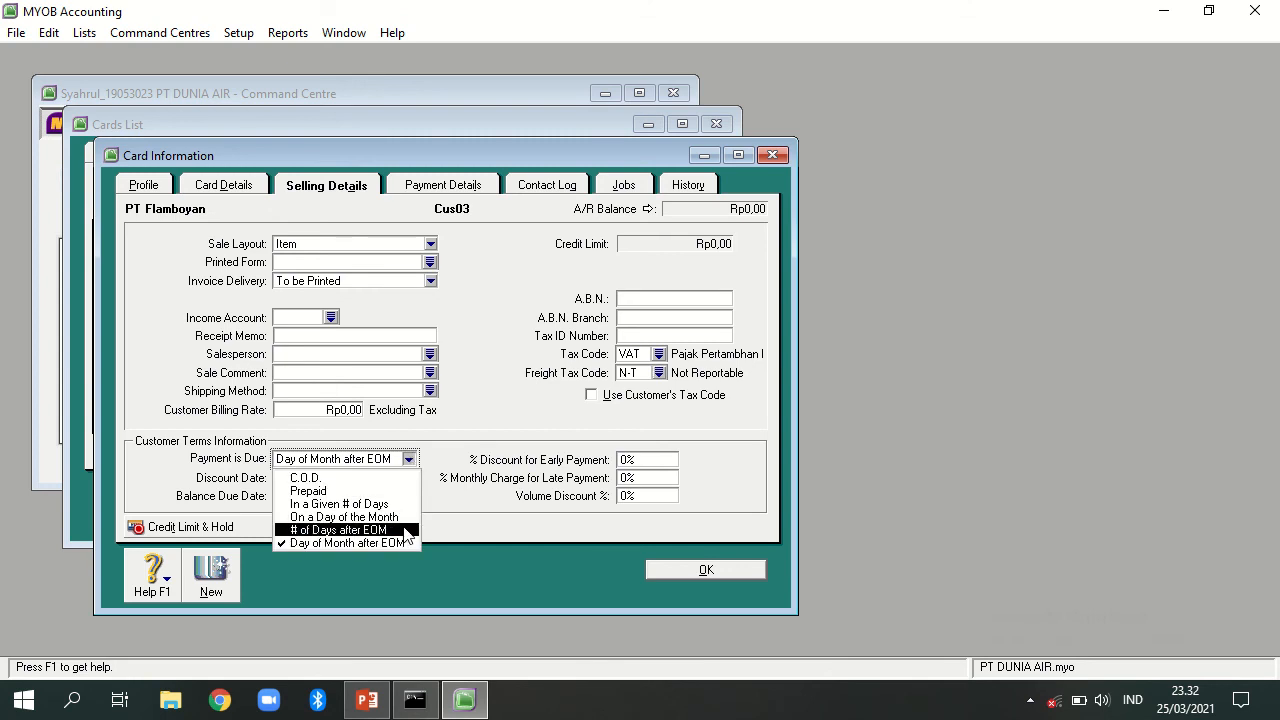
{"action": "left_click", "coordinate": [405, 504]}
{"action": "key", "text": "Tab"}
{"action": "type", "text": "10"}
{"action": "key", "text": "Tab"}
{"action": "type", "text": "30"}
{"action": "key", "text": "Tab"}
{"action": "type", "text": "2"}
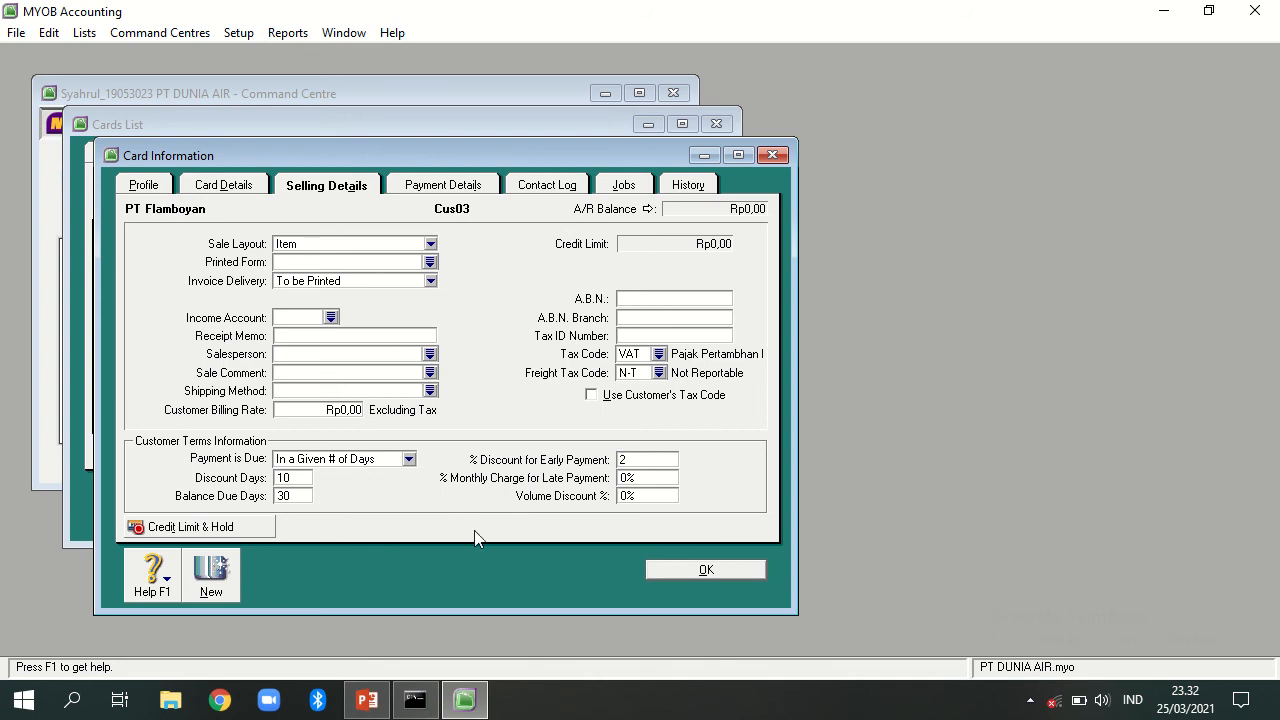
Create and save a customer card named Penjualan Tunia with its card ID
{"action": "left_click", "coordinate": [211, 583]}
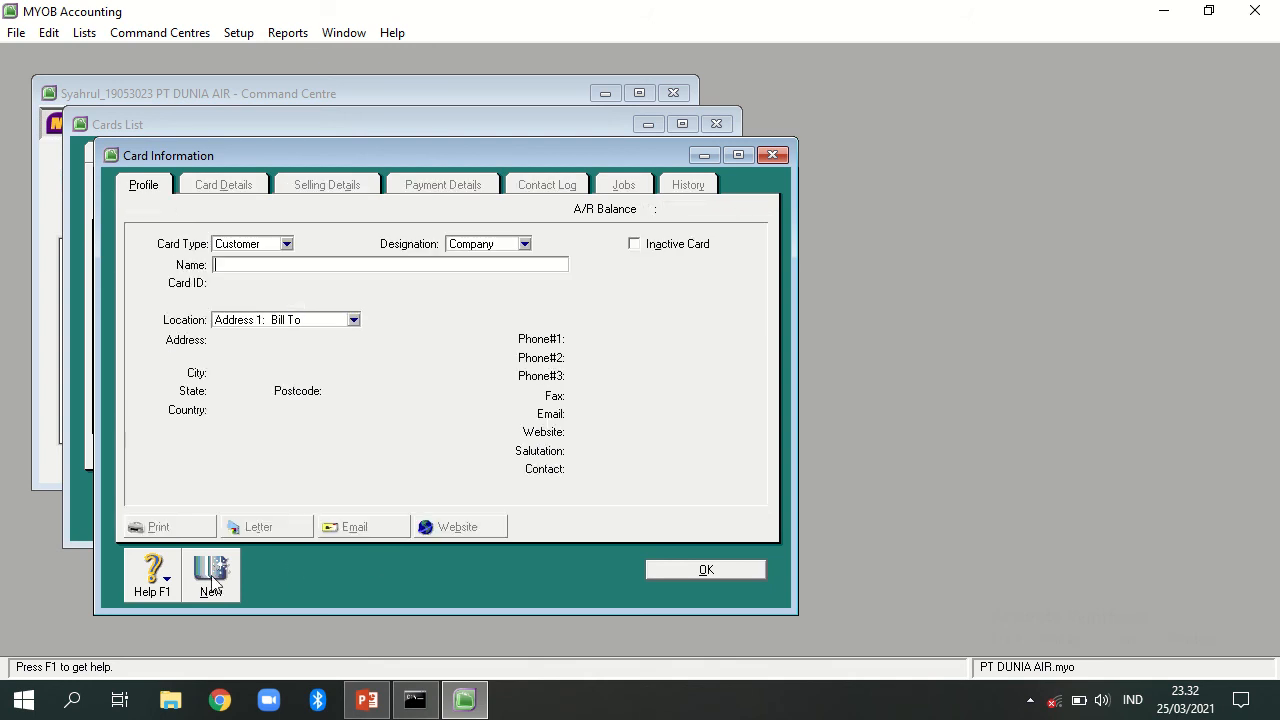
{"action": "type", "text": "Penjualan Tunia"}
{"action": "key", "text": "Tab"}
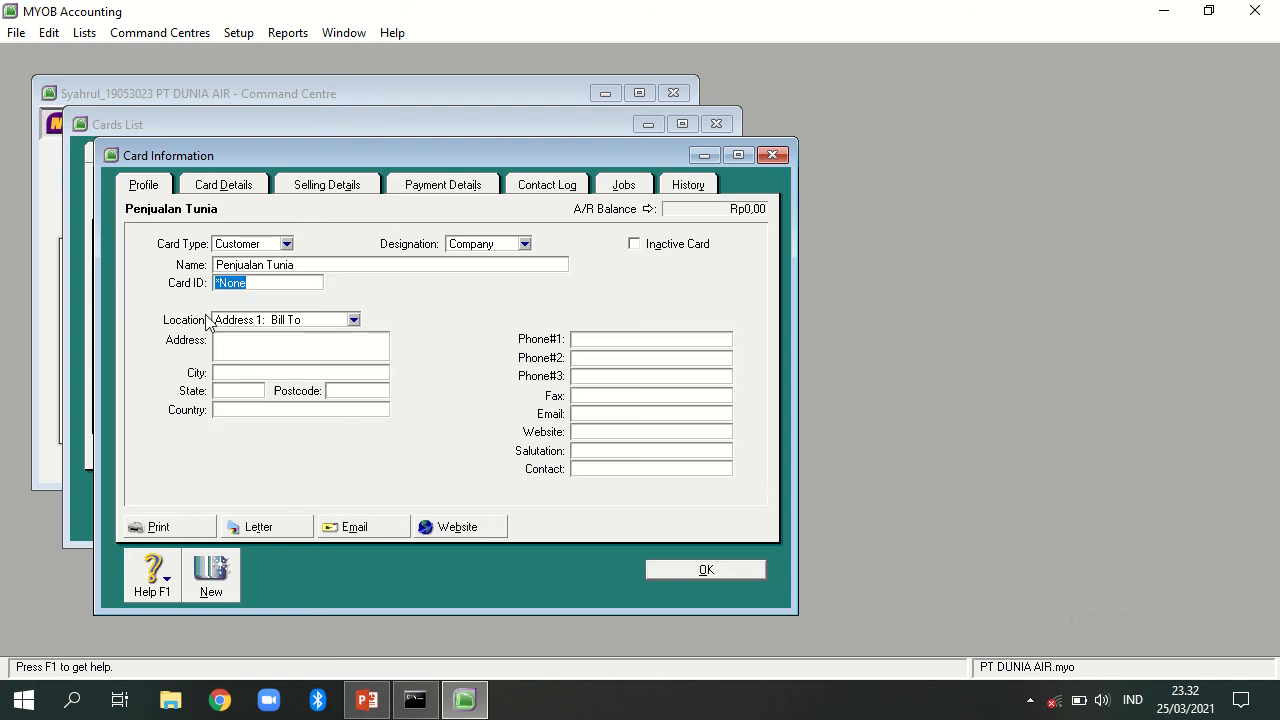
{"action": "type", "text": "Cus03"}
{"action": "key", "text": "BackSpace"}
{"action": "type", "text": "5"}
{"action": "key", "text": "BackSpace"}
{"action": "type", "text": "4"}
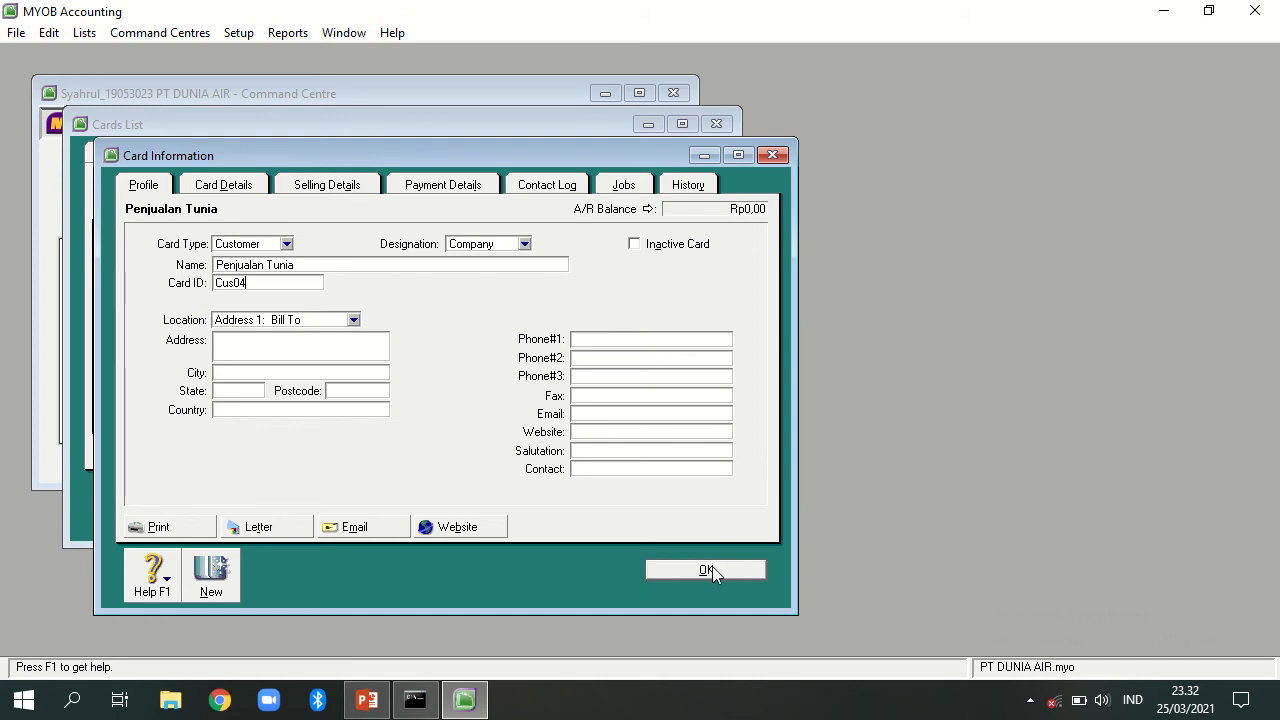
{"action": "left_click", "coordinate": [316, 192]}
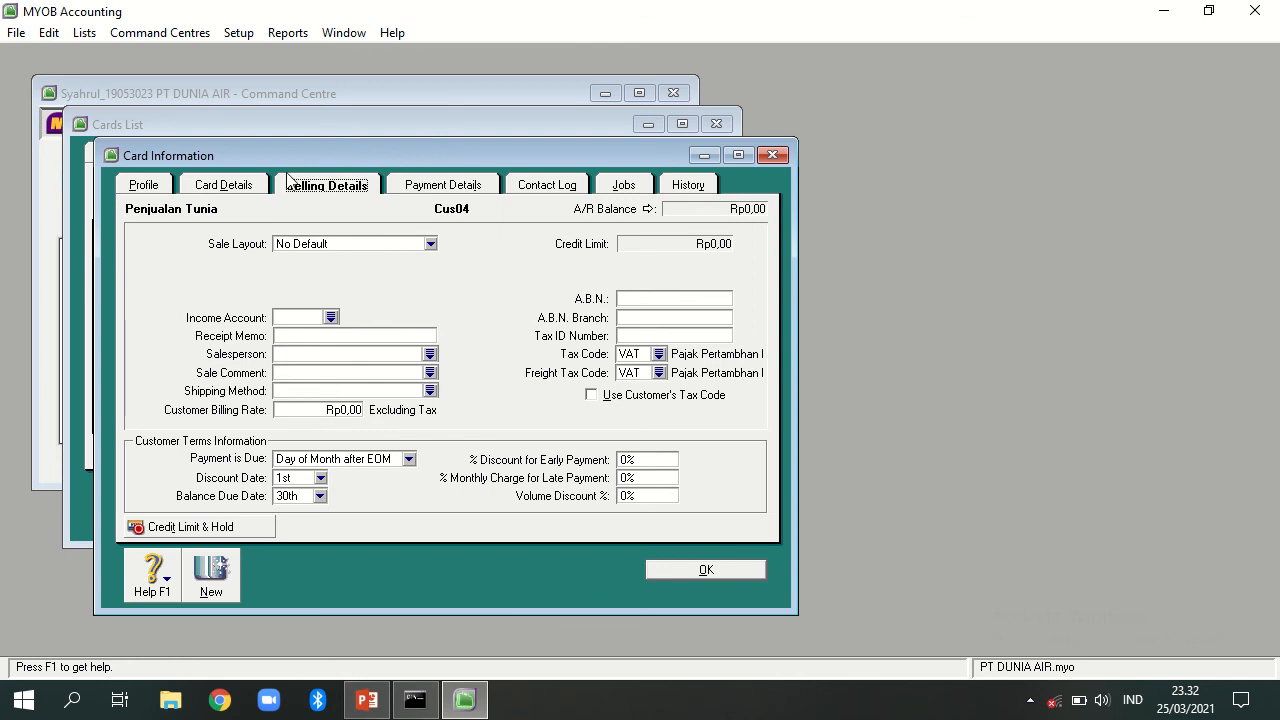
{"action": "left_click", "coordinate": [145, 186]}
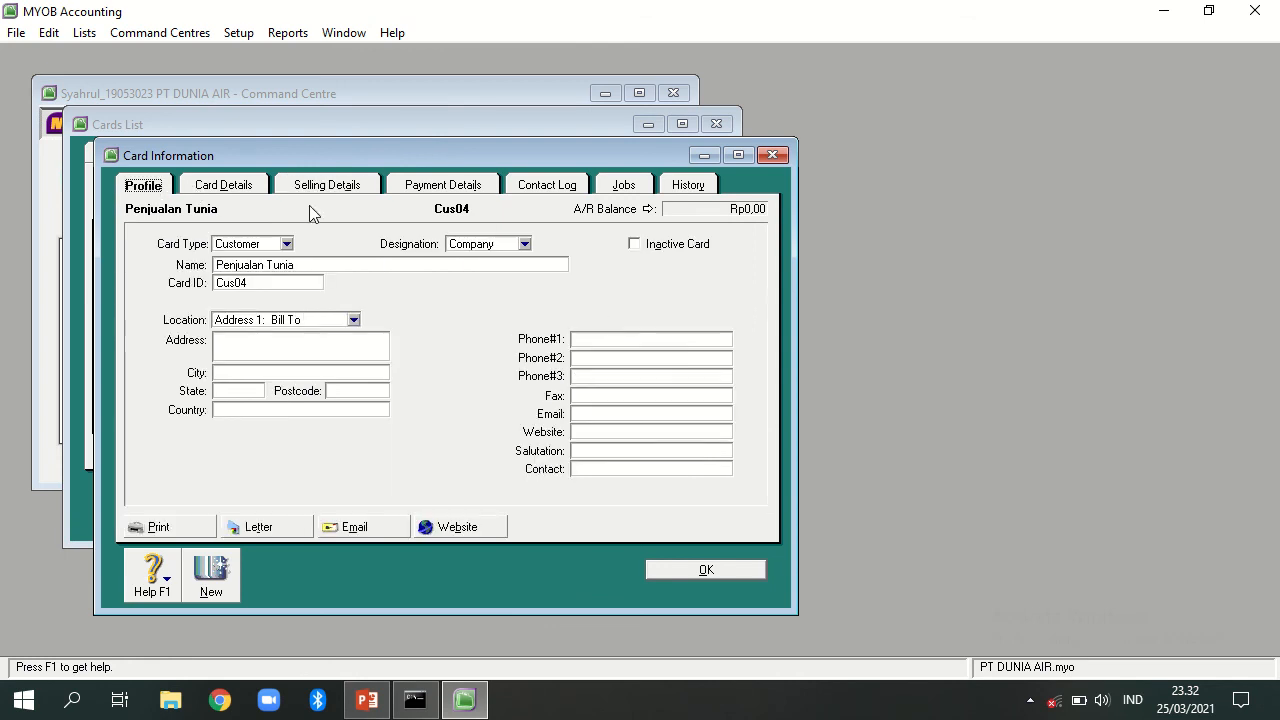
{"action": "left_click", "coordinate": [706, 570]}
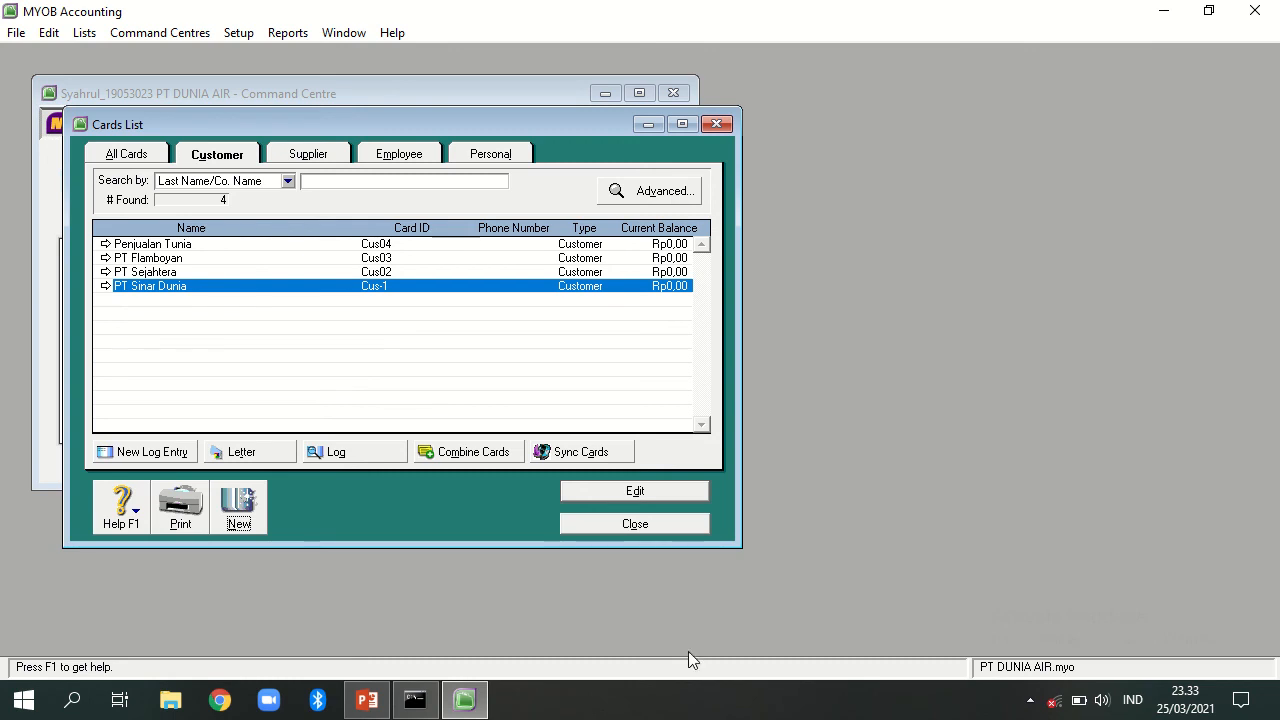
Delete the misspelled Penjualan Tunia customer card and close the blank card window
{"action": "double_click", "coordinate": [145, 245]}
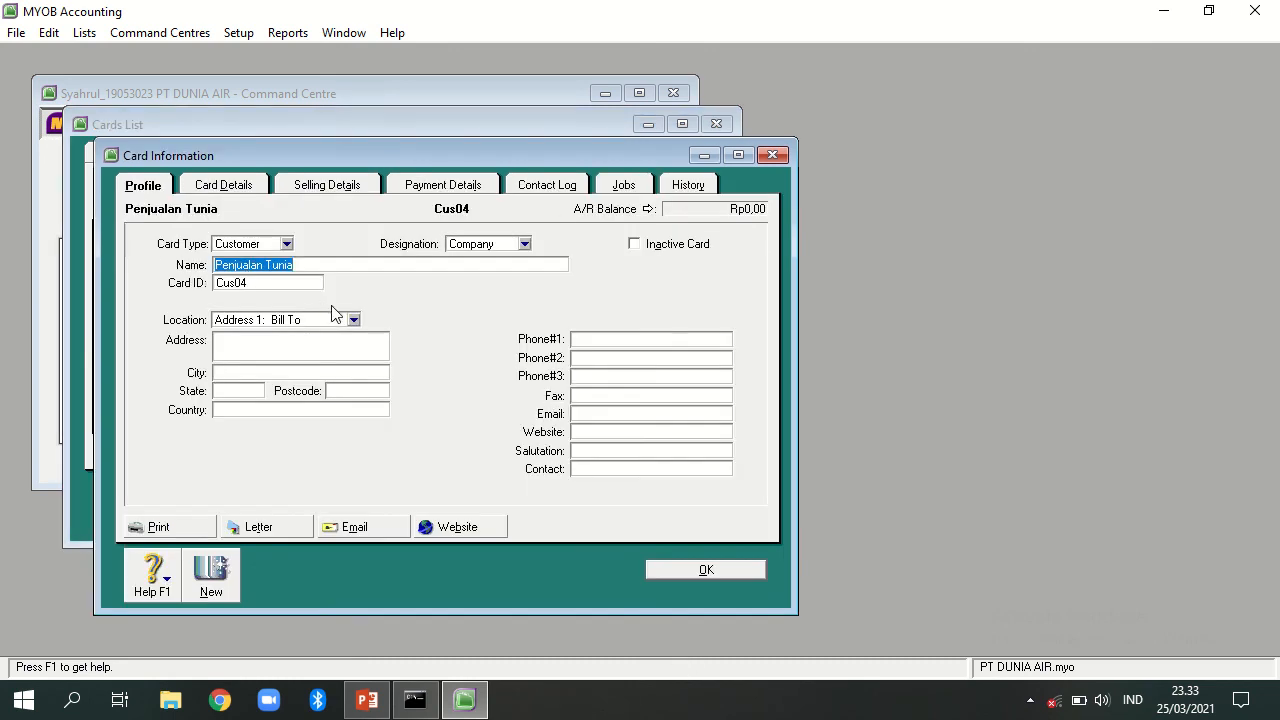
{"action": "right_click", "coordinate": [624, 246]}
{"action": "left_click", "coordinate": [650, 256]}
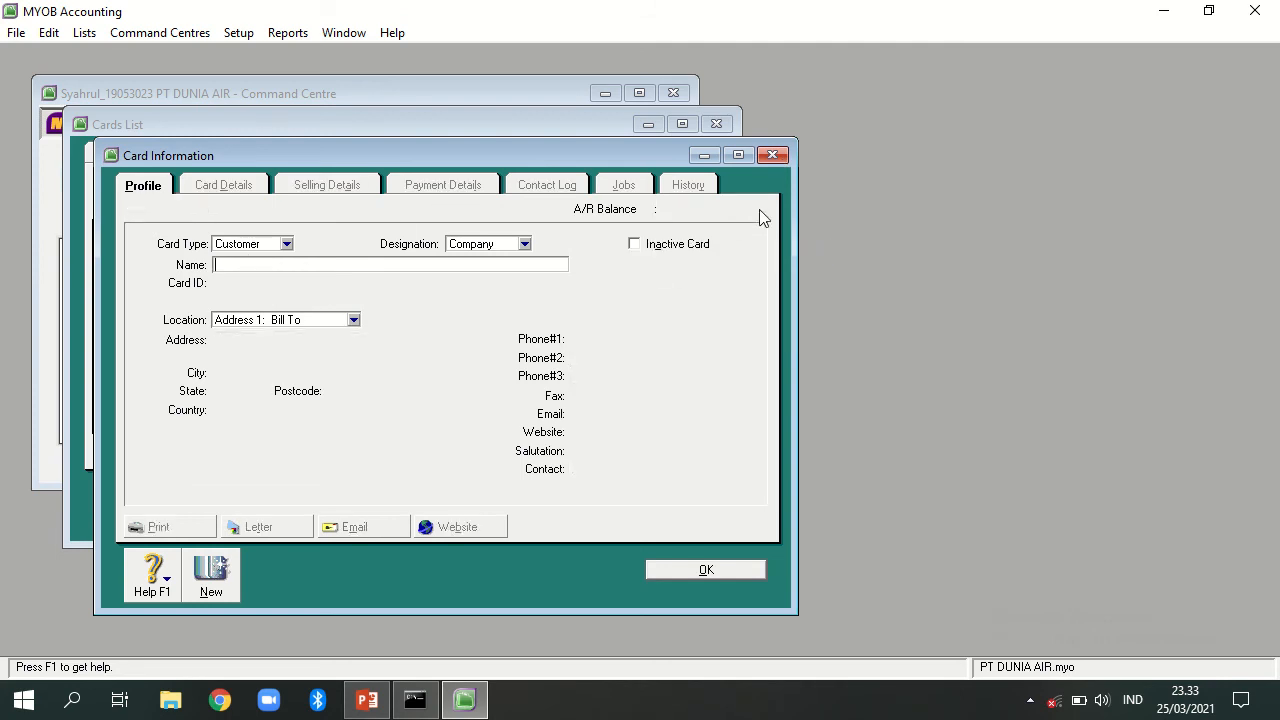
{"action": "left_click", "coordinate": [773, 156]}
Open PT Flamboyan's card from the customer list and review its profile and selling details
{"action": "left_click", "coordinate": [152, 249]}
{"action": "double_click", "coordinate": [152, 249]}
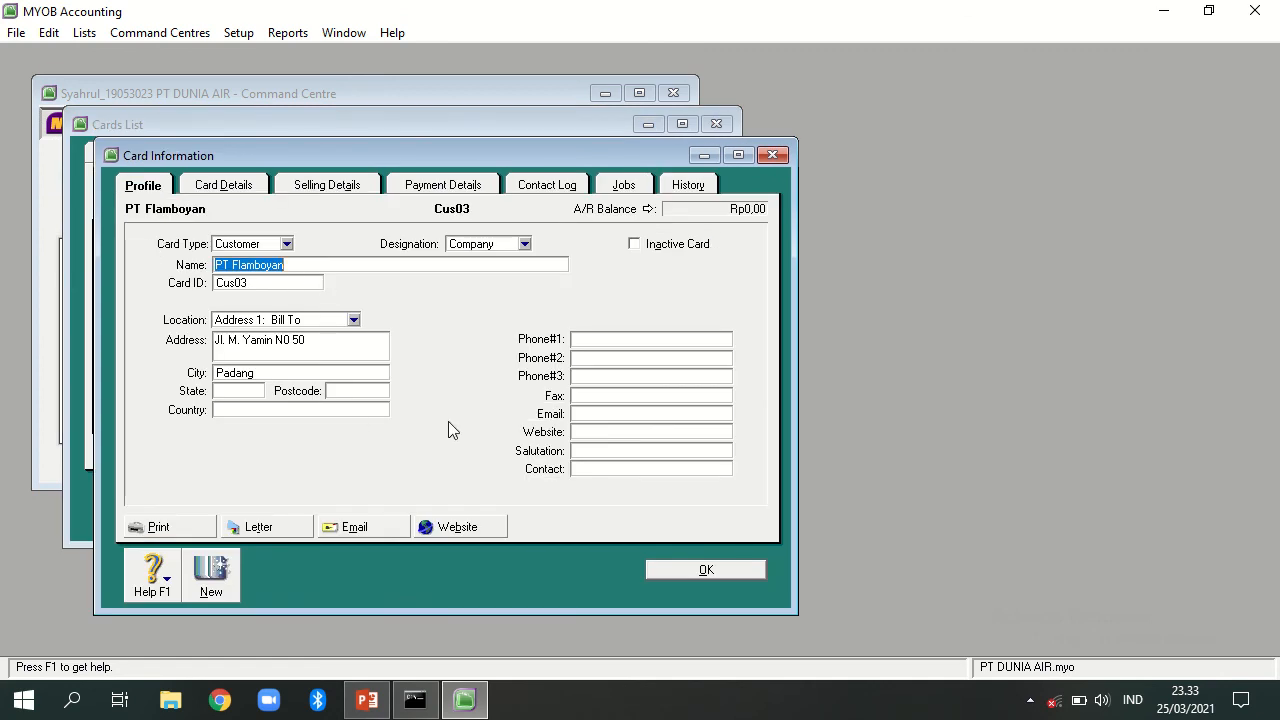
{"action": "left_click", "coordinate": [338, 188]}
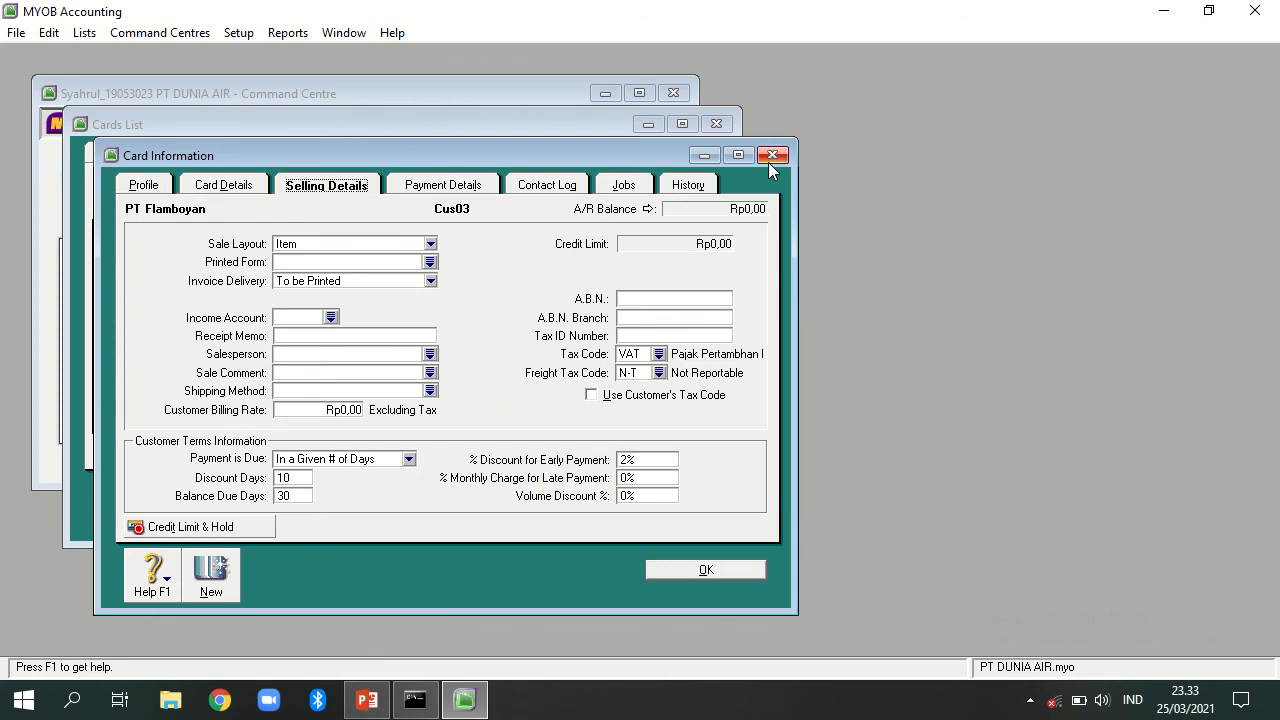
Start a new customer card for the company Penjualan Tunai and enter its card ID
{"action": "left_click", "coordinate": [232, 574]}
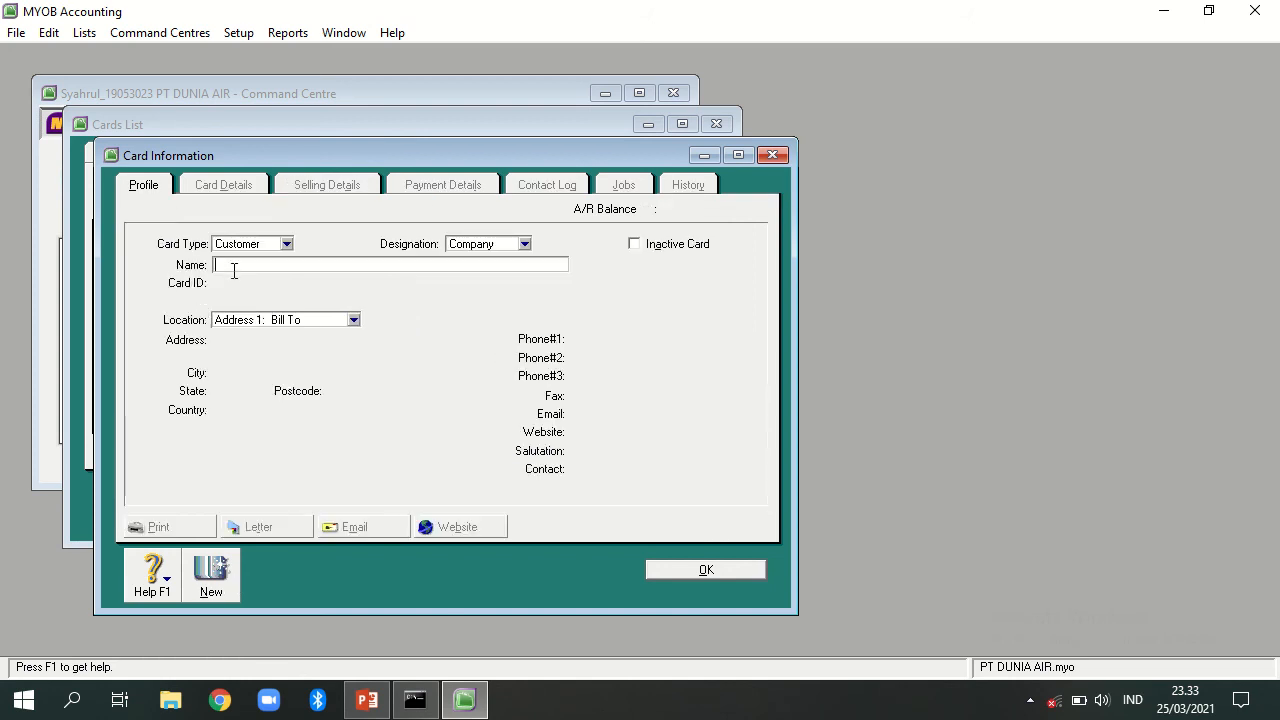
{"action": "type", "text": "Perusaha"}
{"action": "key", "text": "BackSpace"}
{"action": "type", "text": "lan Tunai"}
{"action": "key", "text": "Tab"}
{"action": "type", "text": "C"}
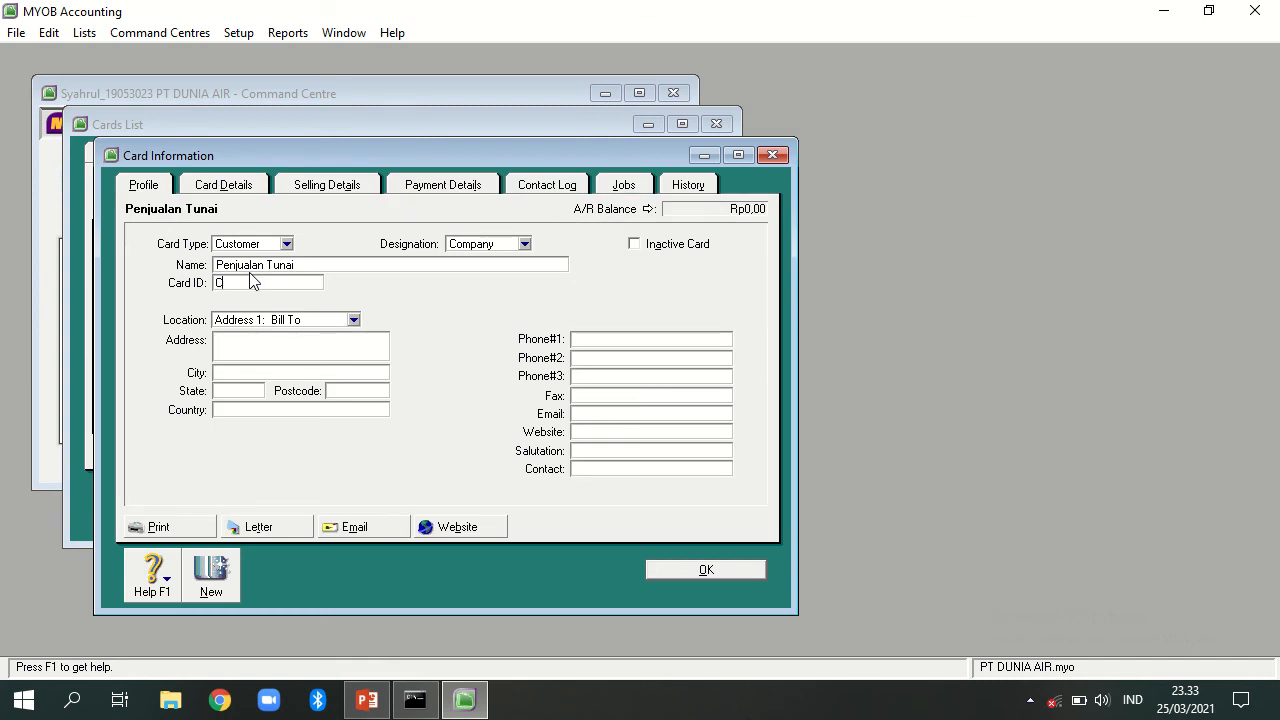
{"action": "type", "text": "us04"}
Set the sale layout to Item in Penjualan Tunai's selling details
{"action": "left_click", "coordinate": [329, 186]}
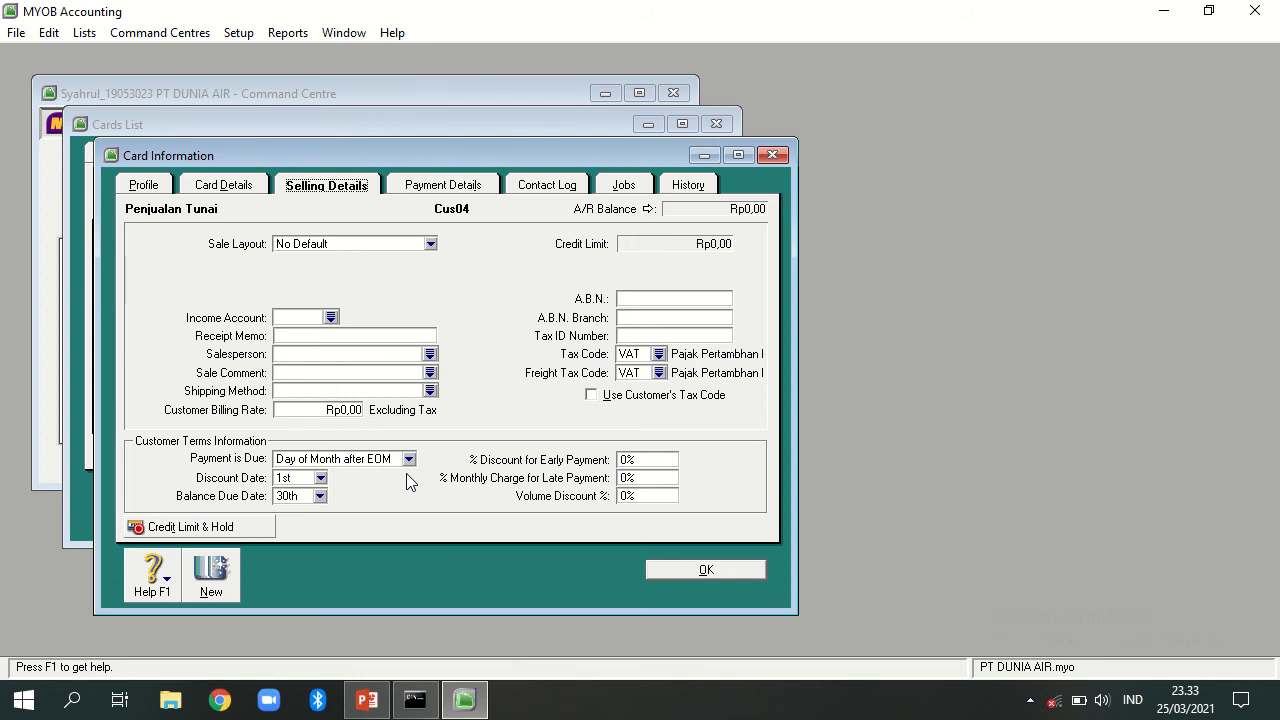
{"action": "left_click", "coordinate": [431, 245]}
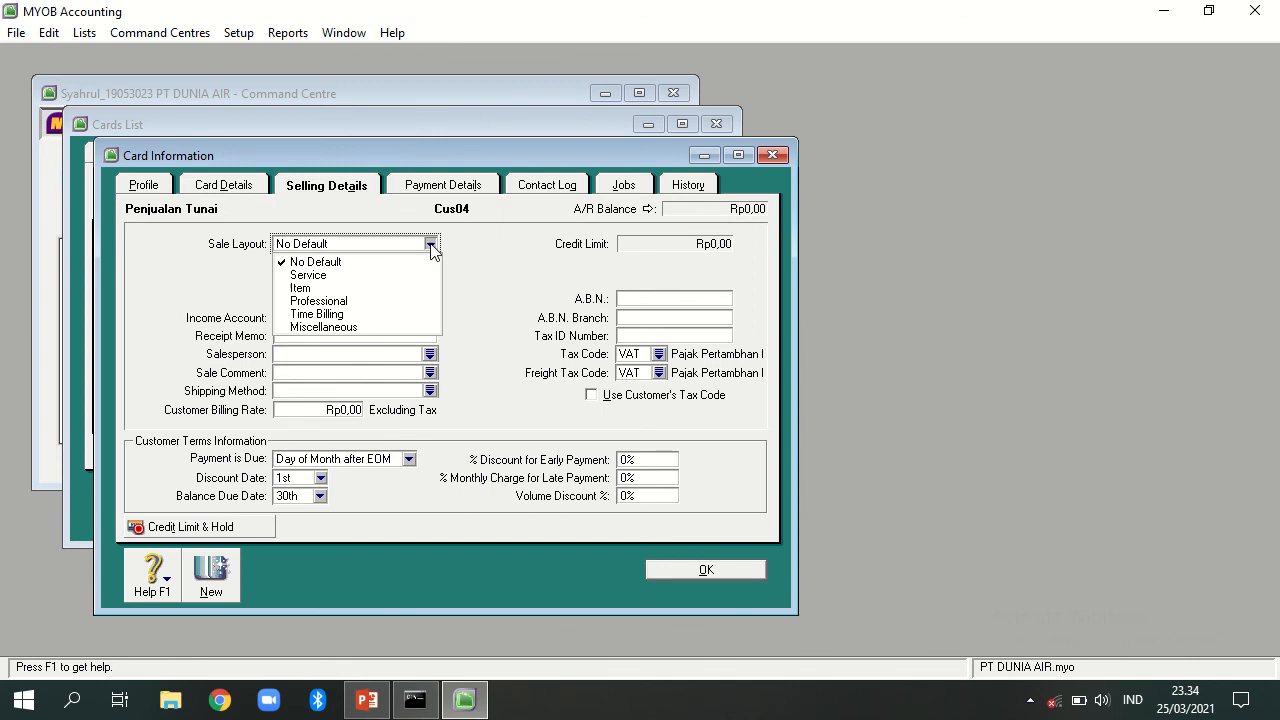
{"action": "left_click", "coordinate": [391, 288]}
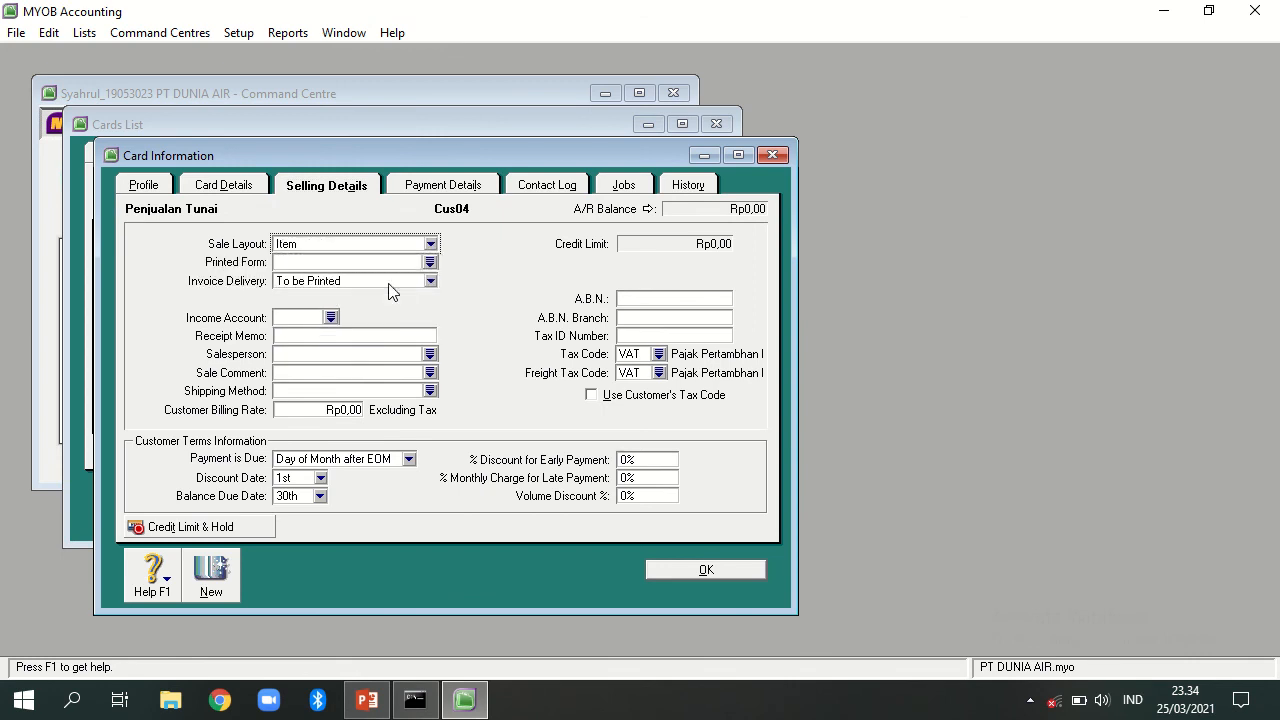
Set Penjualan Tunai's freight tax code to N-T (Not Reportable) and its payment terms to C.O.D
{"action": "left_click", "coordinate": [659, 373]}
{"action": "left_click", "coordinate": [576, 367]}
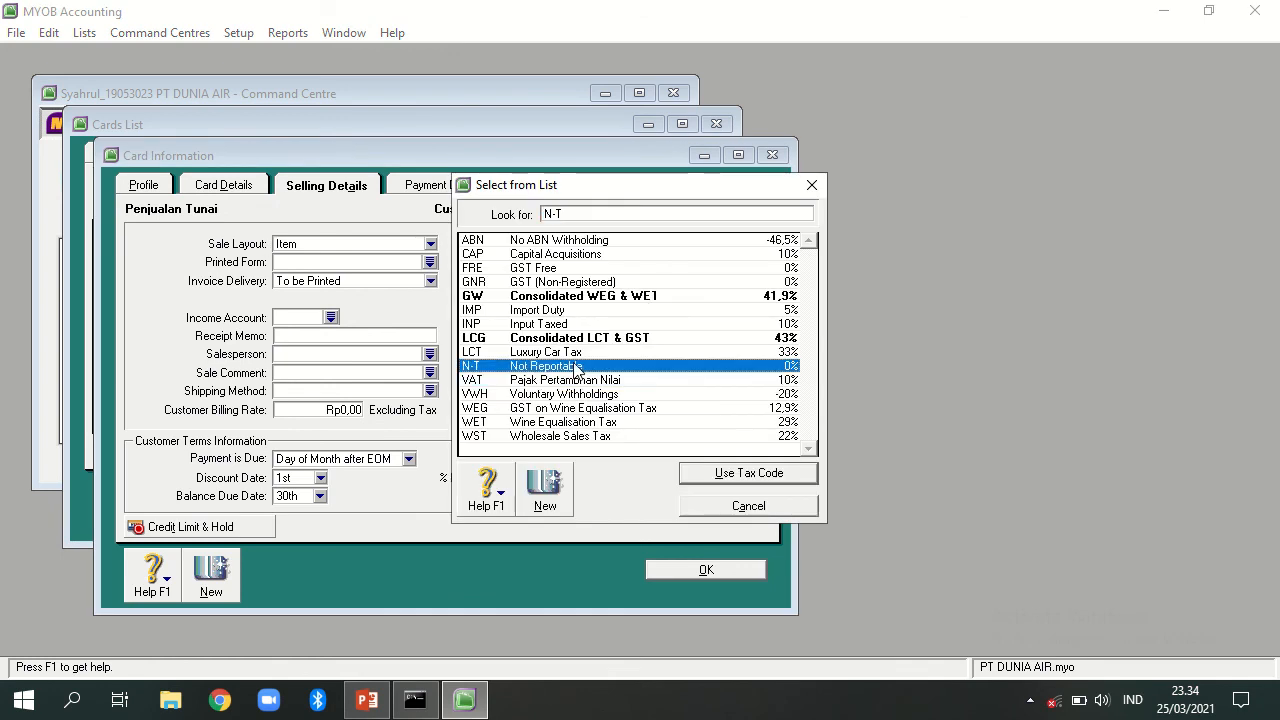
{"action": "double_click", "coordinate": [576, 367]}
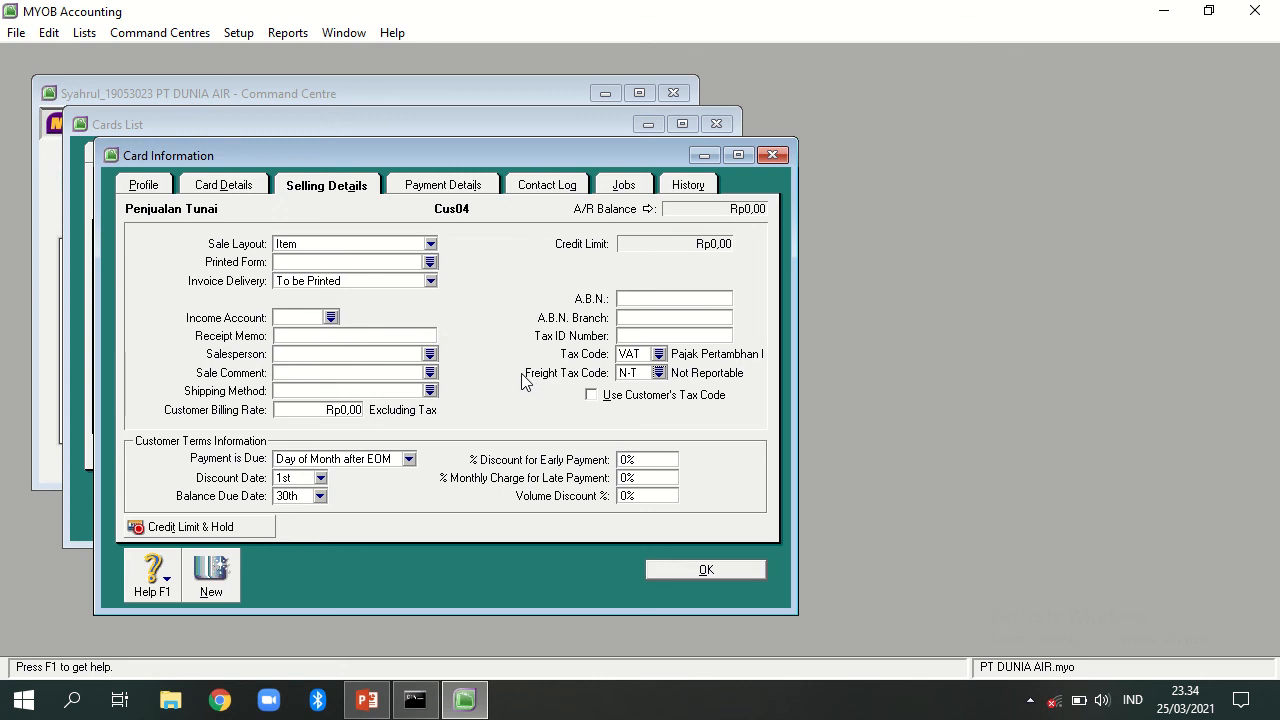
{"action": "left_click", "coordinate": [408, 460]}
{"action": "left_click", "coordinate": [398, 479]}
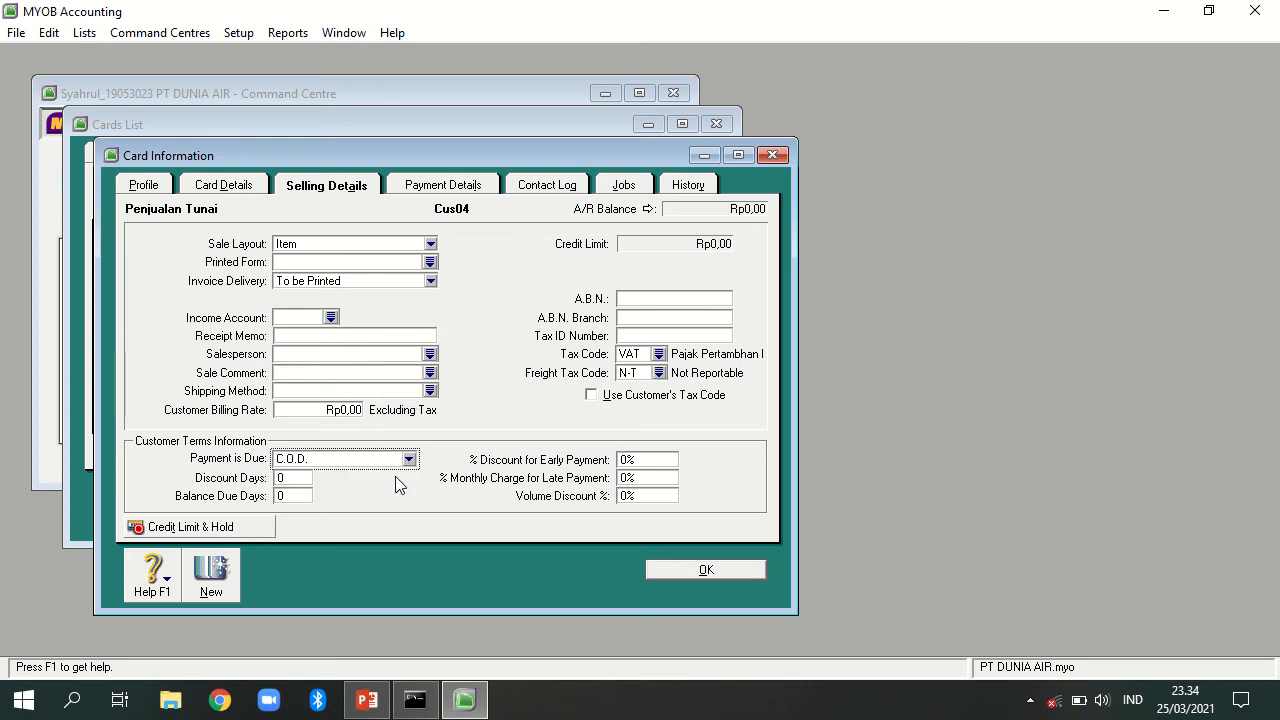
{"action": "left_click", "coordinate": [143, 186]}
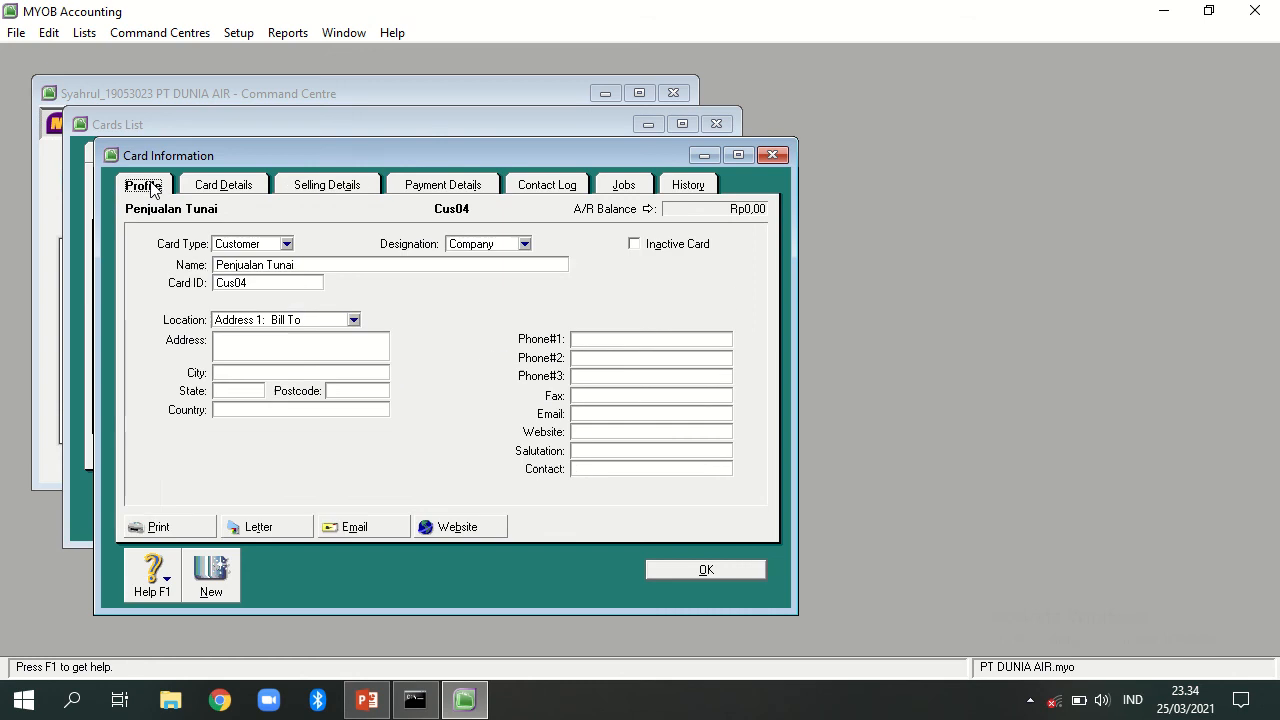
{"action": "double_click", "coordinate": [268, 282]}
{"action": "type", "text": "CCash"}
{"action": "left_click", "coordinate": [676, 572]}
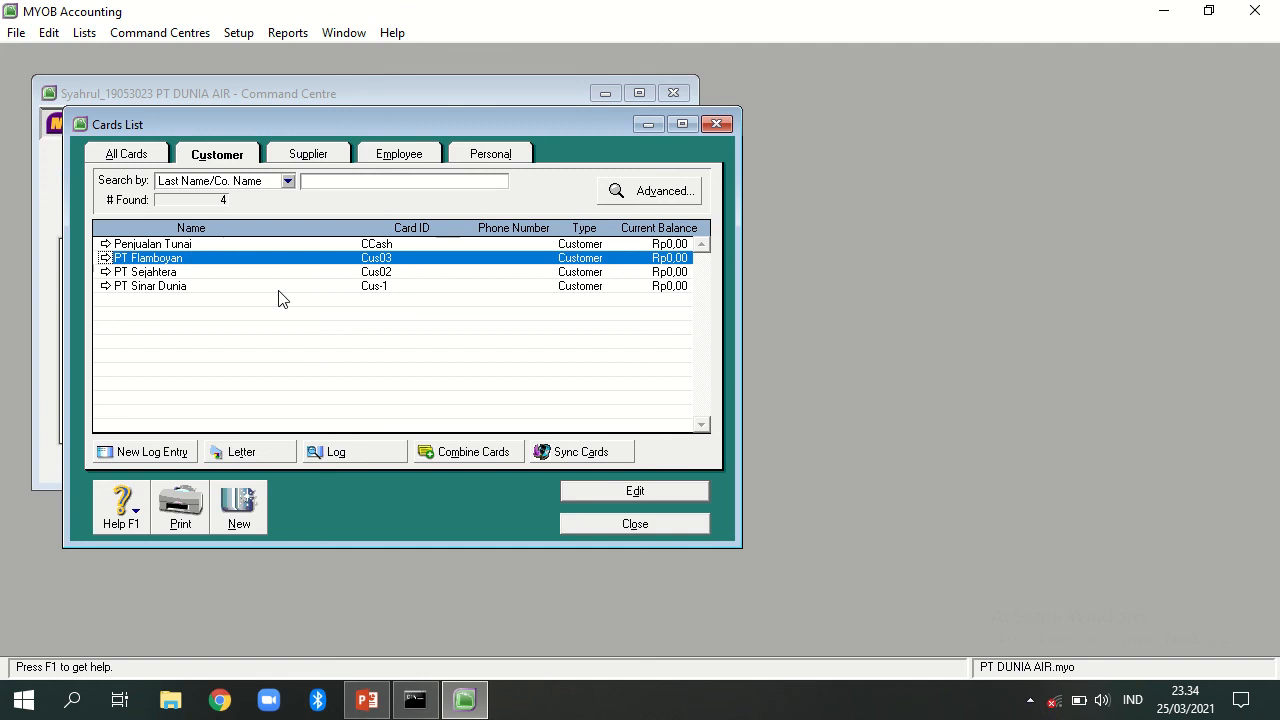
Start a new supplier card for the company PT Advance and enter its card ID
{"action": "left_click", "coordinate": [326, 160]}
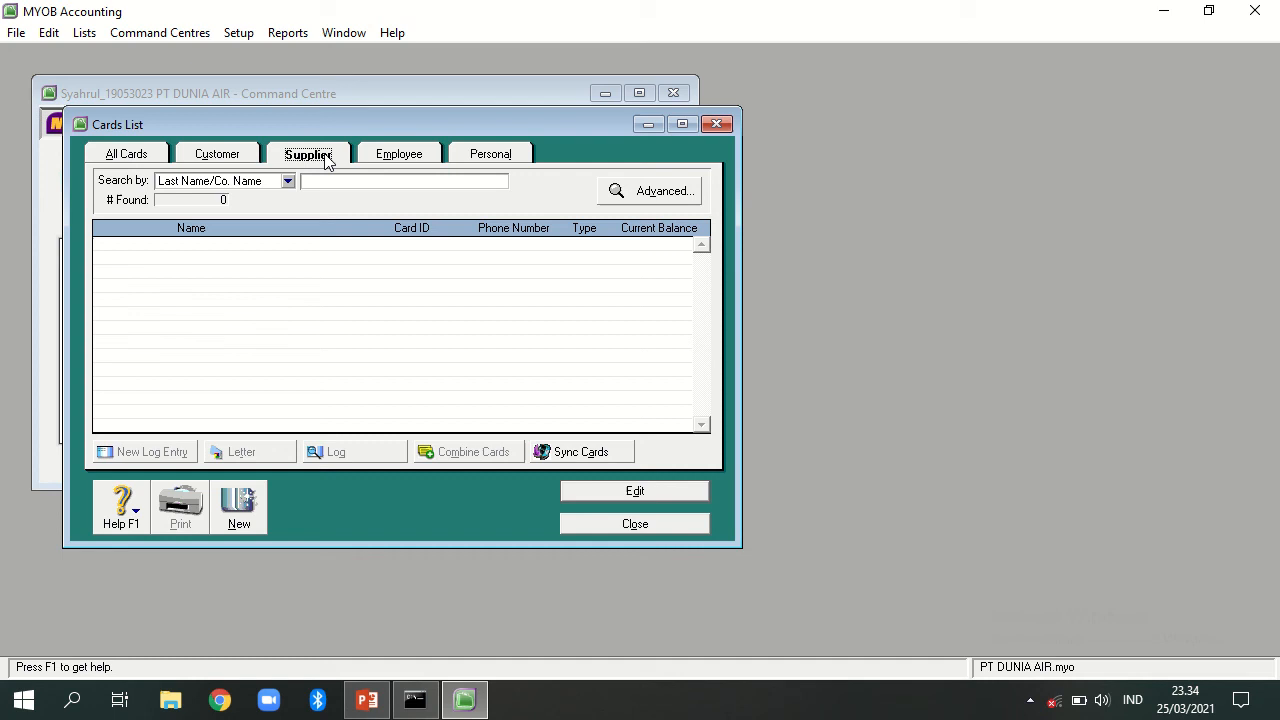
{"action": "left_click", "coordinate": [239, 500]}
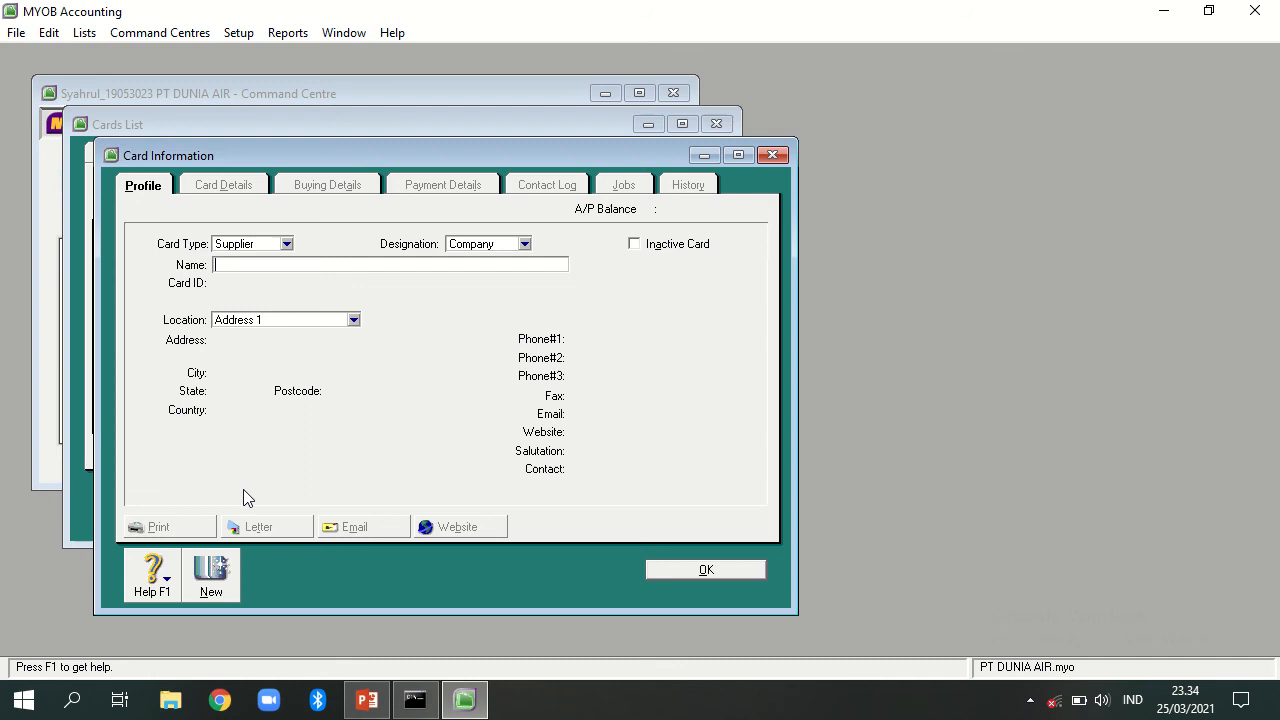
{"action": "type", "text": "PT Advance"}
{"action": "key", "text": "Tab"}
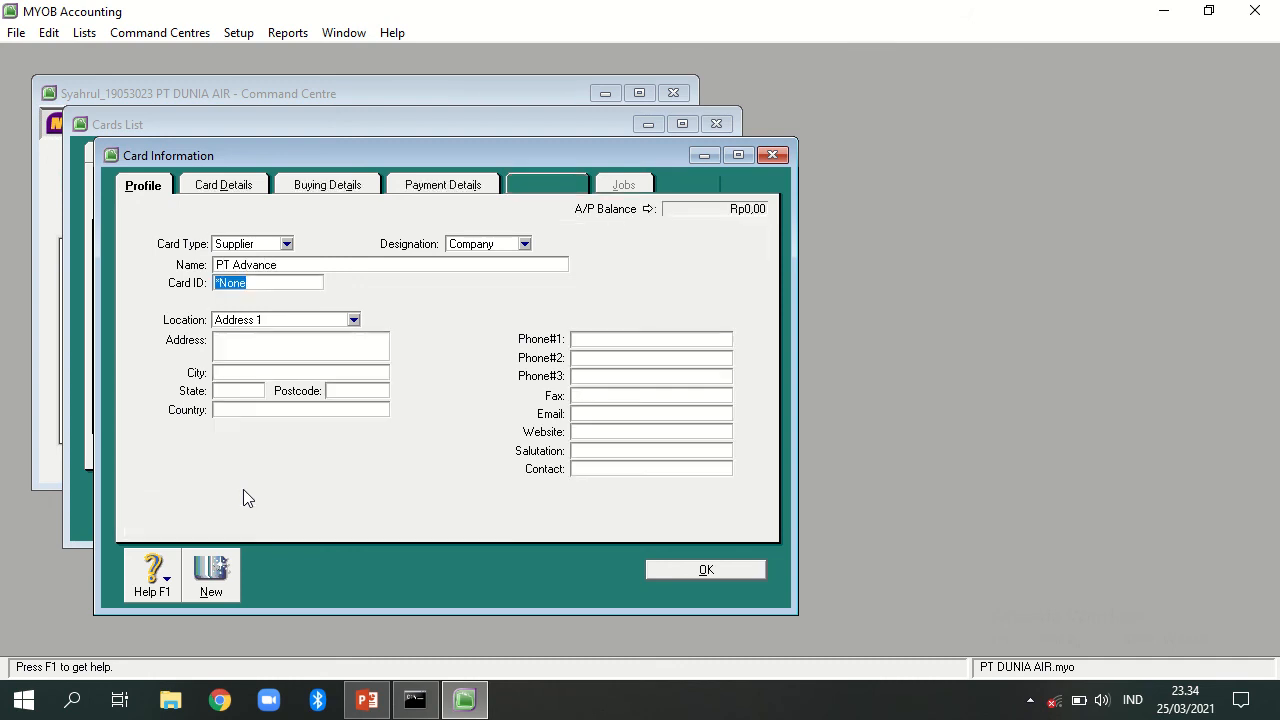
{"action": "type", "text": "Sup01"}
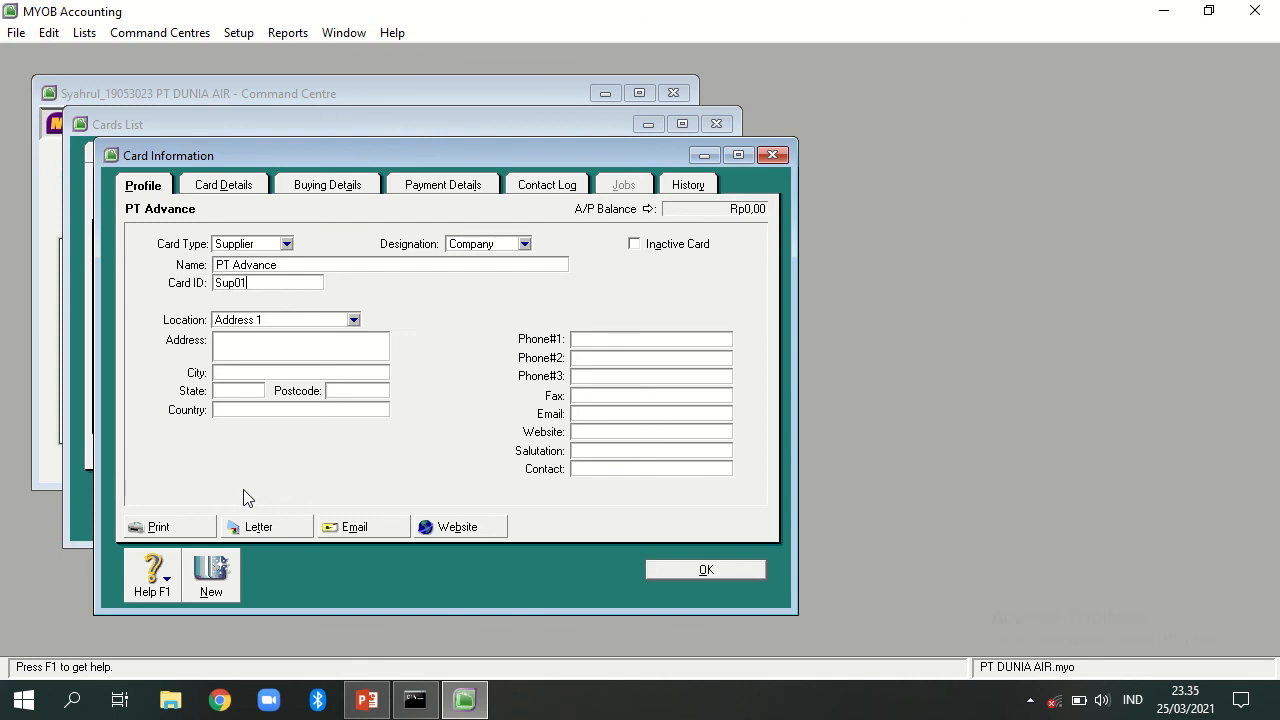
Fill in the street address and city on PT Advance's supplier card
{"action": "left_click", "coordinate": [250, 349]}
{"action": "type", "text": "Jl. Gandaria No 28"}
{"action": "key", "text": "Tab"}
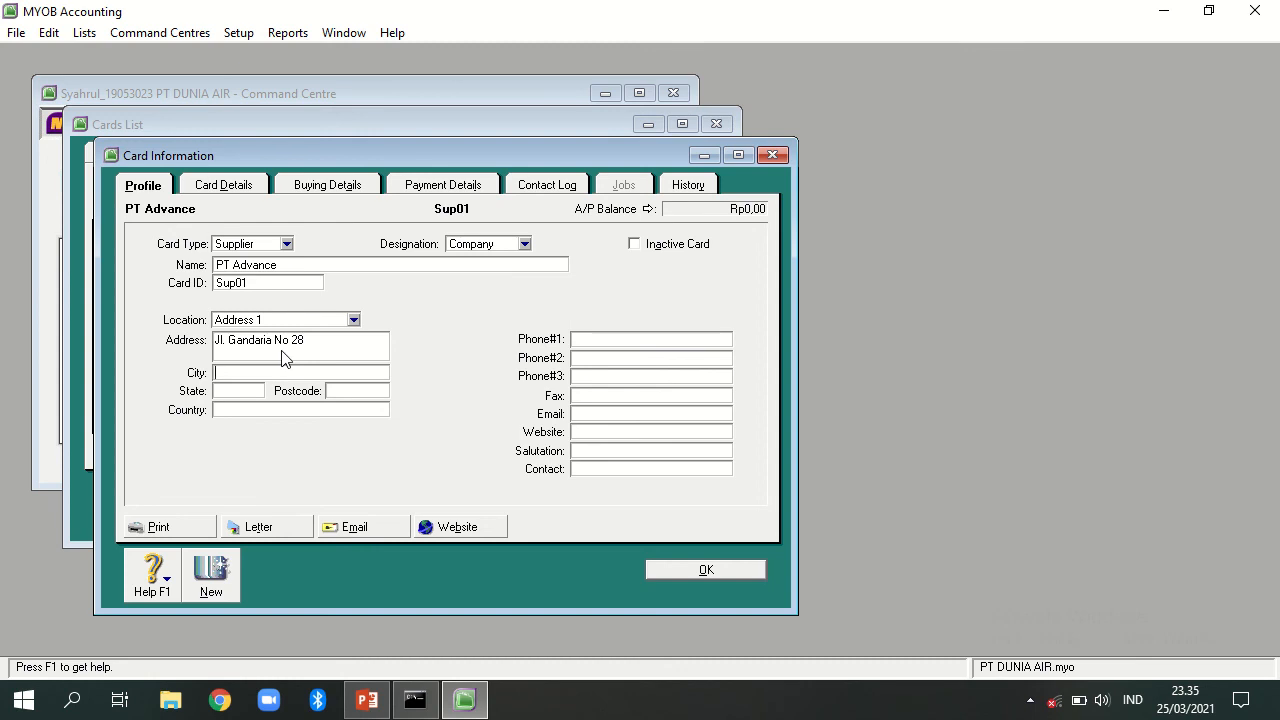
{"action": "type", "text": "Jakarta"}
Set PT Advance's purchase layout to Item and its expense account to 5-1000 Cost of Good Sold
{"action": "left_click", "coordinate": [339, 190]}
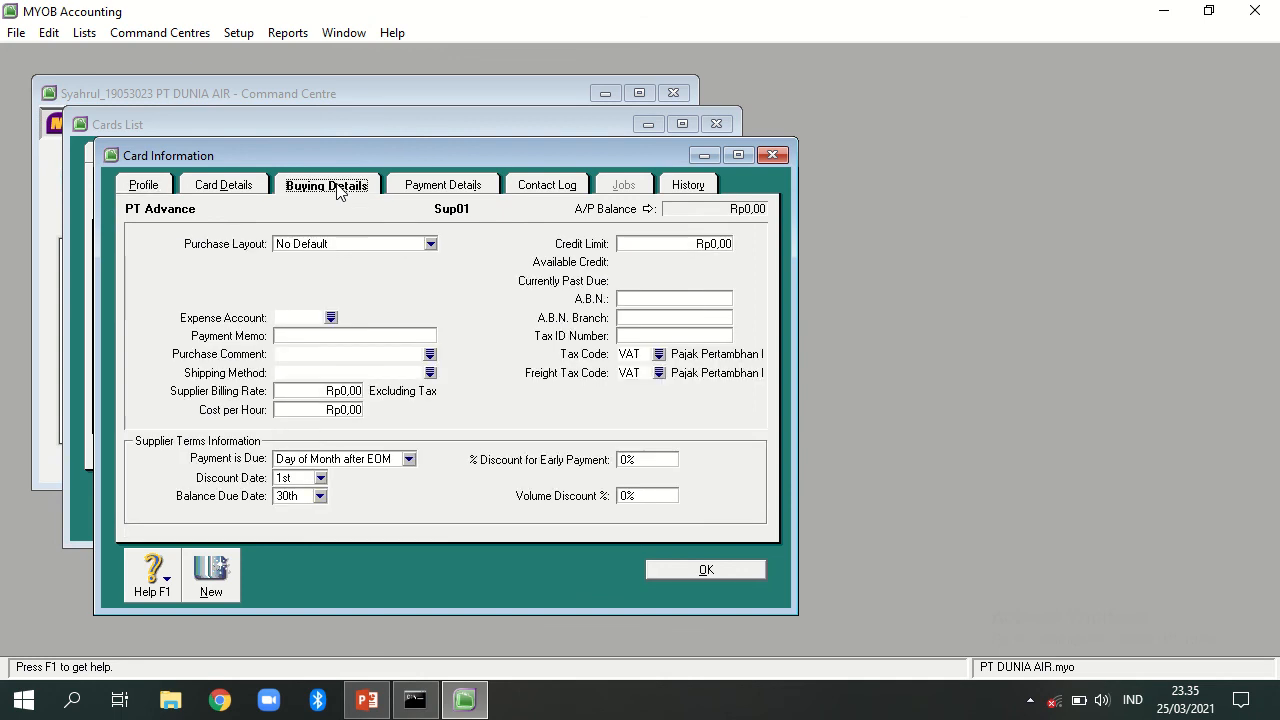
{"action": "left_click", "coordinate": [348, 246]}
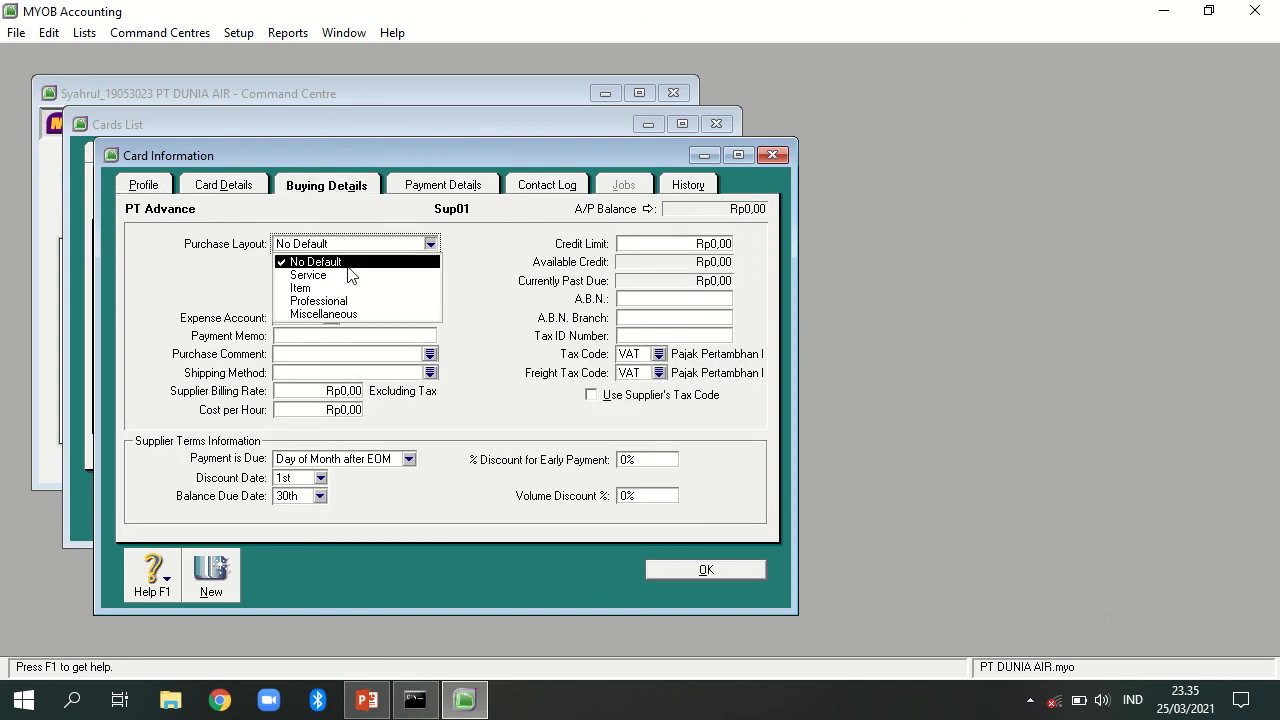
{"action": "left_click", "coordinate": [350, 288]}
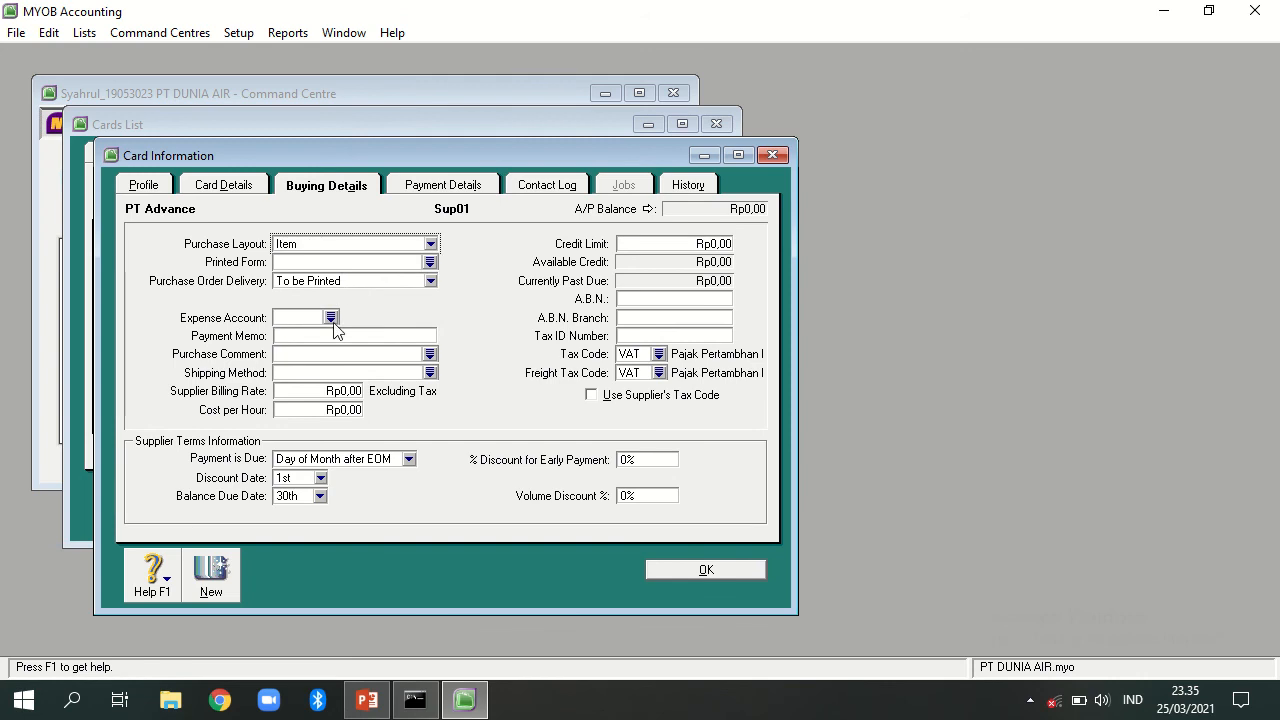
{"action": "left_click", "coordinate": [331, 317]}
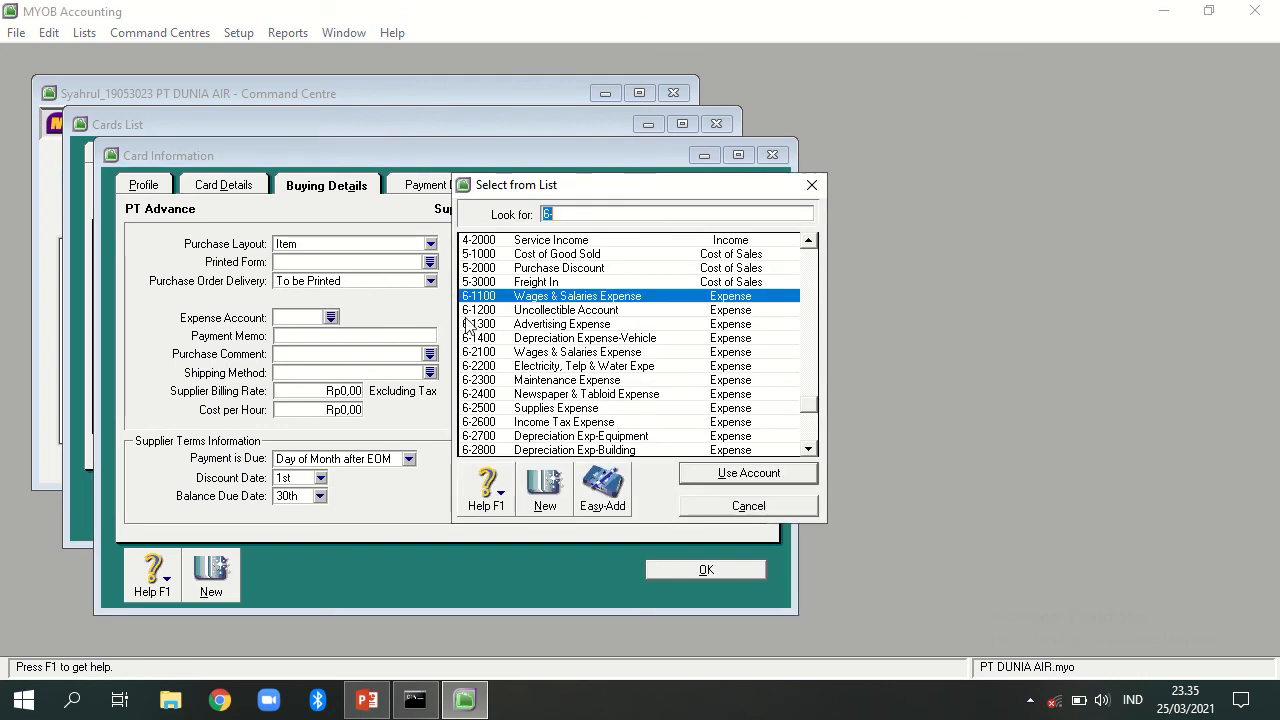
{"action": "left_click", "coordinate": [559, 256]}
{"action": "double_click", "coordinate": [559, 256]}
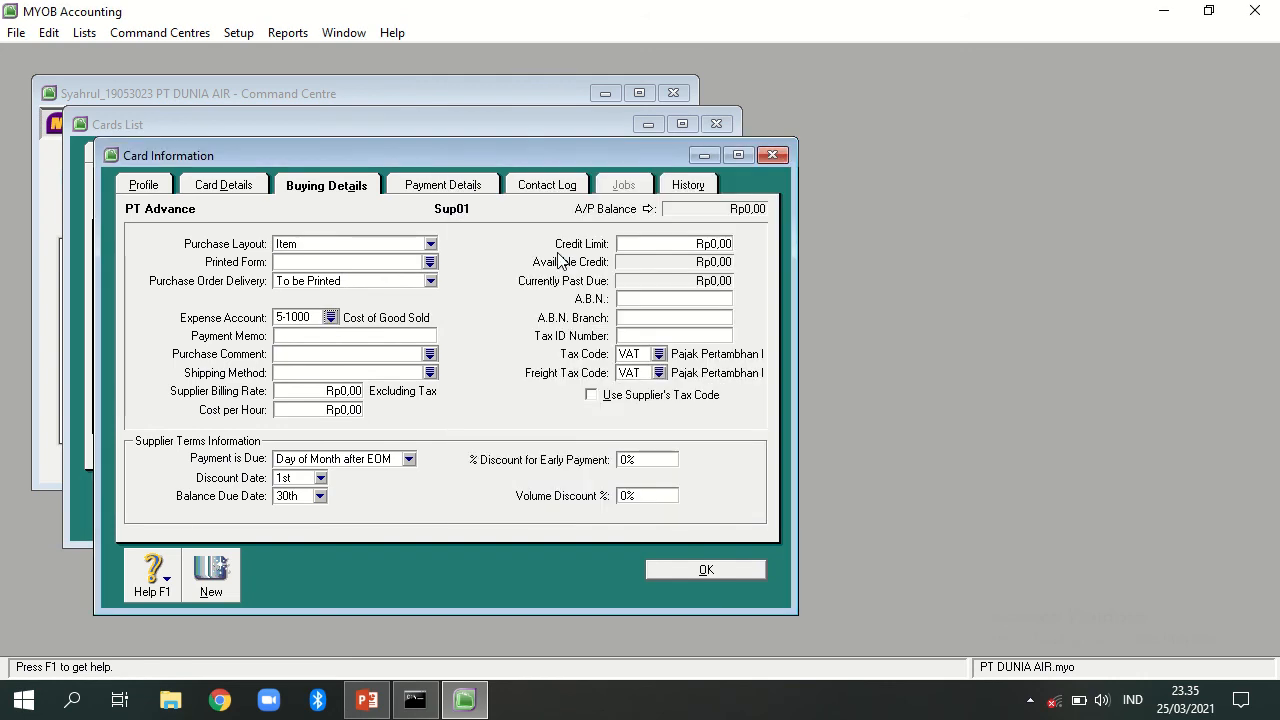
Set PT Advance's freight tax code to N-T (Not Reportable) and its payment terms to In a Given # of Days
{"action": "left_click", "coordinate": [658, 373]}
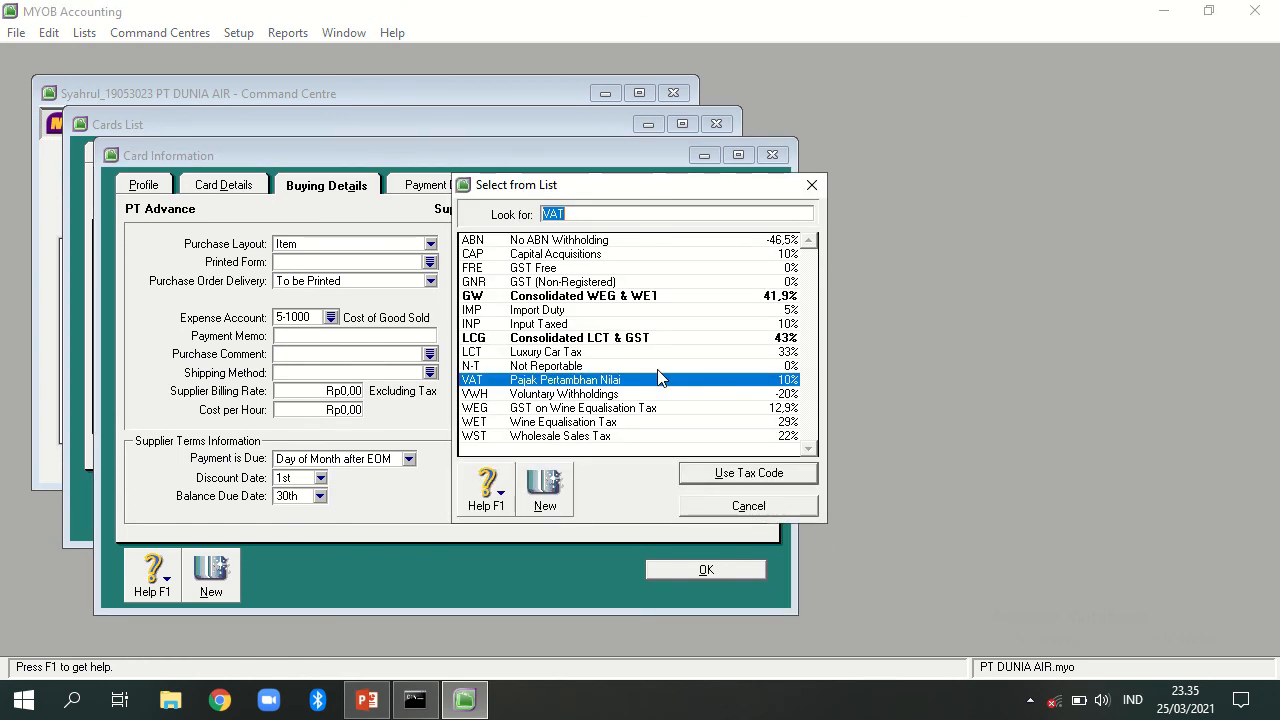
{"action": "left_click", "coordinate": [627, 369]}
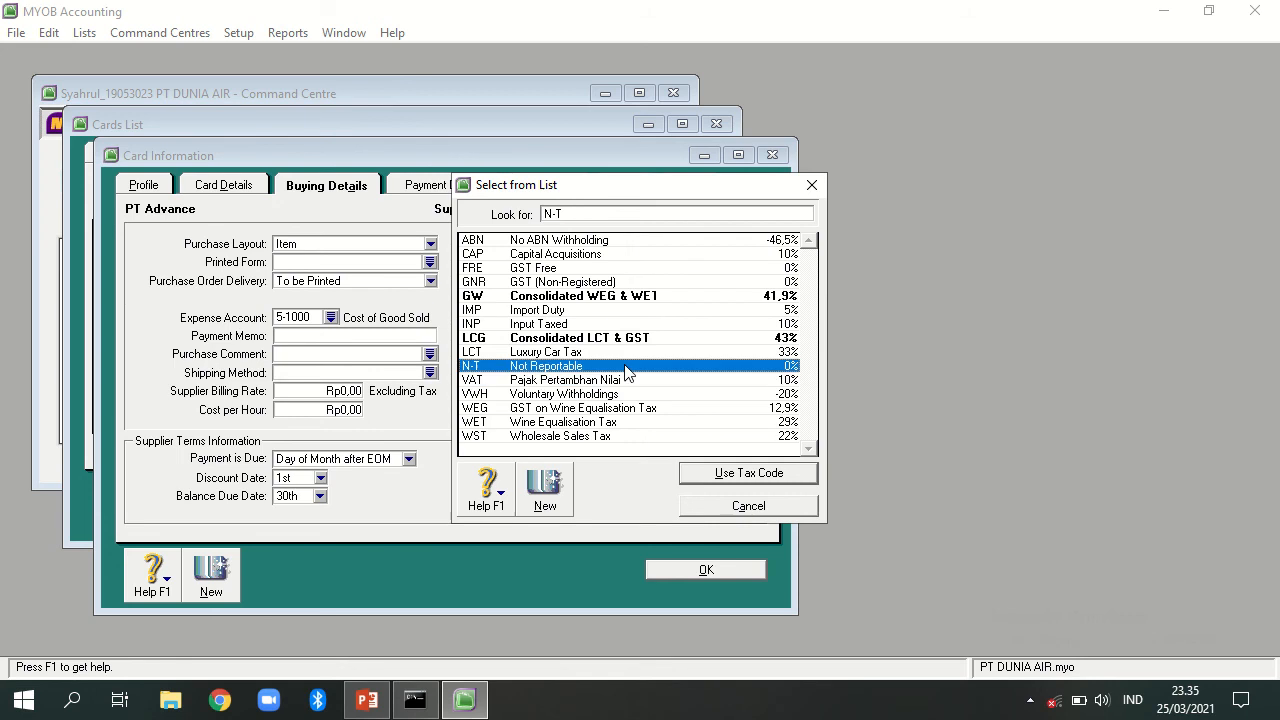
{"action": "double_click", "coordinate": [627, 369]}
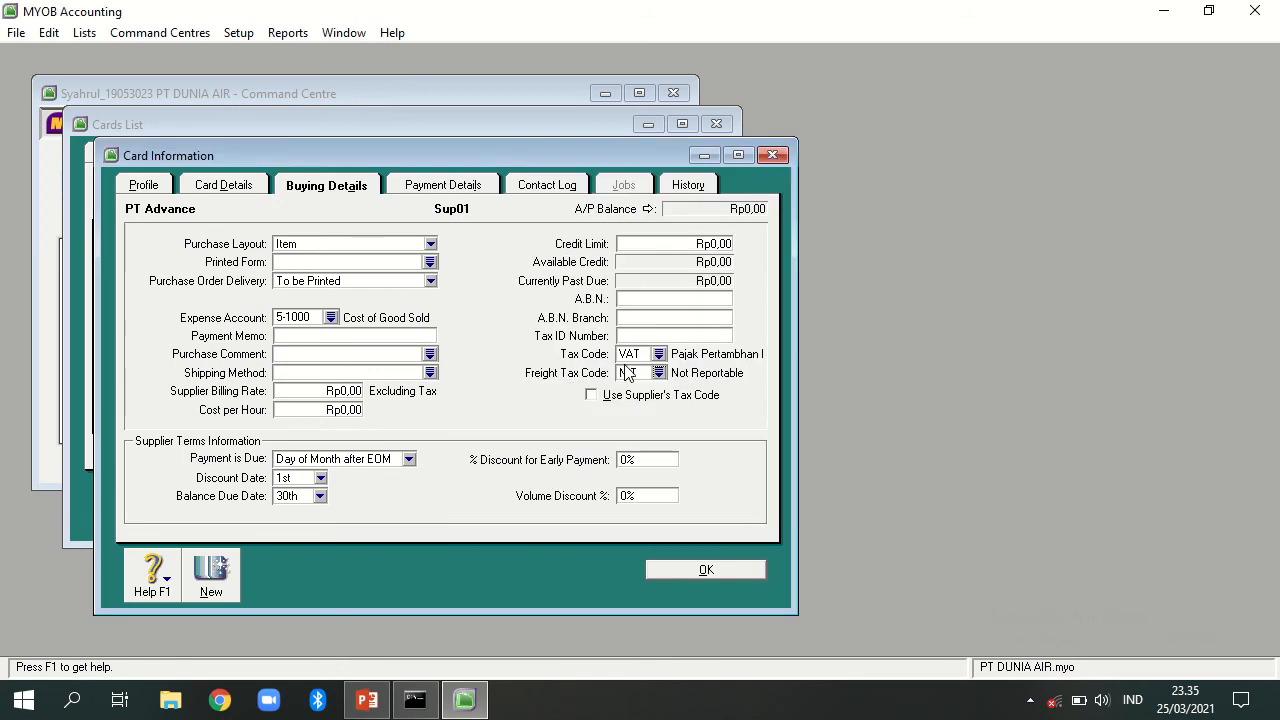
{"action": "left_click", "coordinate": [404, 458]}
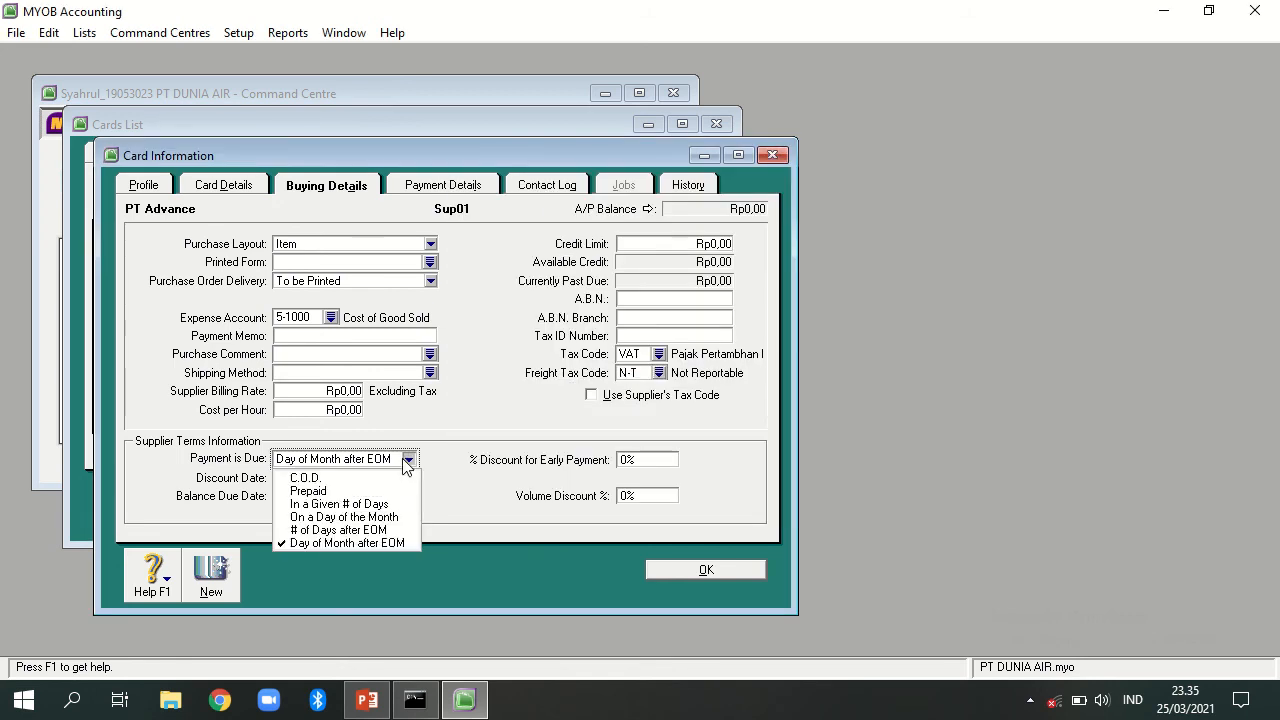
{"action": "left_click", "coordinate": [352, 504]}
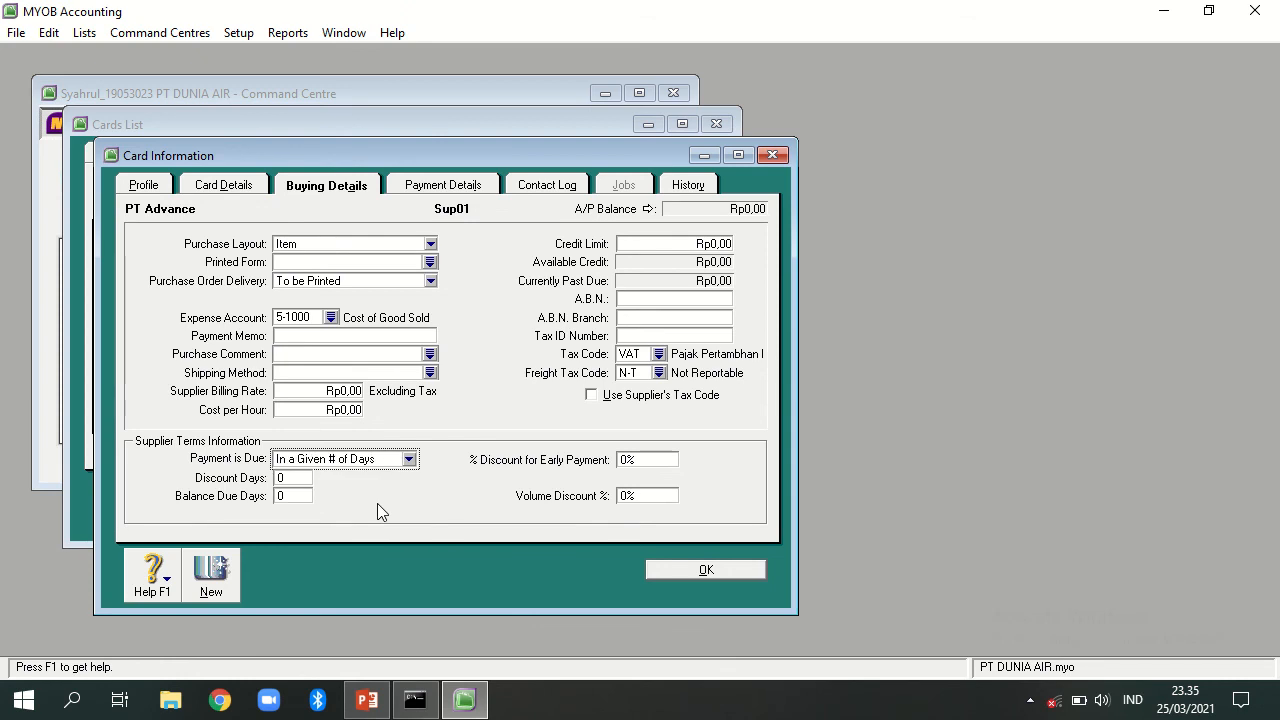
Enter 10 discount days, 30 balance due days and a 2% early payment discount in PT Advance's supplier terms
{"action": "left_click", "coordinate": [292, 481]}
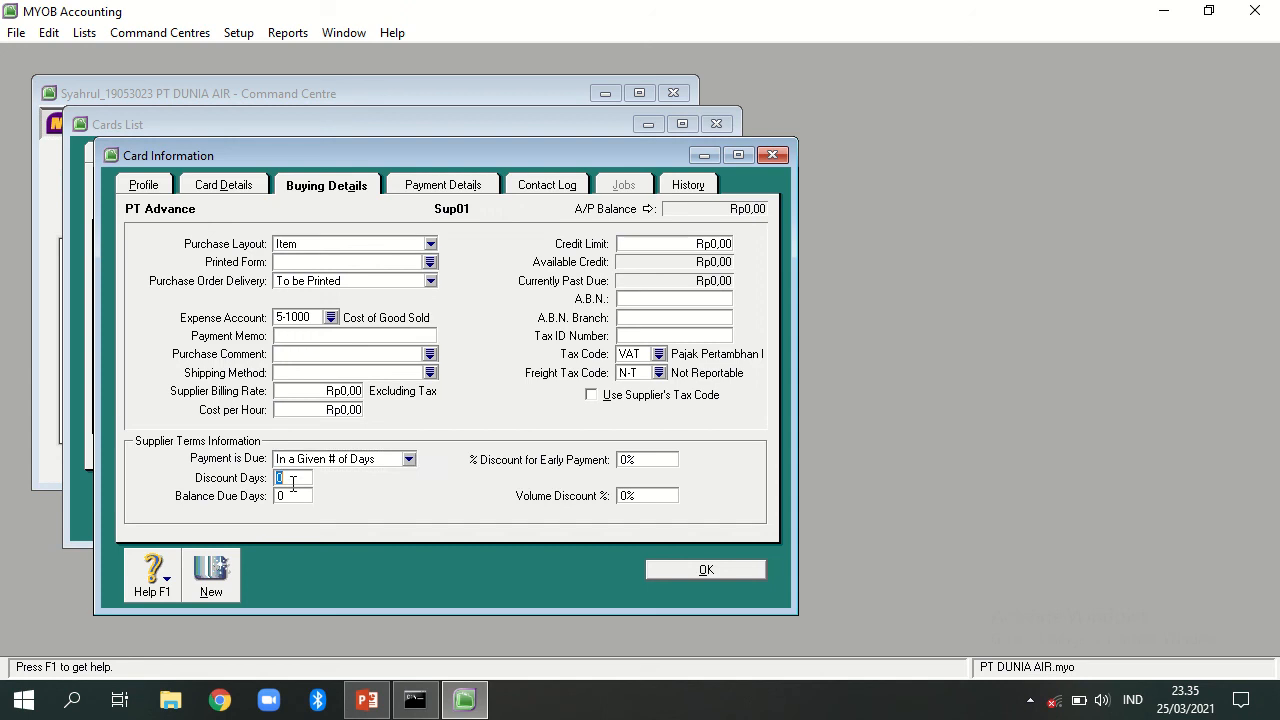
{"action": "type", "text": "10"}
{"action": "key", "text": "Tab"}
{"action": "type", "text": "30"}
{"action": "key", "text": "Tab"}
{"action": "type", "text": "2"}
Start a new supplier card for the company PT elken and enter its card ID
{"action": "left_click", "coordinate": [215, 576]}
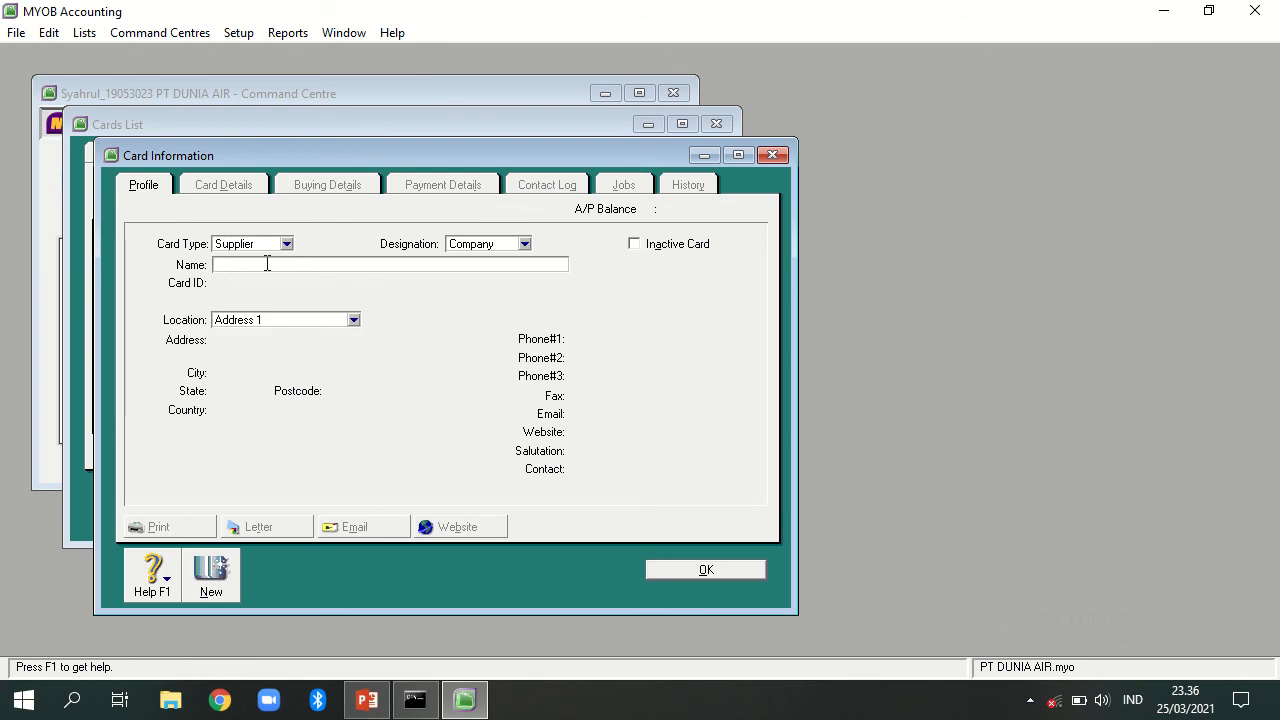
{"action": "type", "text": "PT"}
{"action": "type", "text": "elken"}
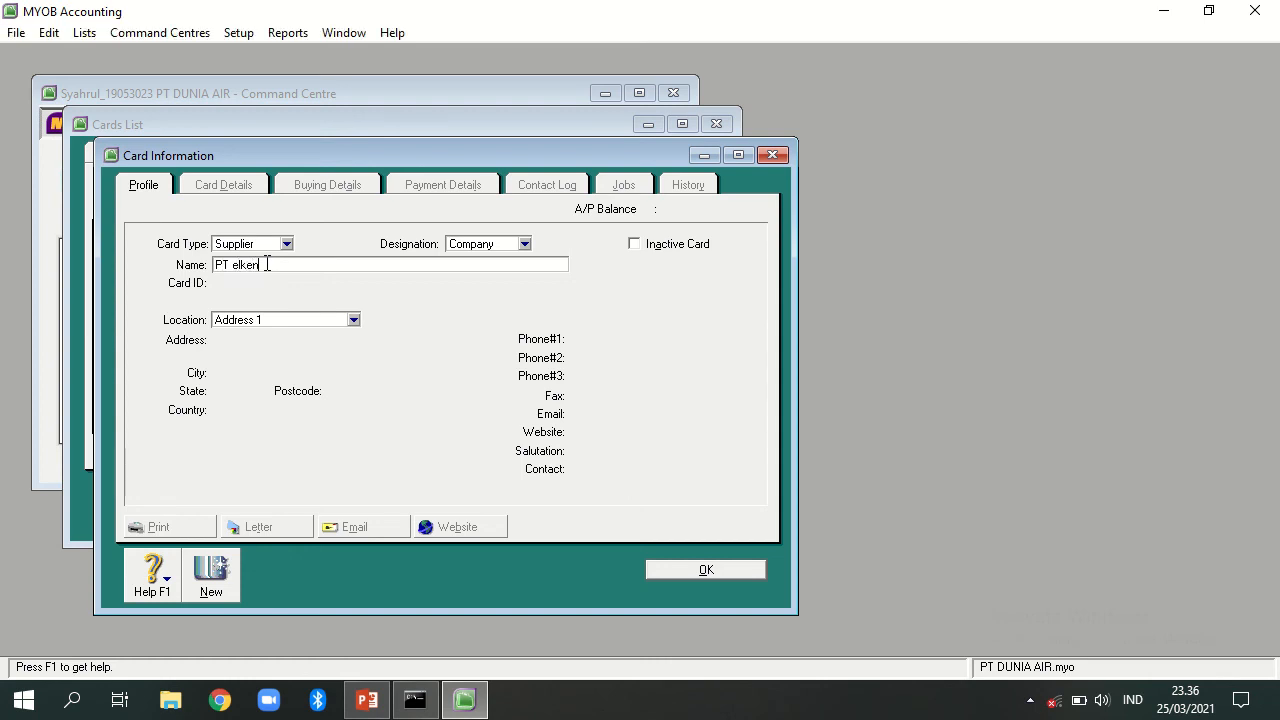
{"action": "key", "text": "Tab"}
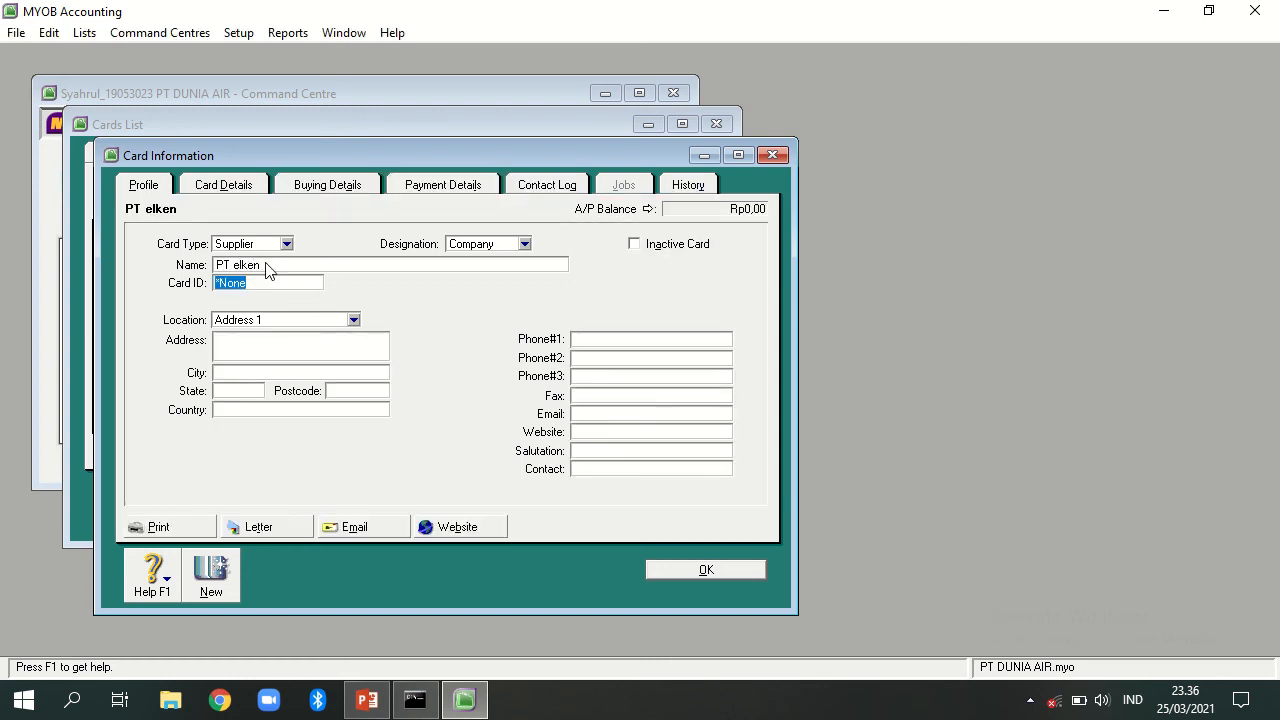
{"action": "type", "text": "Su"}
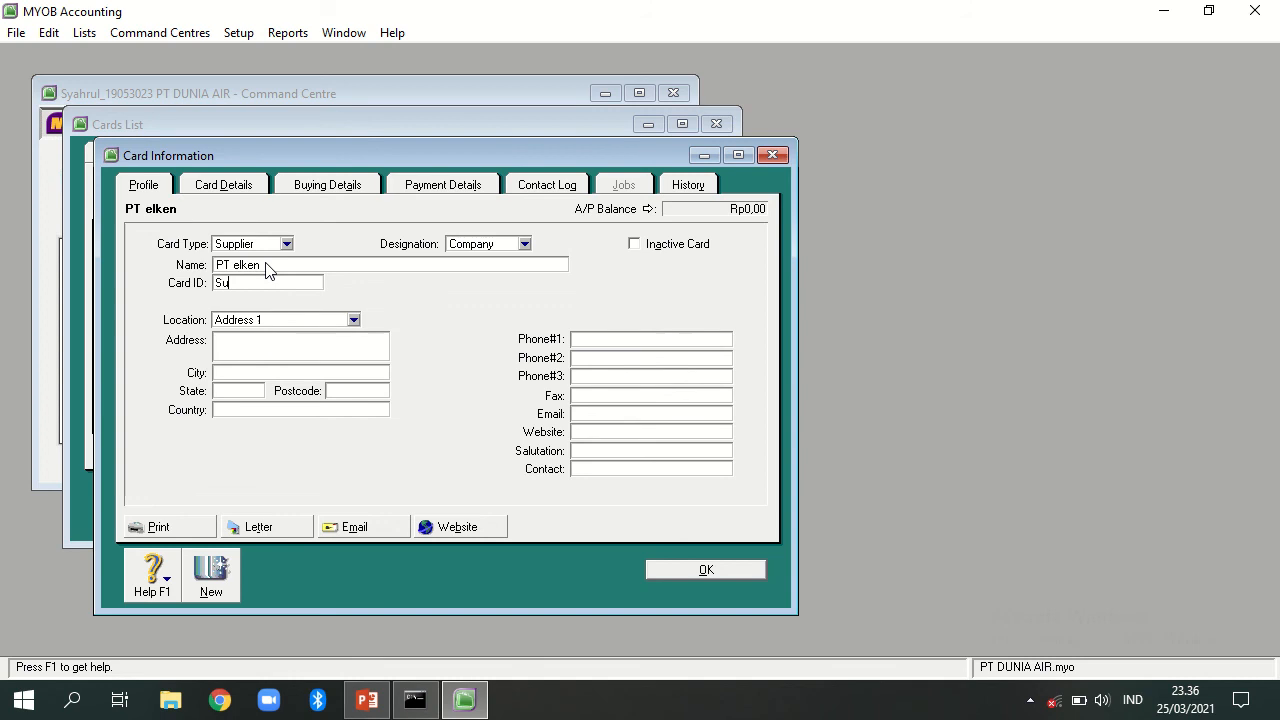
{"action": "type", "text": "p02"}
{"action": "key", "text": "Tab"}
Fill in the street address and city on PT elken's supplier card
{"action": "type", "text": "Jl. Sudirma"}
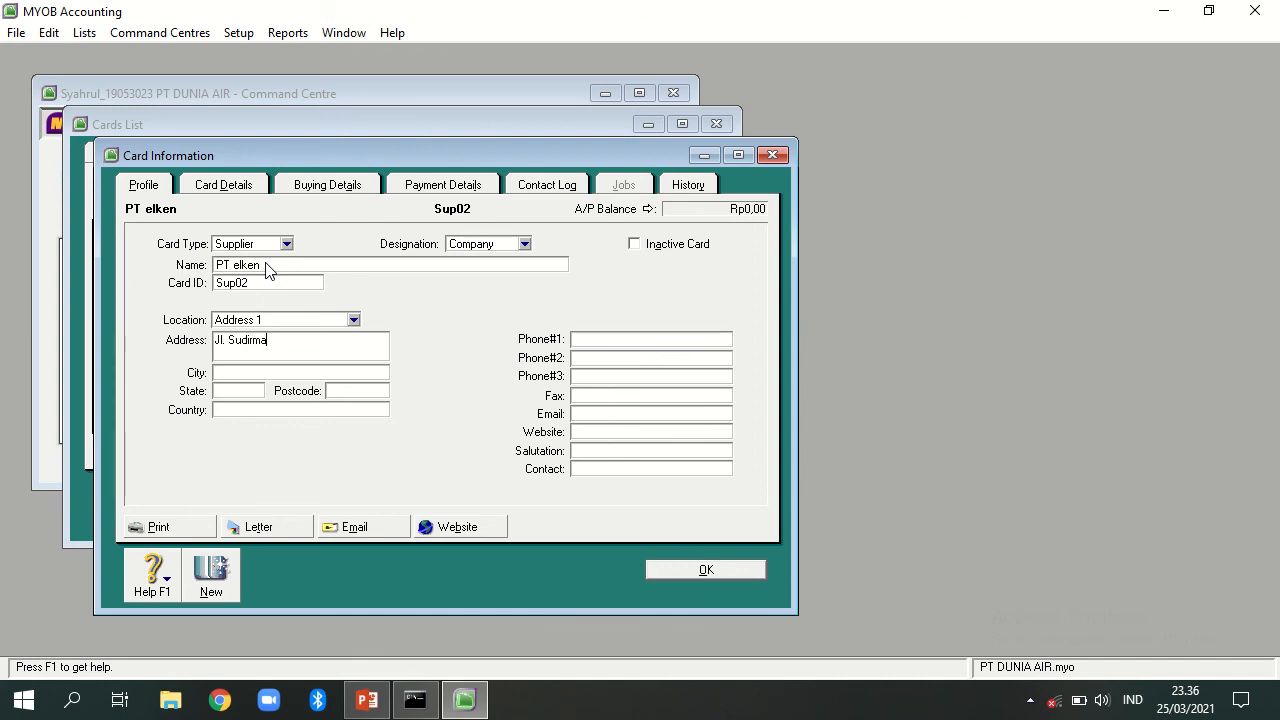
{"action": "type", "text": "n No"}
{"action": "type", "text": " 125"}
{"action": "type", "text": "Jakart"}
{"action": "type", "text": "TA"}
{"action": "key", "text": "BackSpace"}
{"action": "type", "text": "ta"}
{"action": "key", "text": "BackSpace"}
{"action": "key", "text": "BackSpace"}
{"action": "type", "text": "ta"}
Set PT elken's purchase layout to Item and its expense account to 5-1000 Cost of Good Sold
{"action": "left_click", "coordinate": [334, 189]}
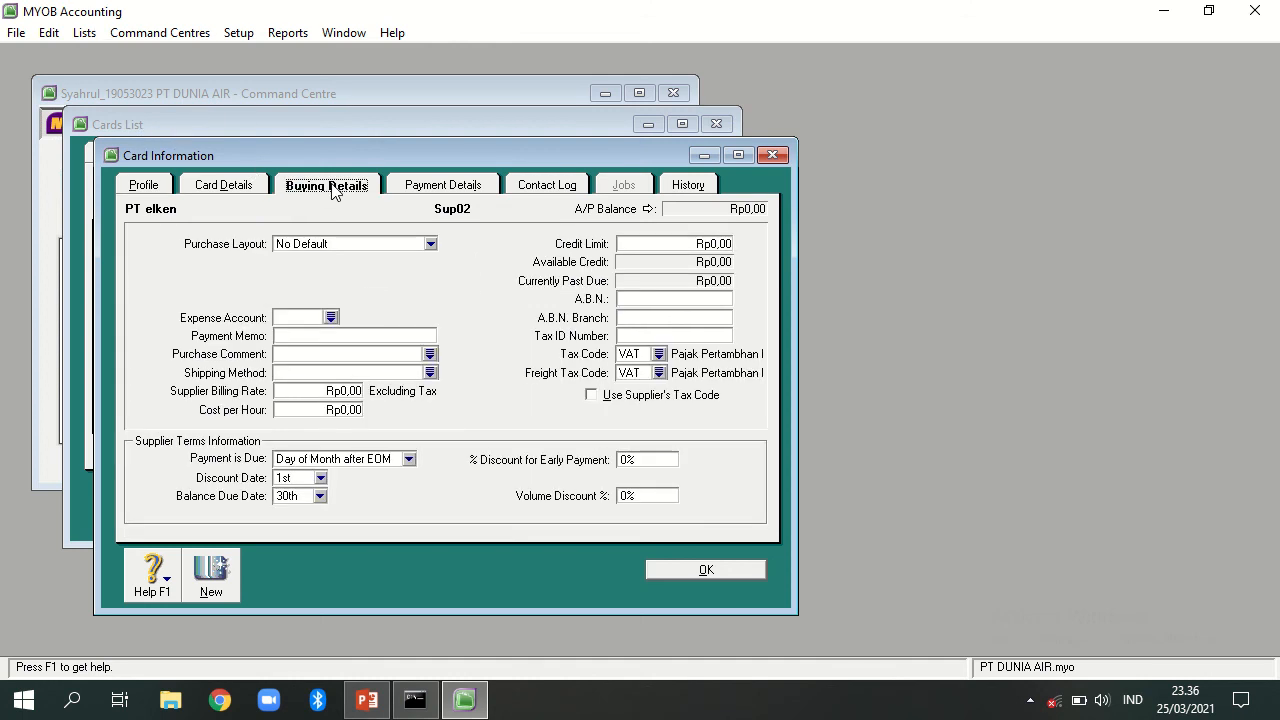
{"action": "left_click", "coordinate": [380, 246]}
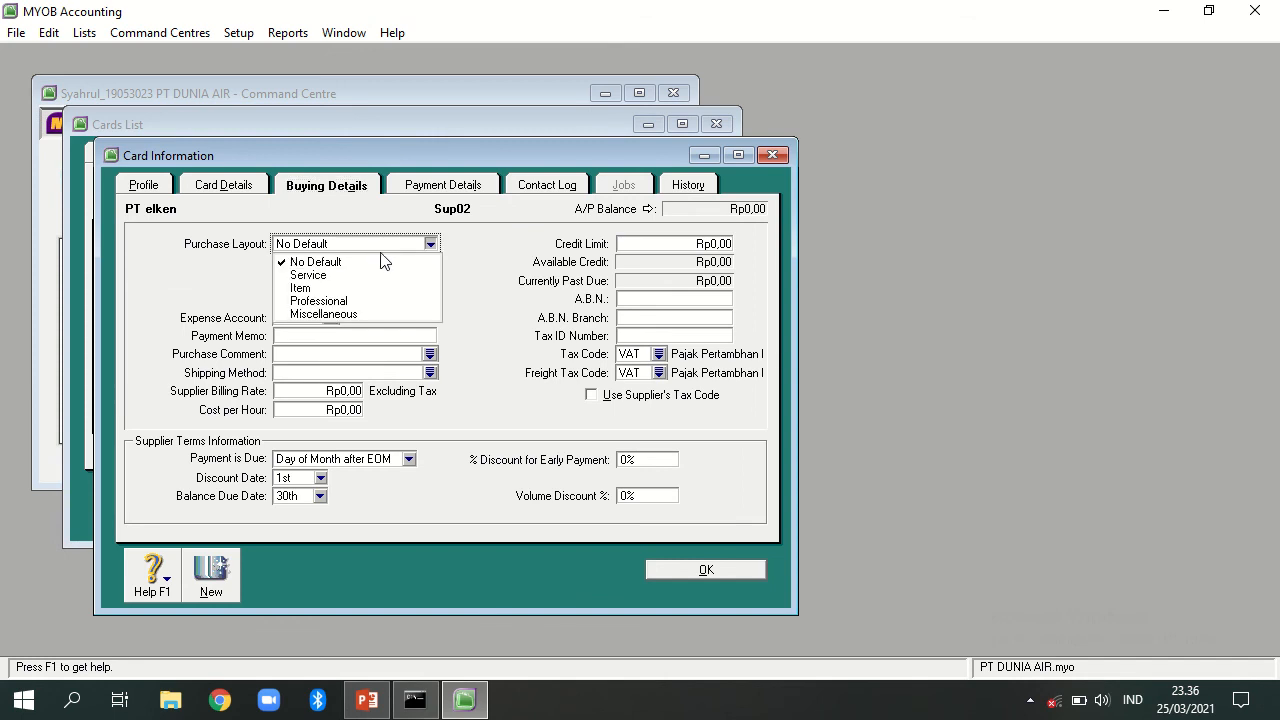
{"action": "left_click", "coordinate": [368, 289]}
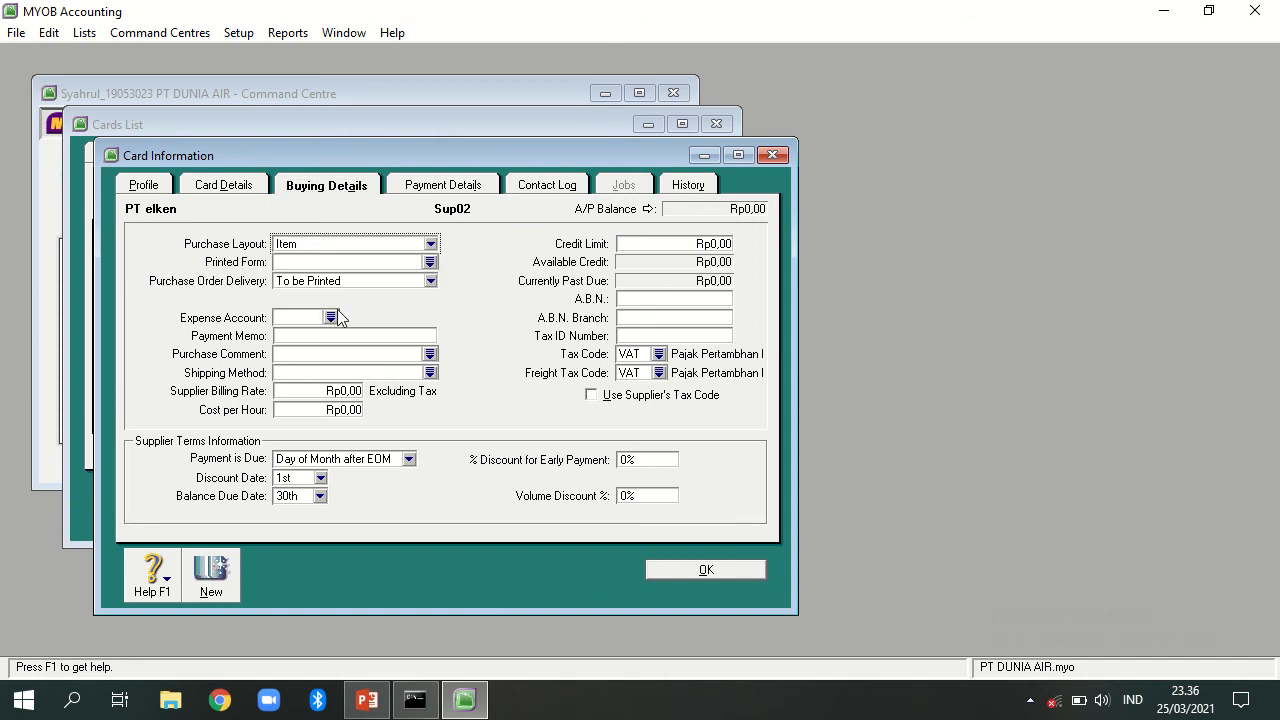
{"action": "left_click", "coordinate": [336, 312]}
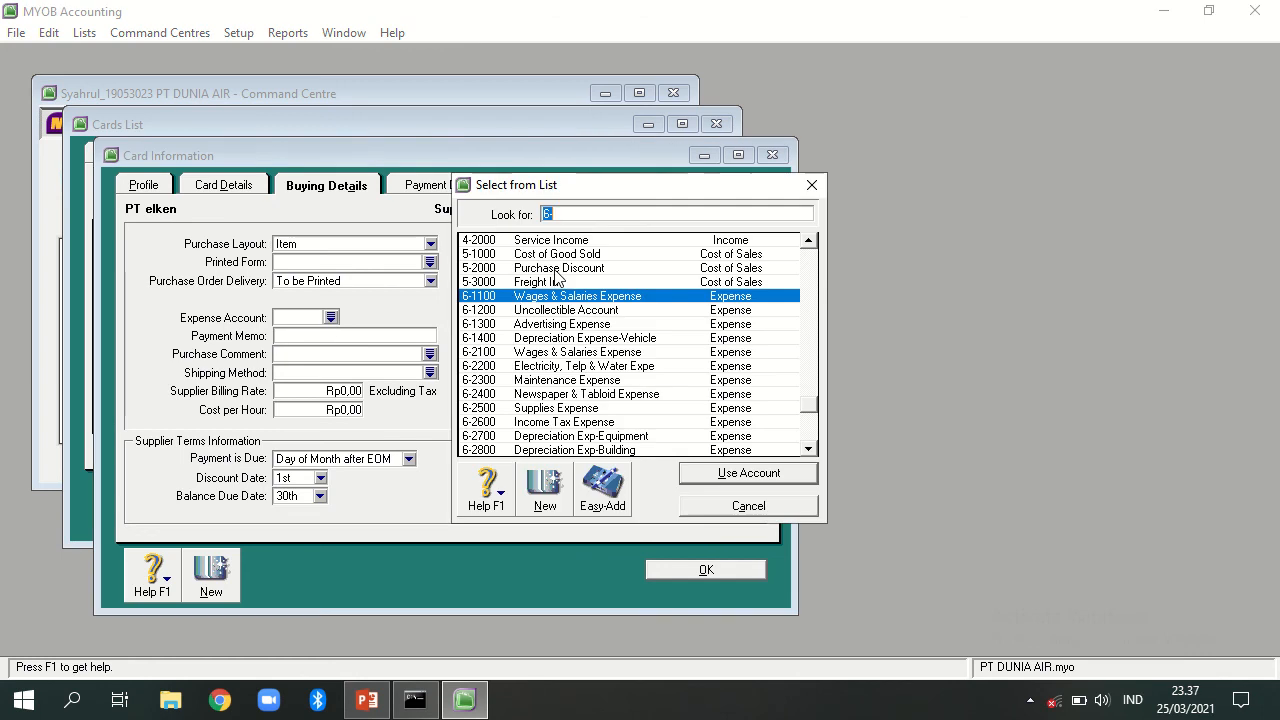
{"action": "left_click", "coordinate": [582, 256]}
{"action": "double_click", "coordinate": [582, 255]}
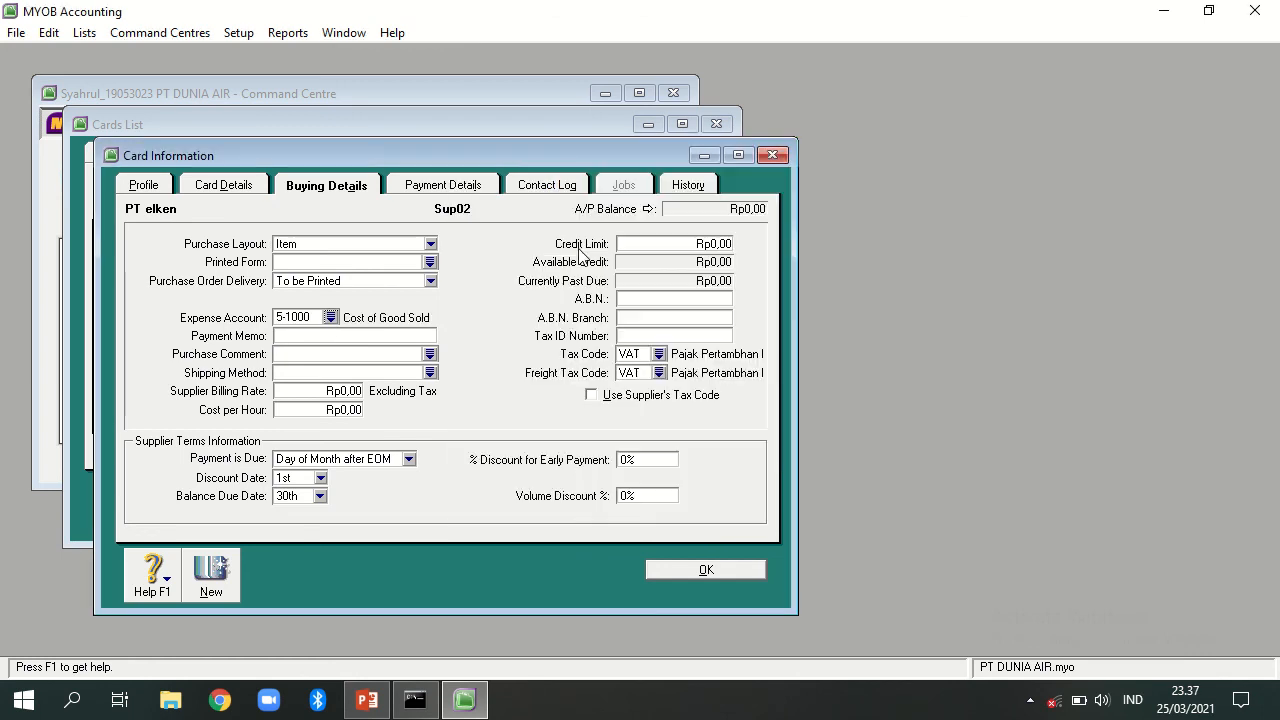
Set PT elken's freight tax code to N-T (Not Reportable) and its payment terms to In a Given # of Days
{"action": "left_click", "coordinate": [658, 373]}
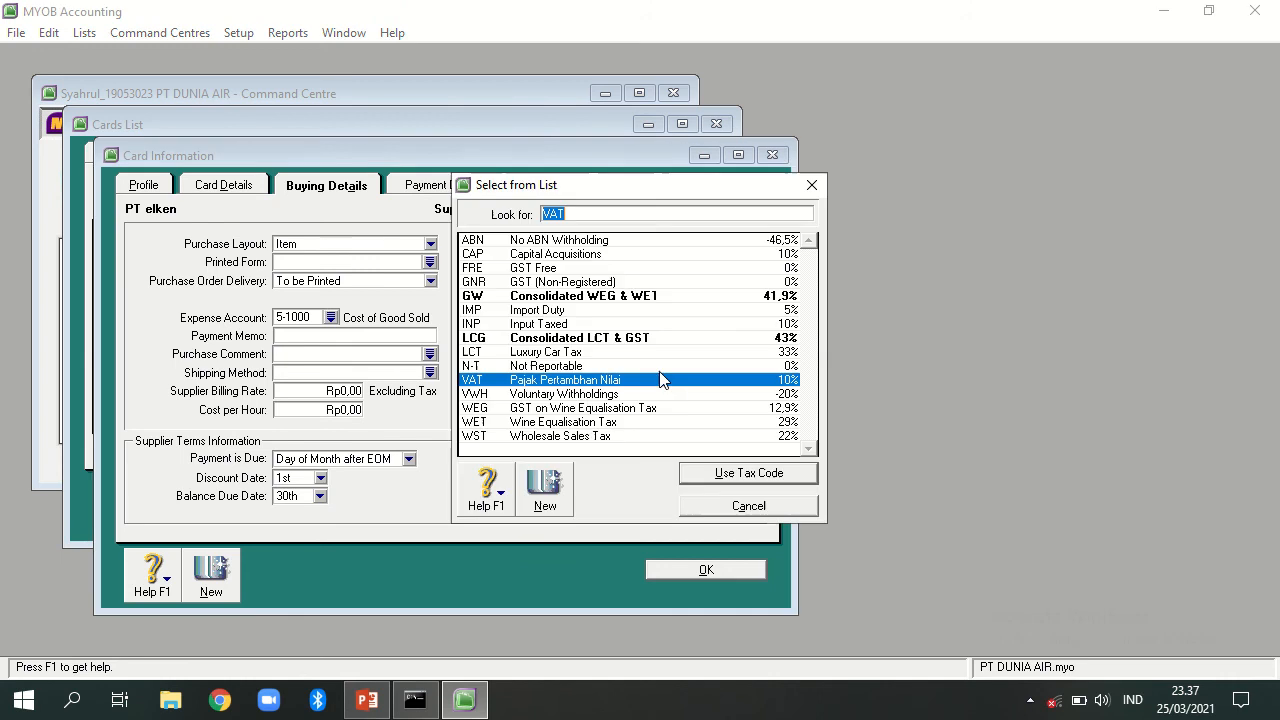
{"action": "double_click", "coordinate": [593, 372]}
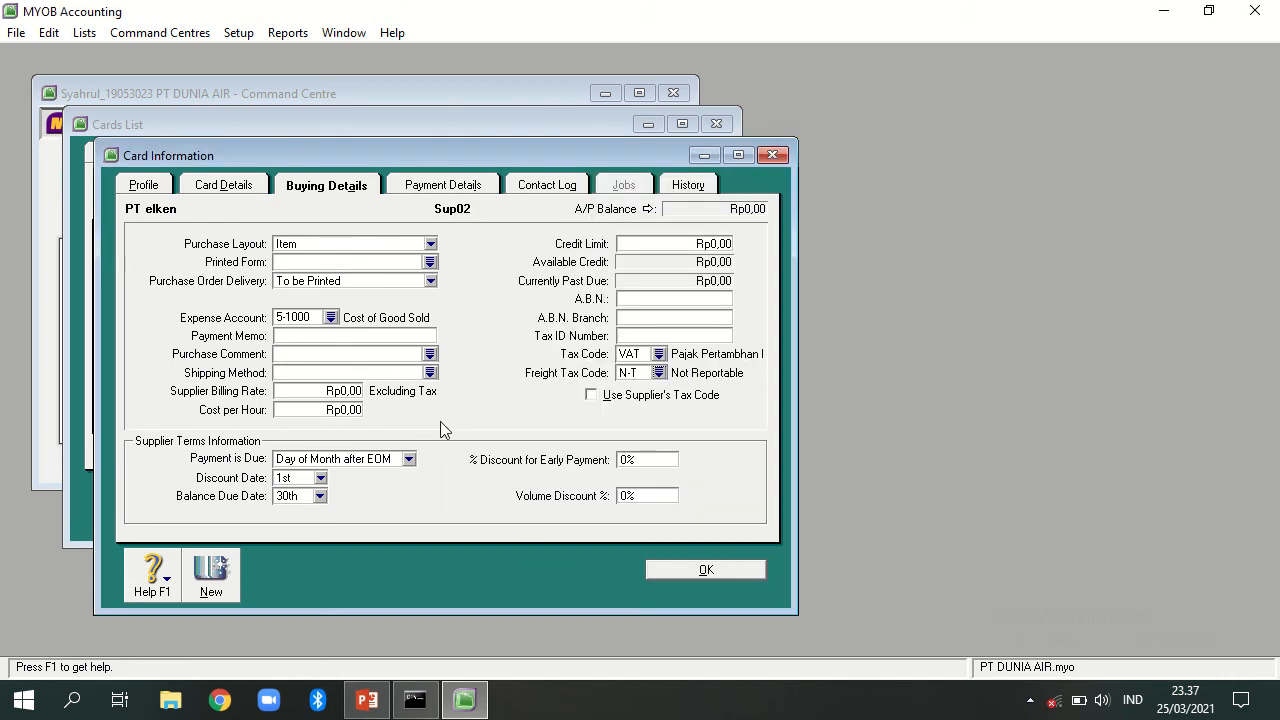
{"action": "left_click", "coordinate": [409, 460]}
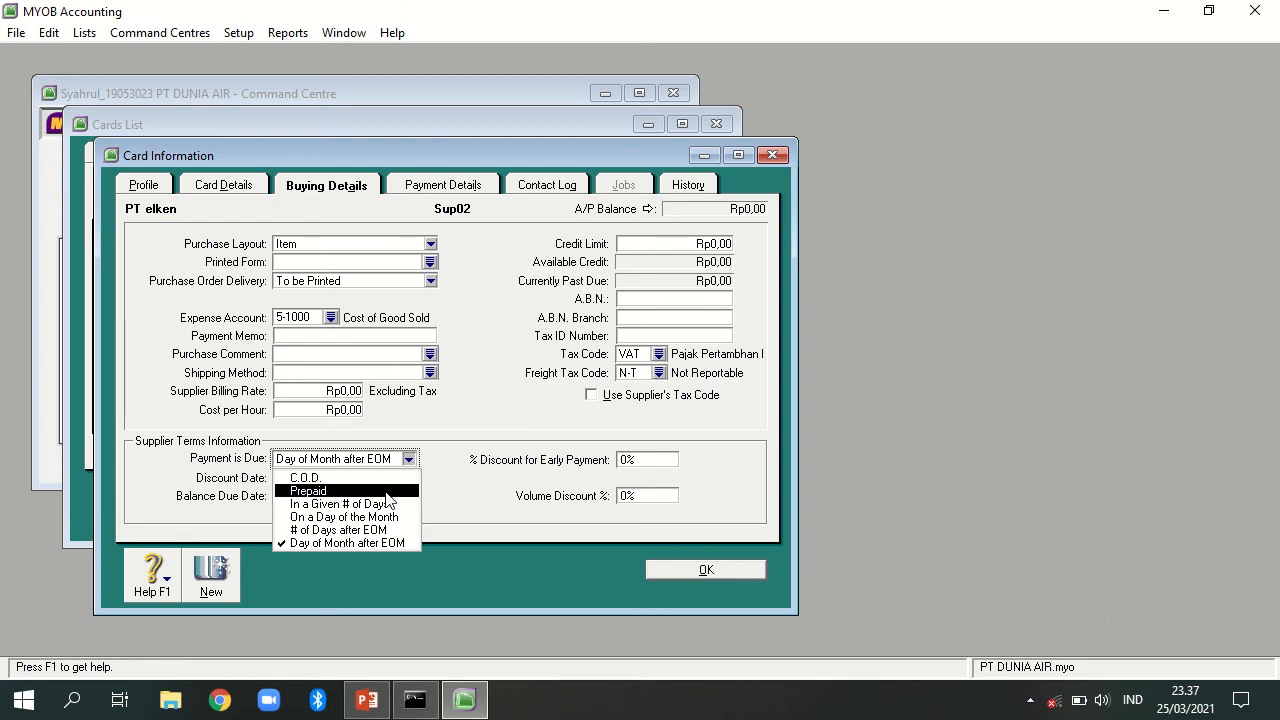
{"action": "left_click", "coordinate": [388, 504]}
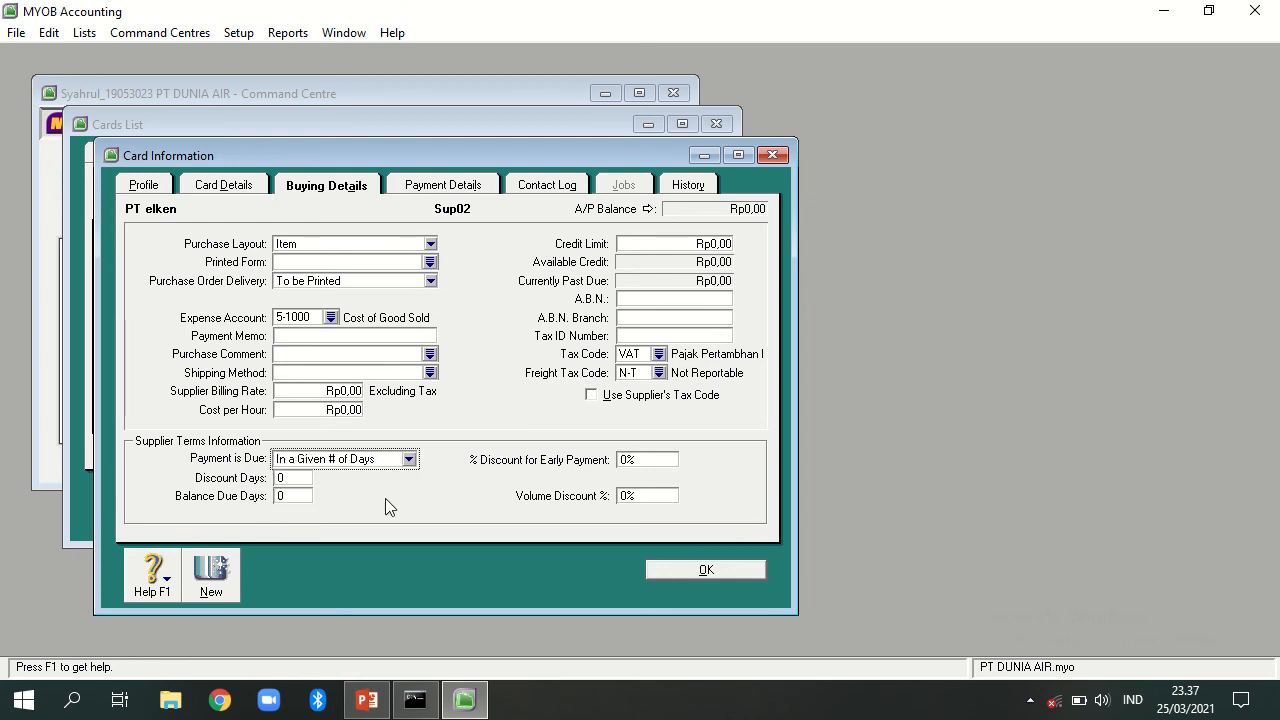
Enter 10 discount days, 30 balance due days and a 2% early payment discount for PT elken and save the card
{"action": "left_click", "coordinate": [293, 477]}
{"action": "type", "text": "10"}
{"action": "key", "text": "Tab"}
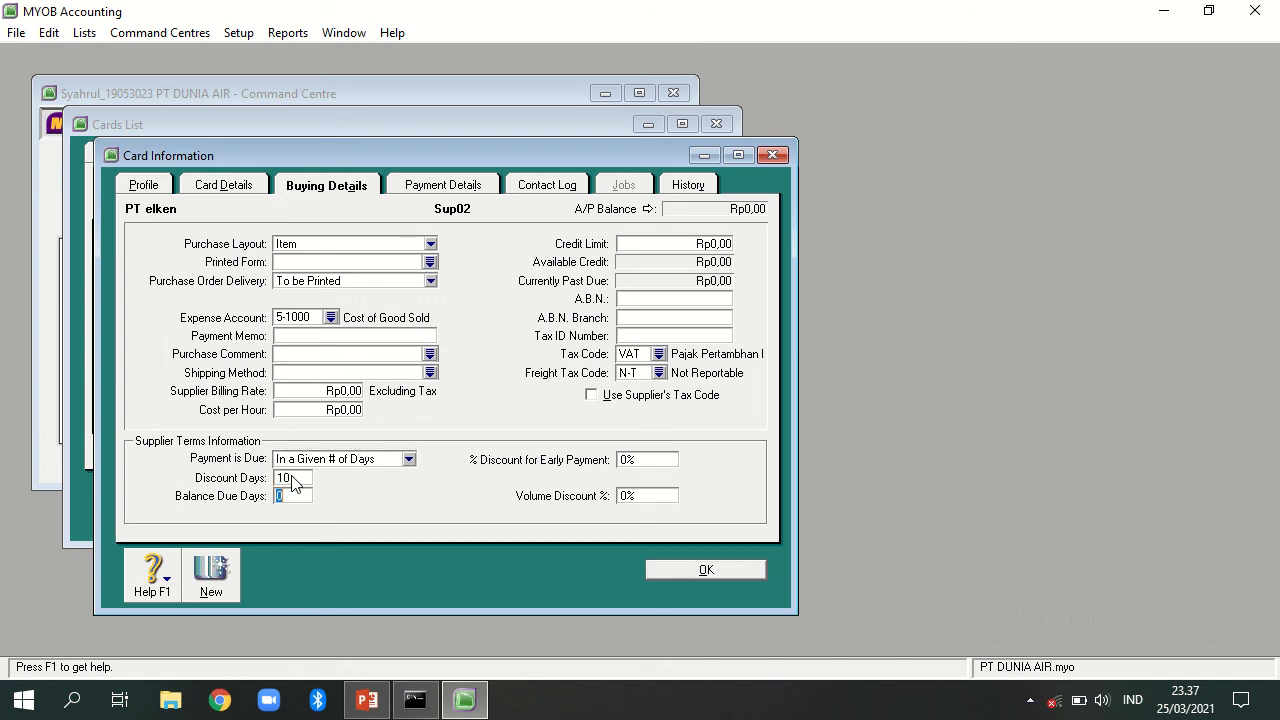
{"action": "type", "text": "30"}
{"action": "key", "text": "Tab"}
{"action": "type", "text": "2"}
{"action": "left_click", "coordinate": [727, 570]}
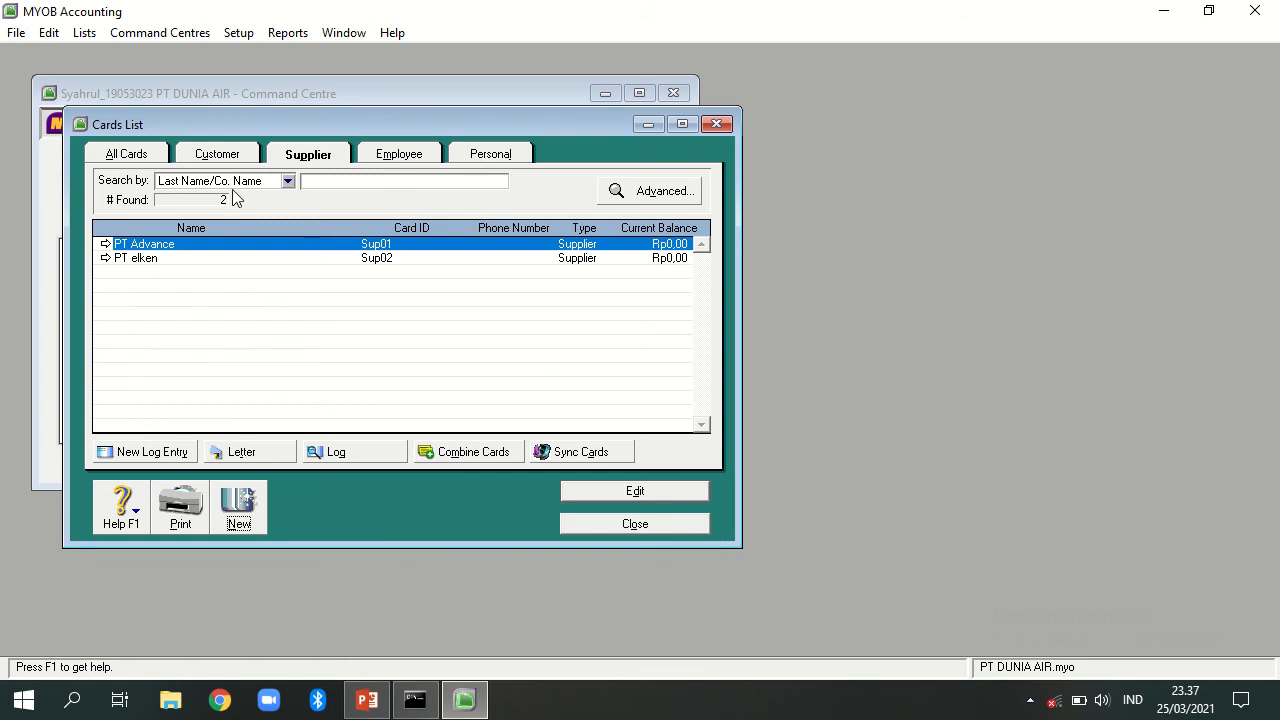
Show all cards in the Cards List, minimise it and open the inventory Items List
{"action": "left_click", "coordinate": [126, 156]}
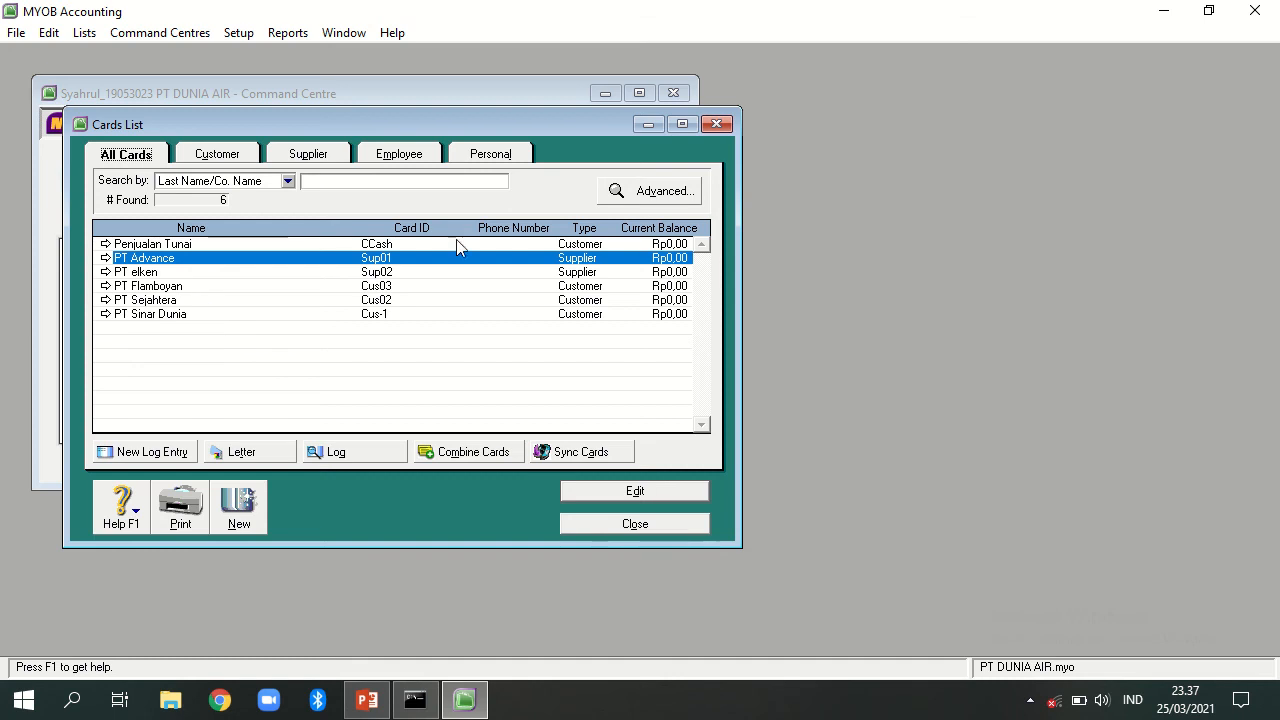
{"action": "left_click", "coordinate": [648, 125]}
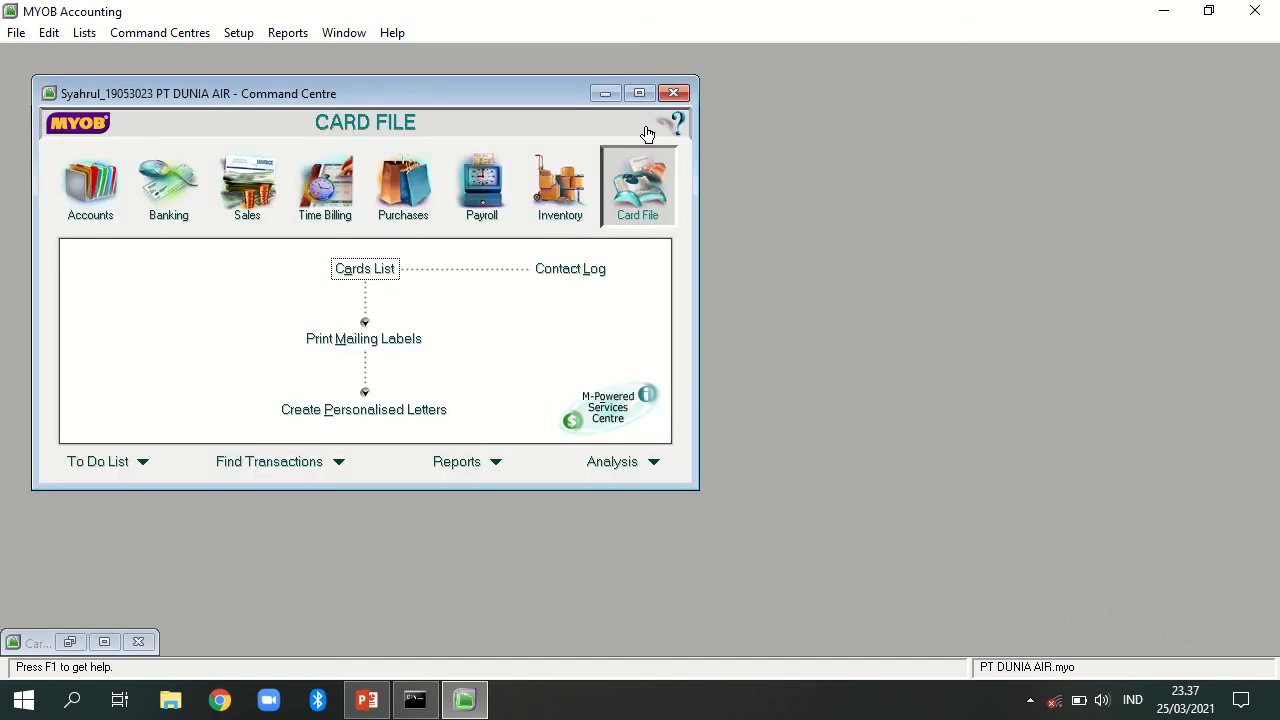
{"action": "left_click", "coordinate": [545, 222]}
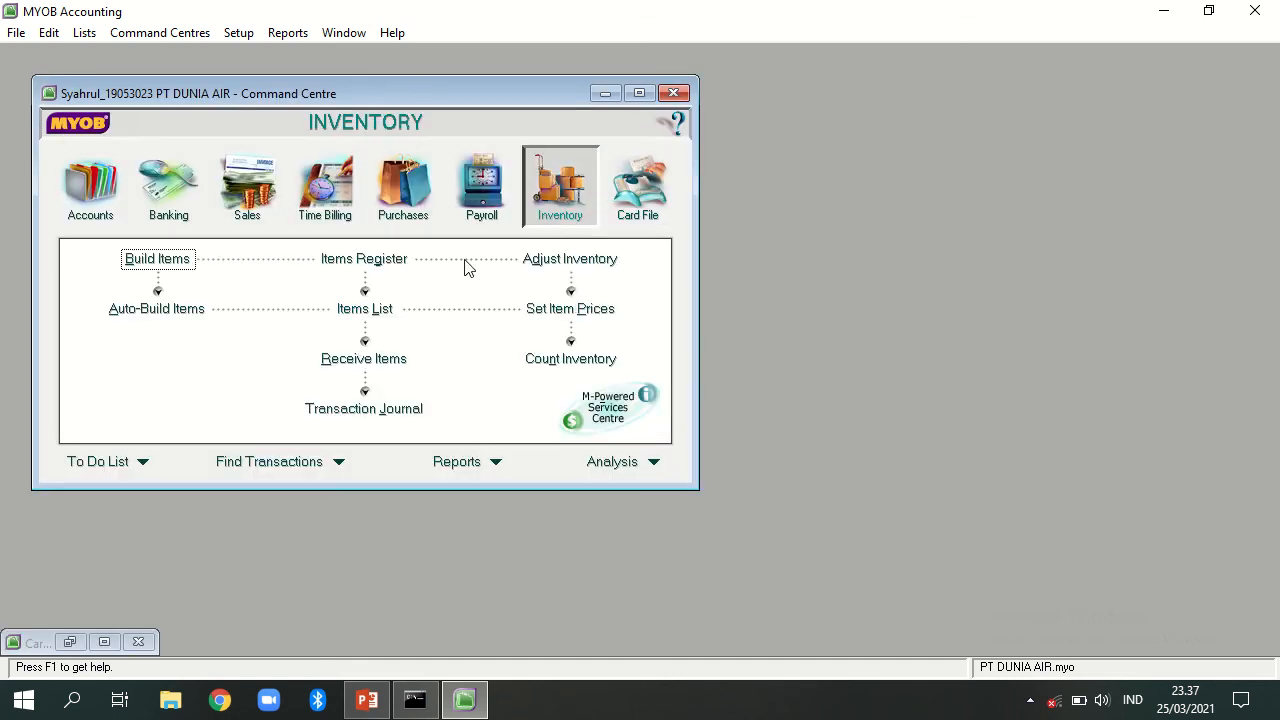
{"action": "left_click", "coordinate": [371, 311]}
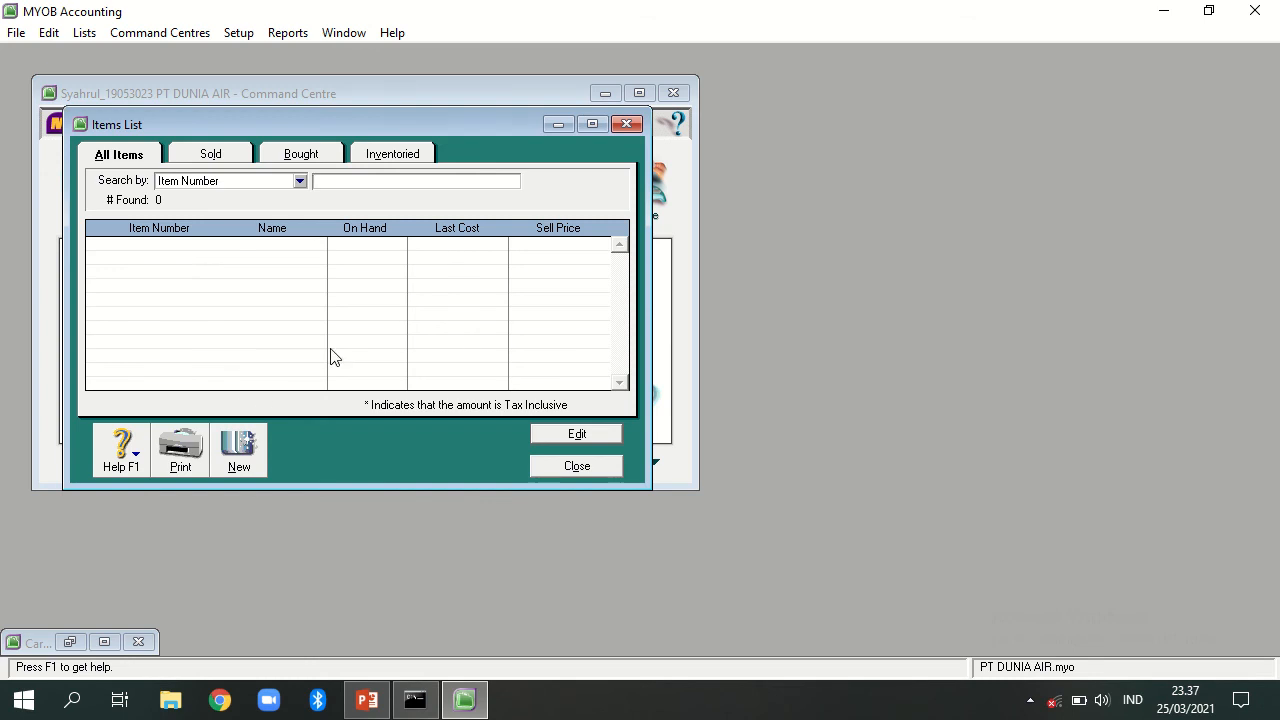
Start a new inventory item with the item number Aquatex WS 8817
{"action": "left_click", "coordinate": [240, 445]}
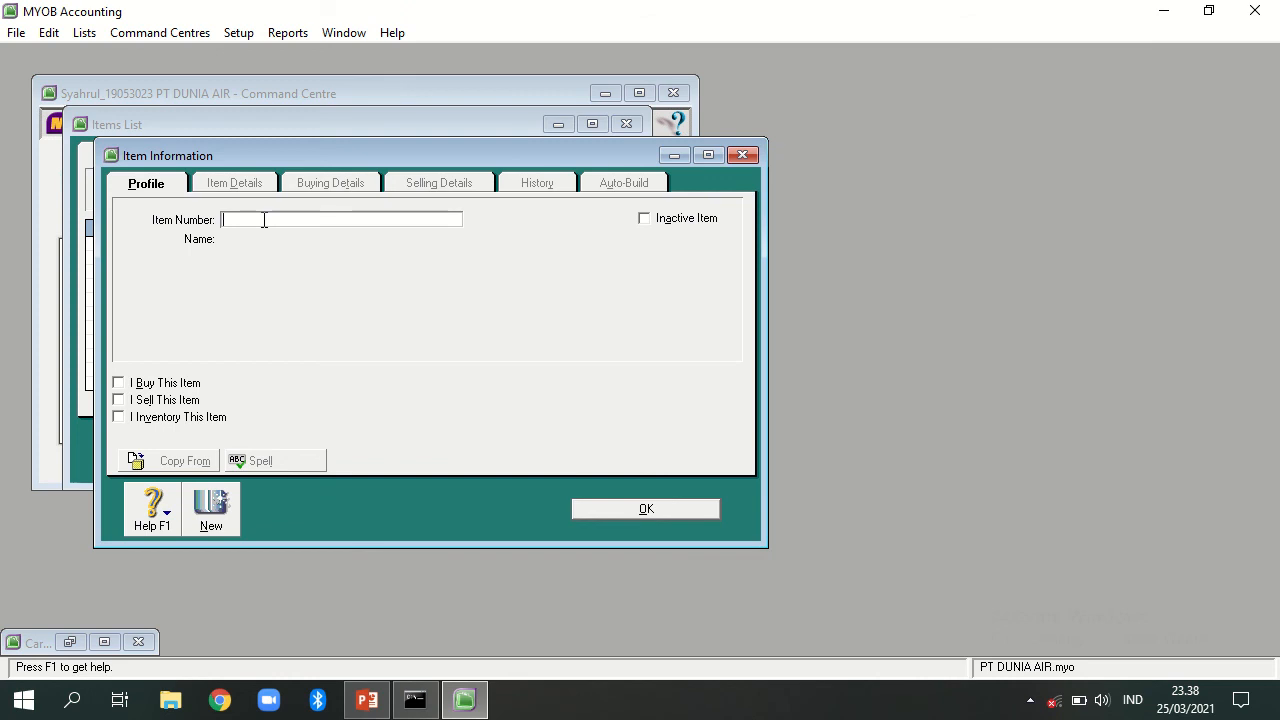
{"action": "type", "text": "A"}
{"action": "key", "text": "BackSpace"}
{"action": "type", "text": "Aq"}
{"action": "type", "text": "uat"}
{"action": "type", "text": "exW"}
{"action": "type", "text": "S 9"}
{"action": "type", "text": "817"}
{"action": "key", "text": "Tab"}
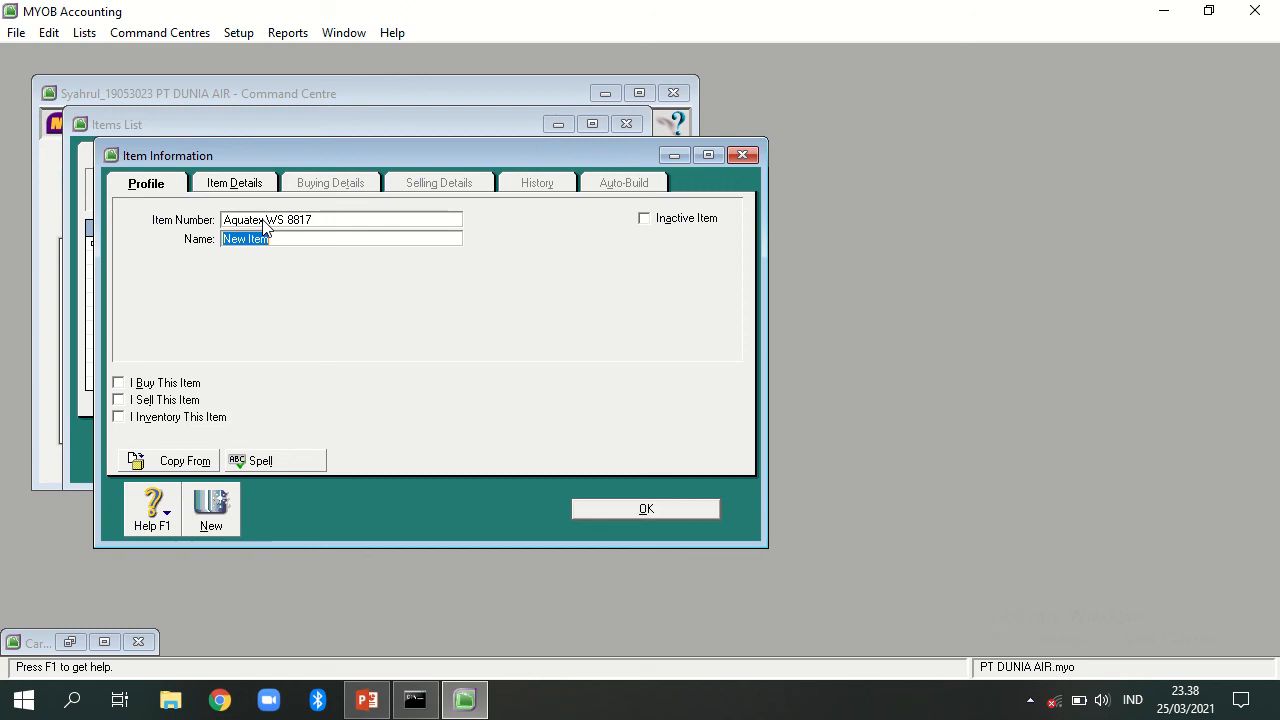
Name the new item Advance RO aquatex WS 8817
{"action": "type", "text": "A"}
{"action": "type", "text": "dnavce"}
{"action": "key", "text": "BackSpace"}
{"action": "key", "text": "BackSpace"}
{"action": "key", "text": "BackSpace"}
{"action": "key", "text": "BackSpace"}
{"action": "key", "text": "BackSpace"}
{"action": "type", "text": "vance RO "}
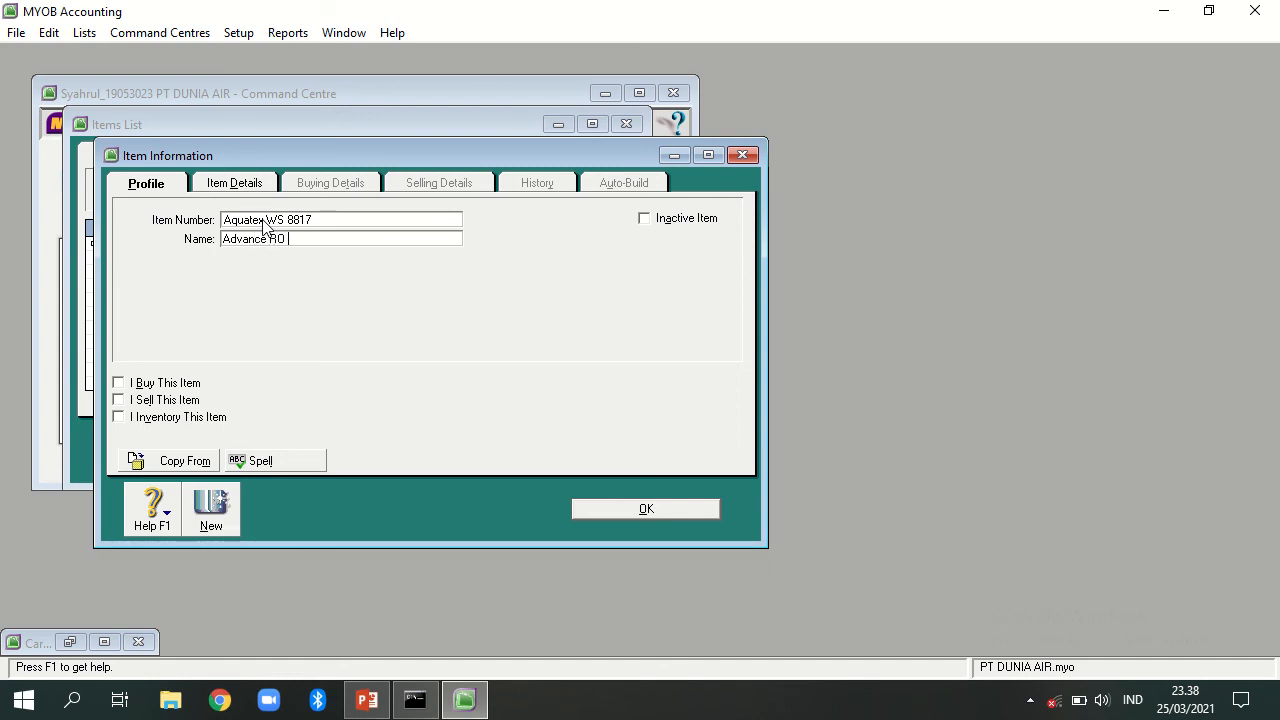
{"action": "type", "text": "aquatex WS 8817"}
{"action": "key", "text": "Tab"}
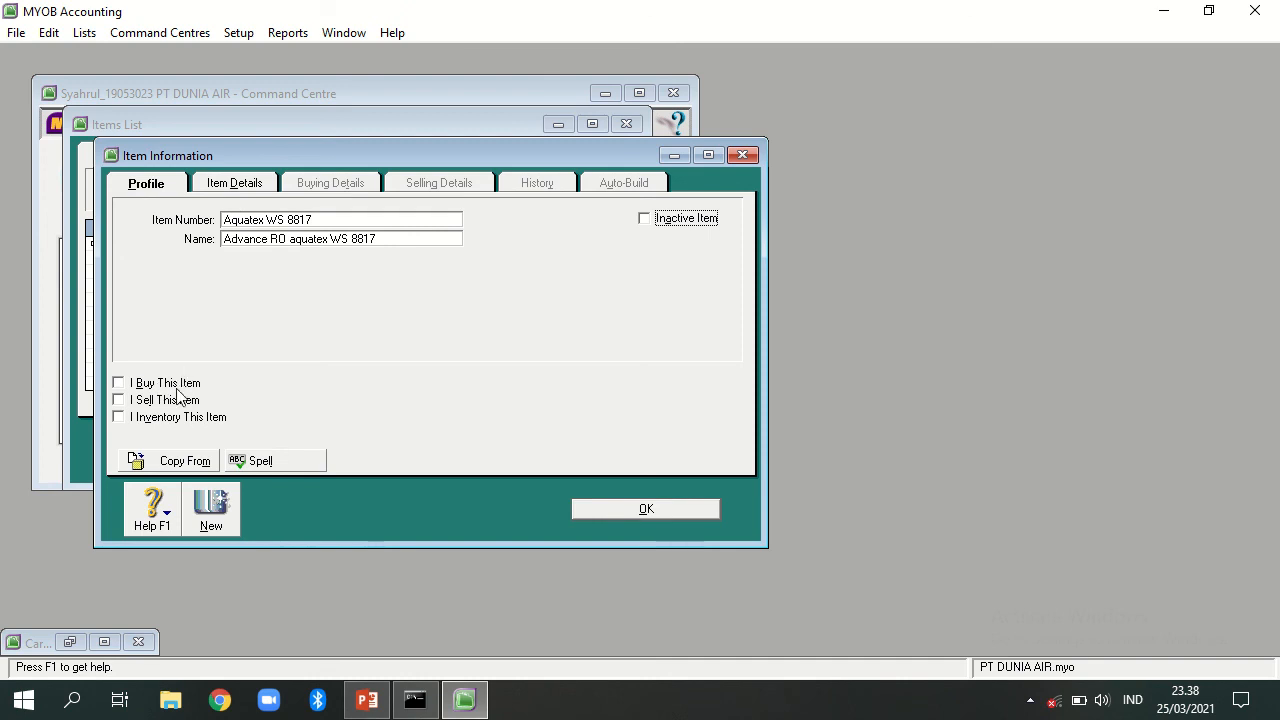
Mark the Aquatex WS 8817 item as bought, sold and inventoried
{"action": "left_click", "coordinate": [119, 386]}
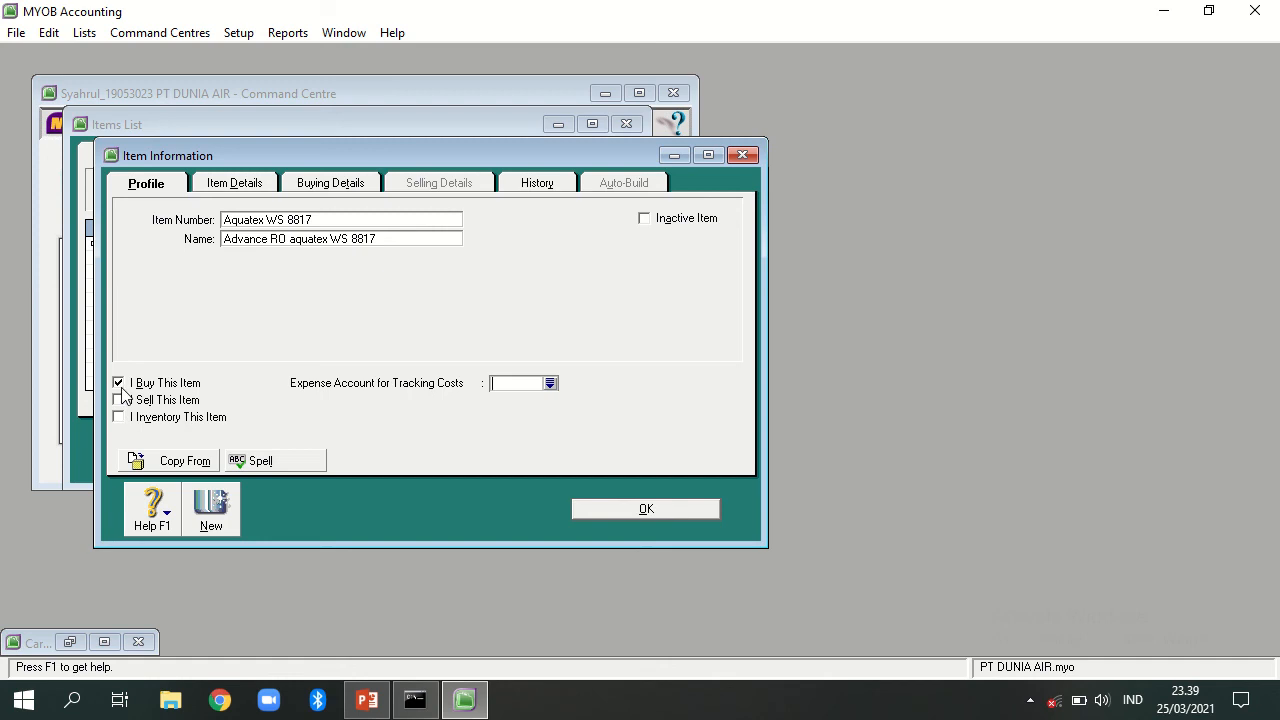
{"action": "left_click", "coordinate": [119, 401]}
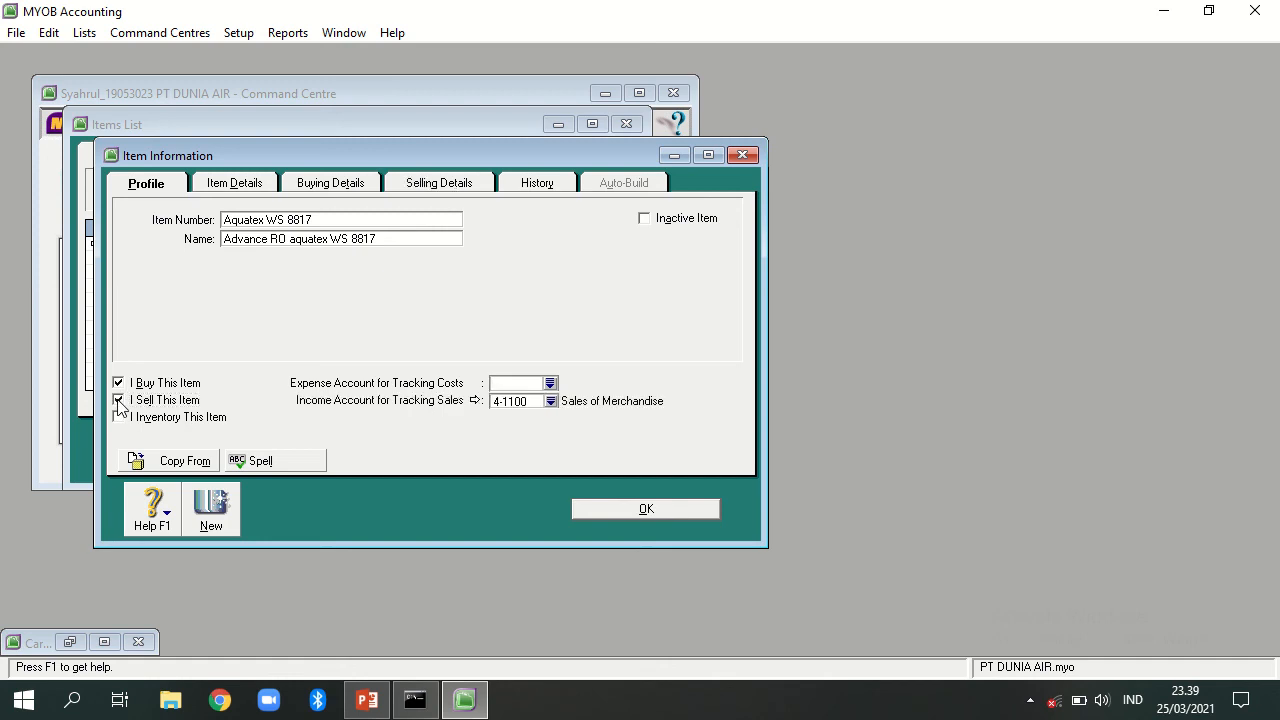
{"action": "left_click", "coordinate": [119, 419]}
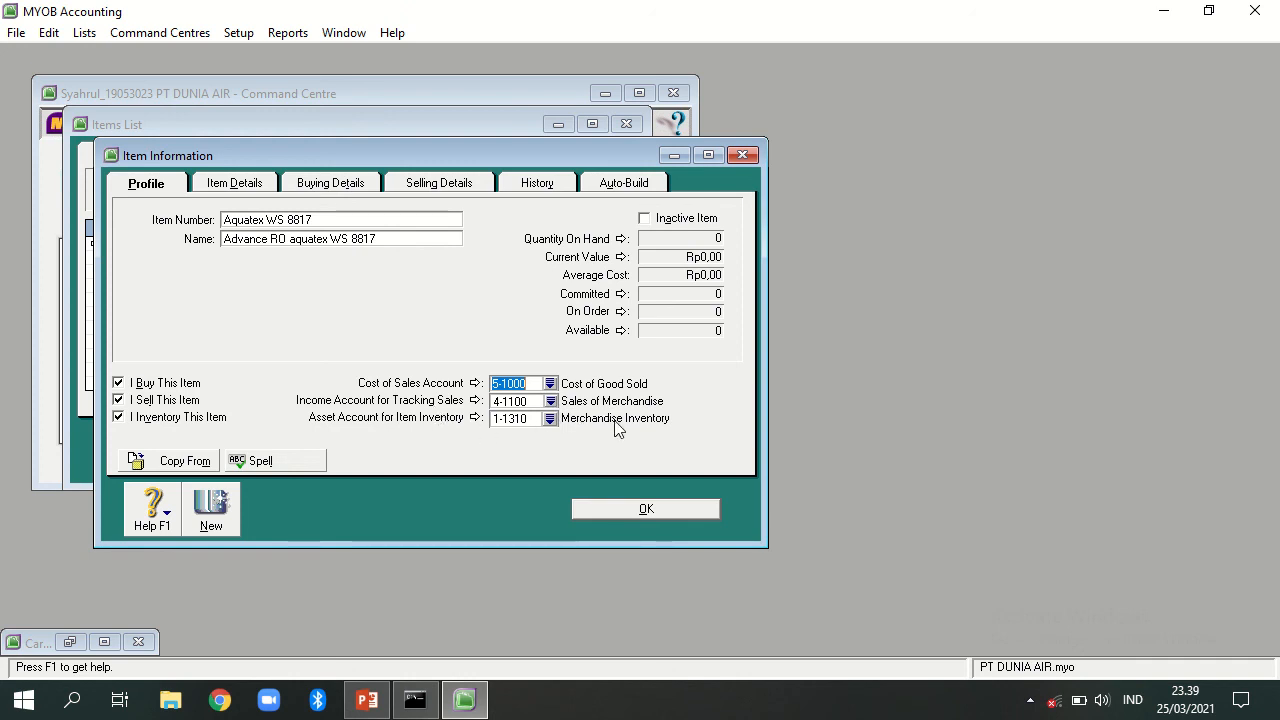
Review the item and buying details of Aquatex WS 8817 and set its base selling price to Rp7.200.000
{"action": "left_click", "coordinate": [265, 187]}
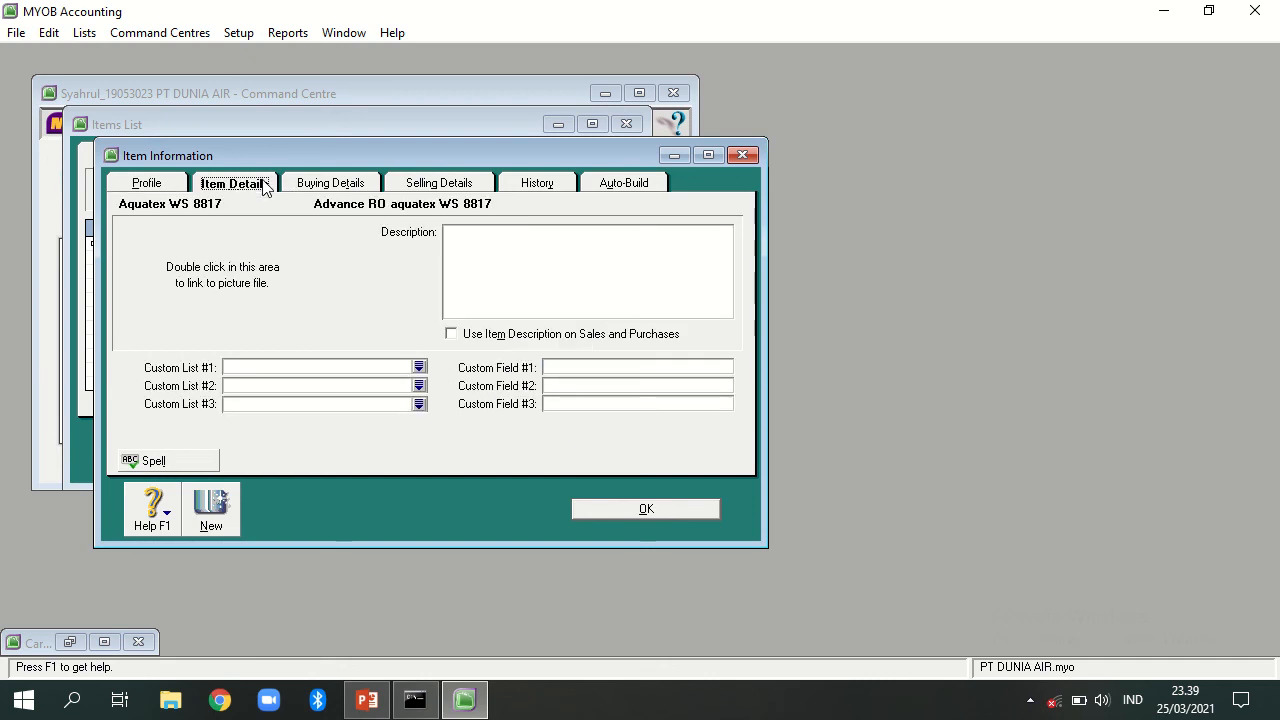
{"action": "left_click", "coordinate": [316, 186]}
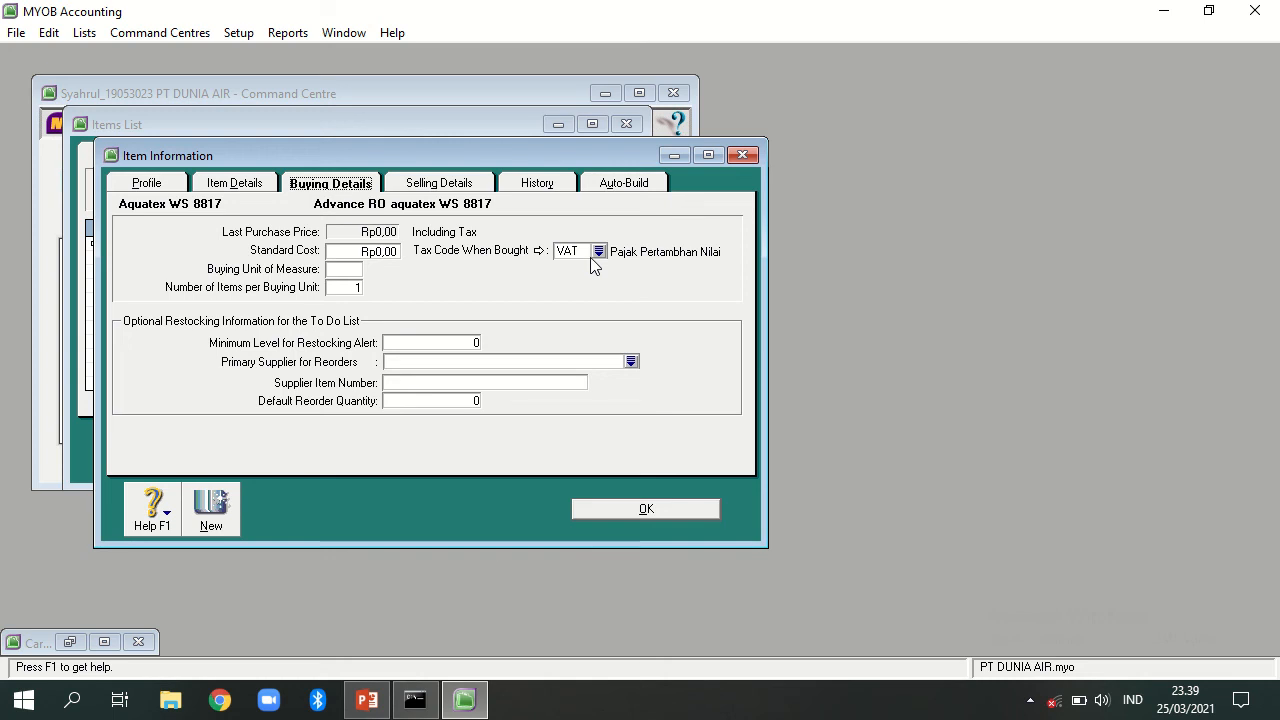
{"action": "left_click", "coordinate": [434, 186]}
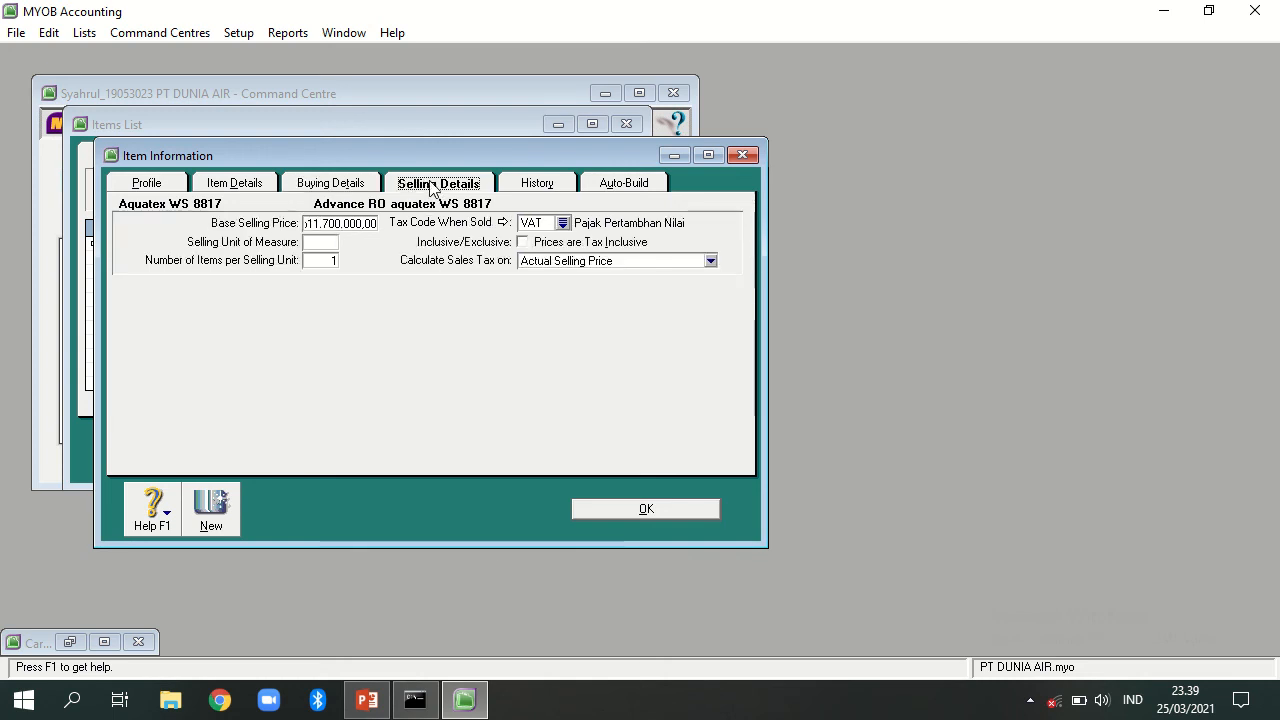
{"action": "left_click", "coordinate": [348, 226]}
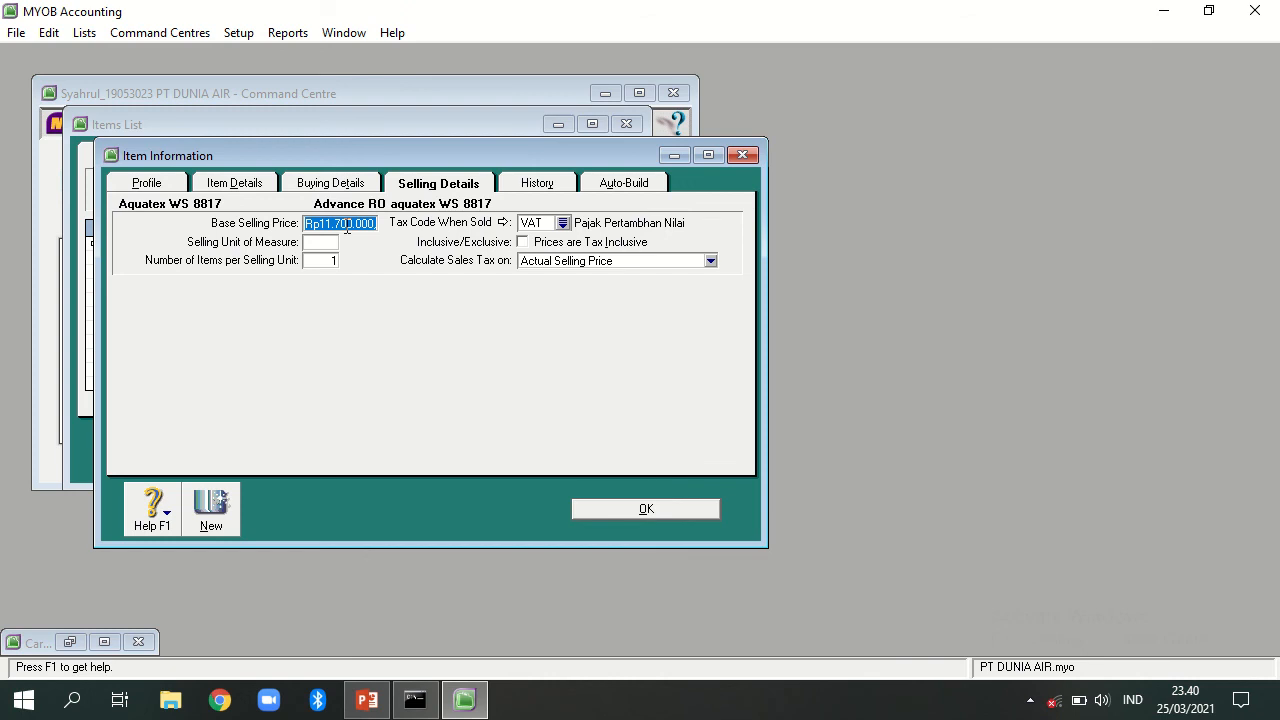
{"action": "key", "text": "BackSpace"}
{"action": "type", "text": "7200000"}
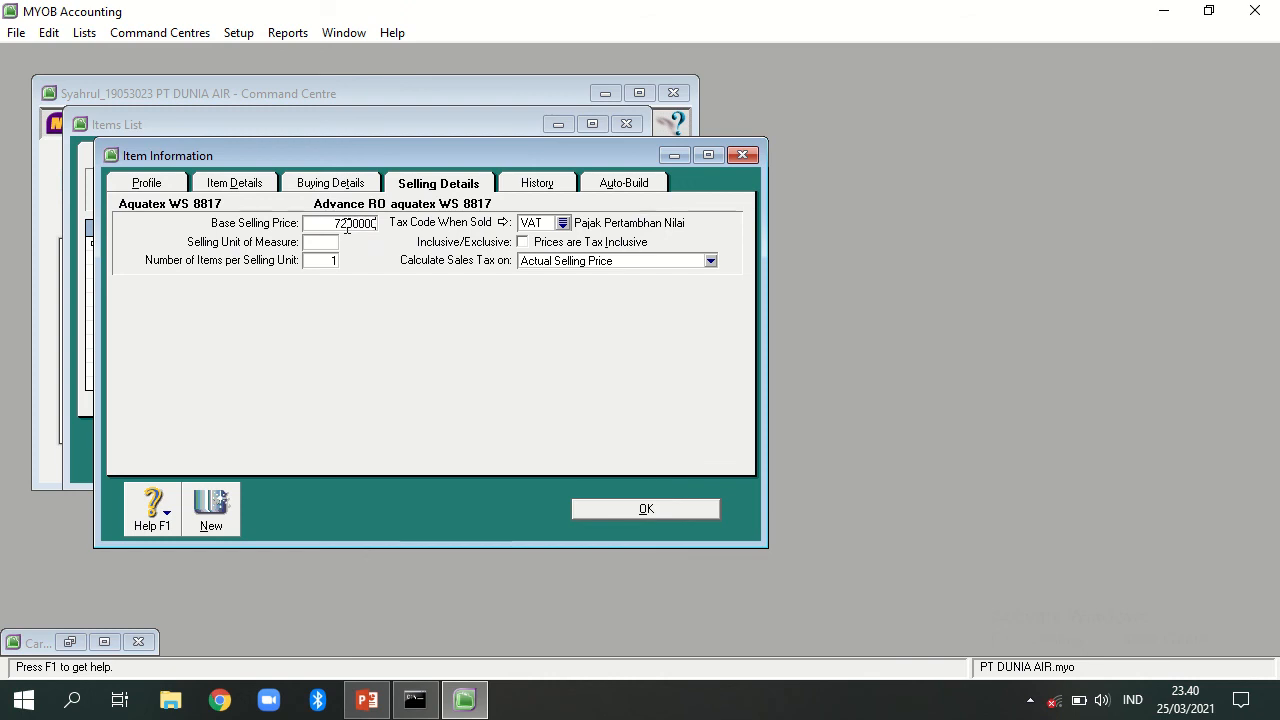
{"action": "key", "text": "Tab"}
{"action": "key", "text": "Tab"}
{"action": "key", "text": "Tab"}
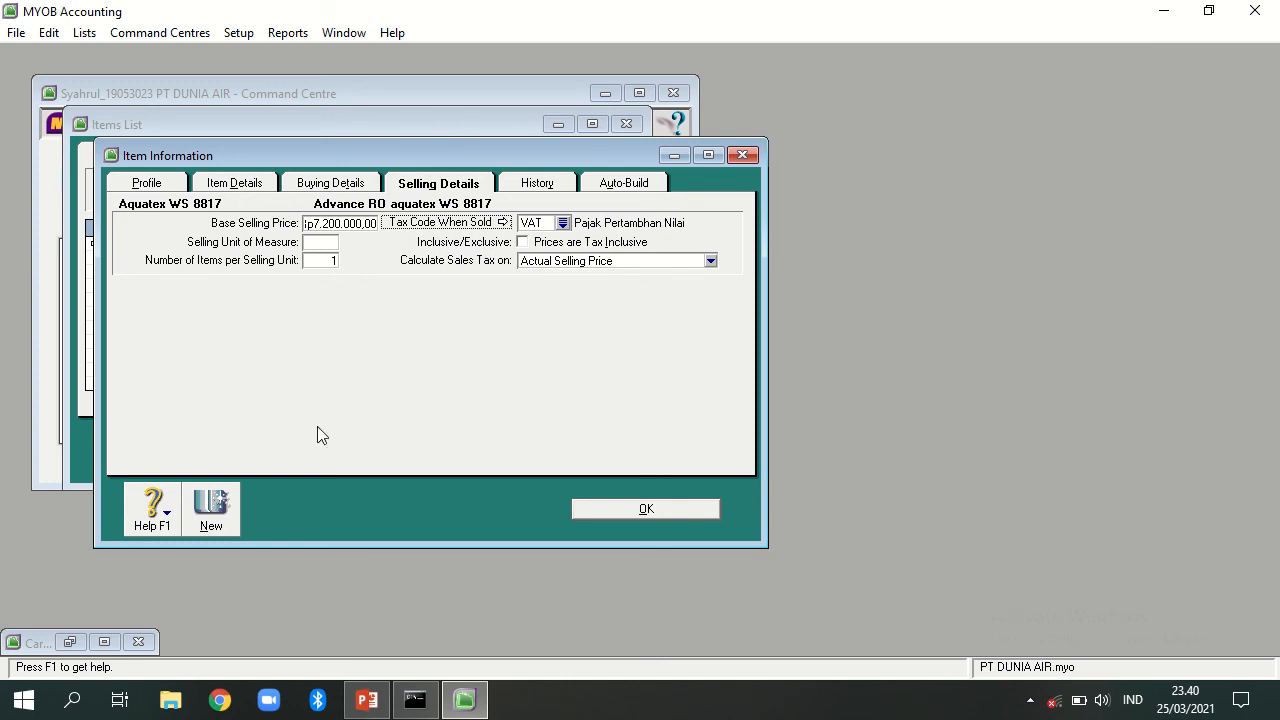
Start another item with the number Nurisu WS 8805 and name it Advance RO Nurisu WS 8805
{"action": "left_click", "coordinate": [211, 517]}
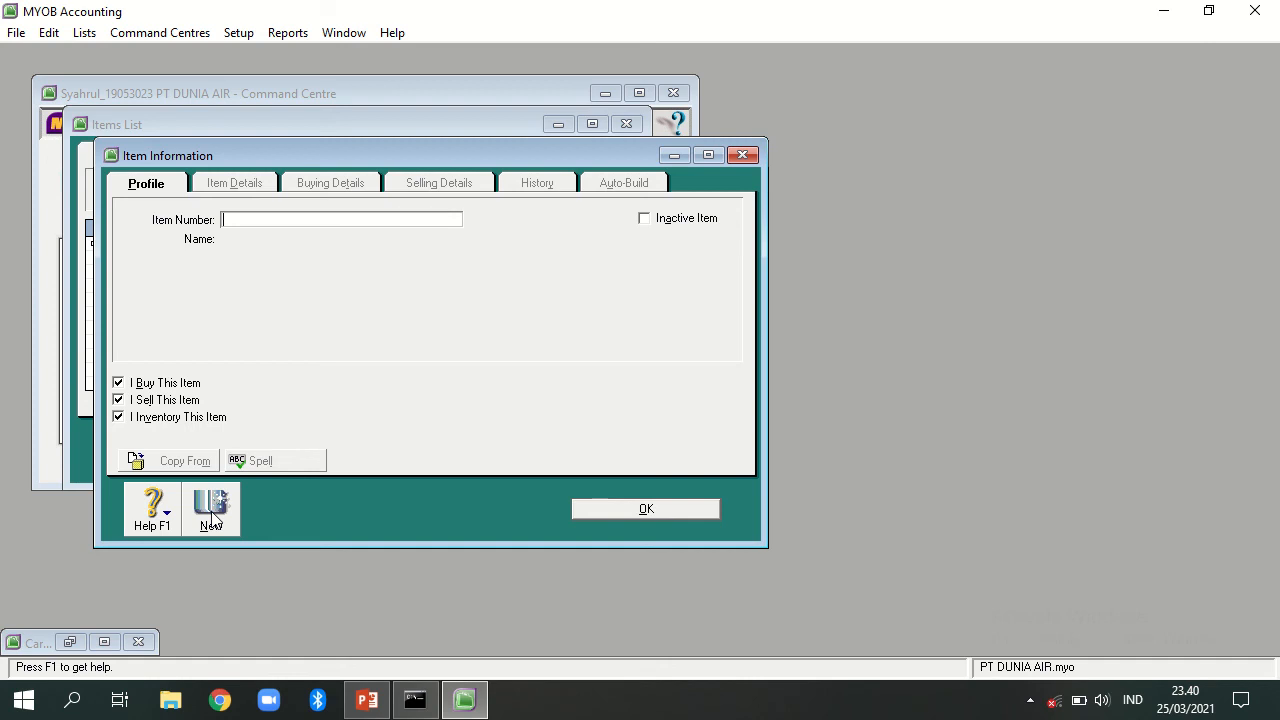
{"action": "type", "text": "Nurisu WS 8805"}
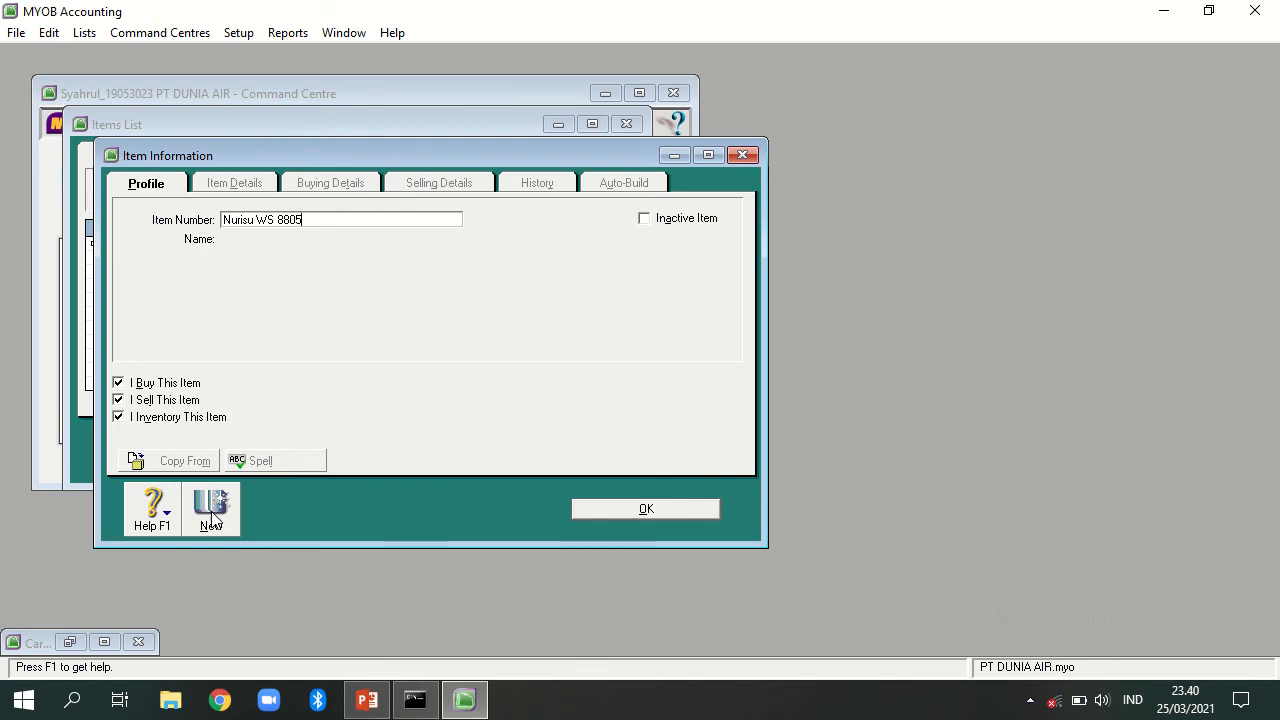
{"action": "key", "text": "Tab"}
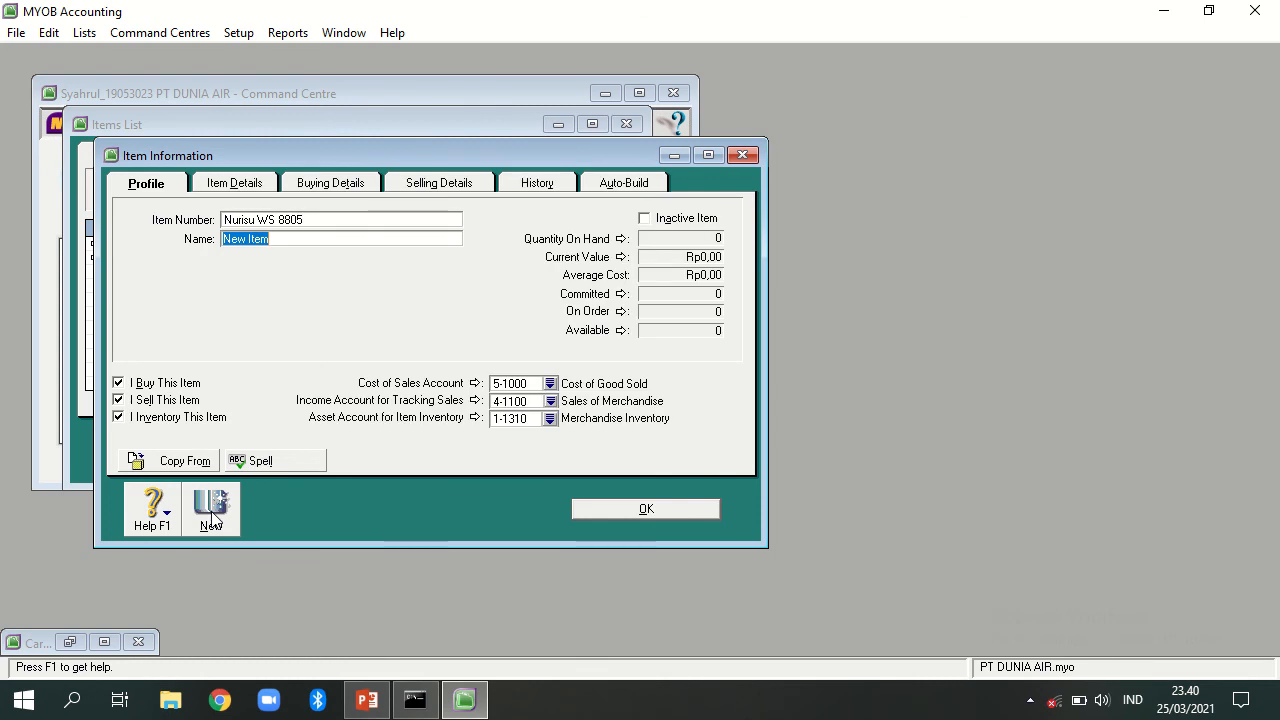
{"action": "type", "text": "Ad"}
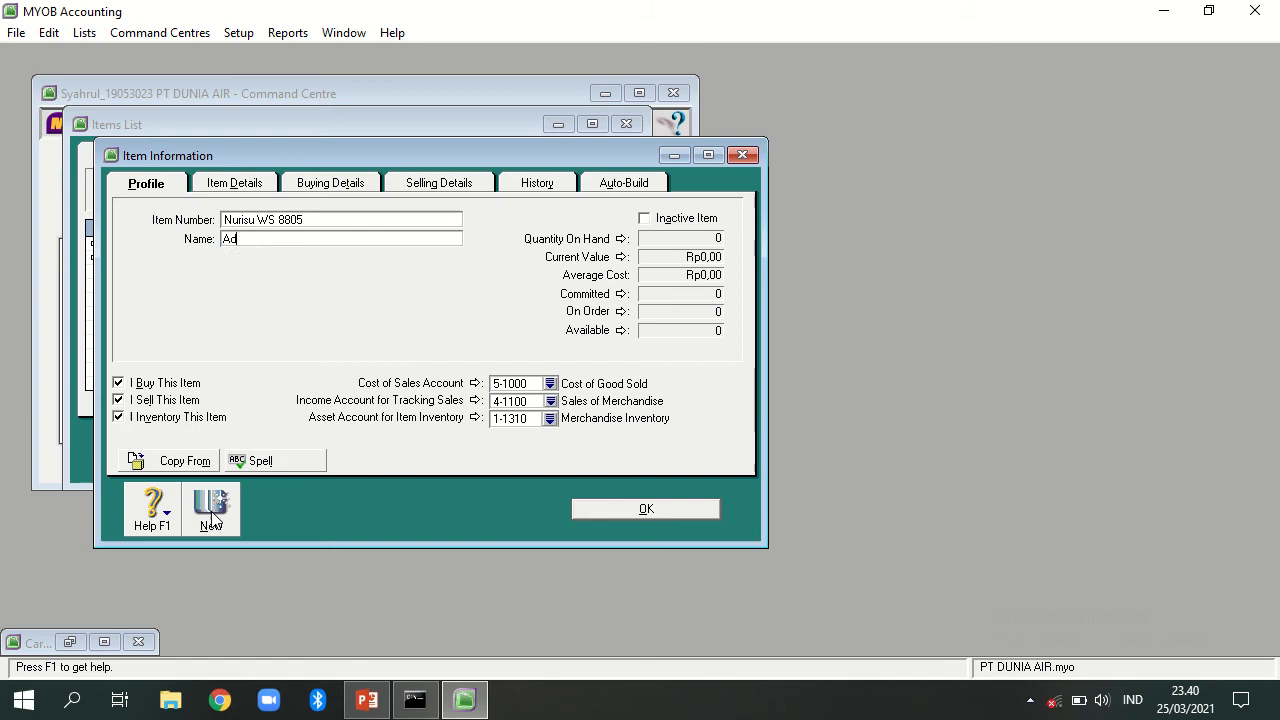
{"action": "type", "text": "vance RO"}
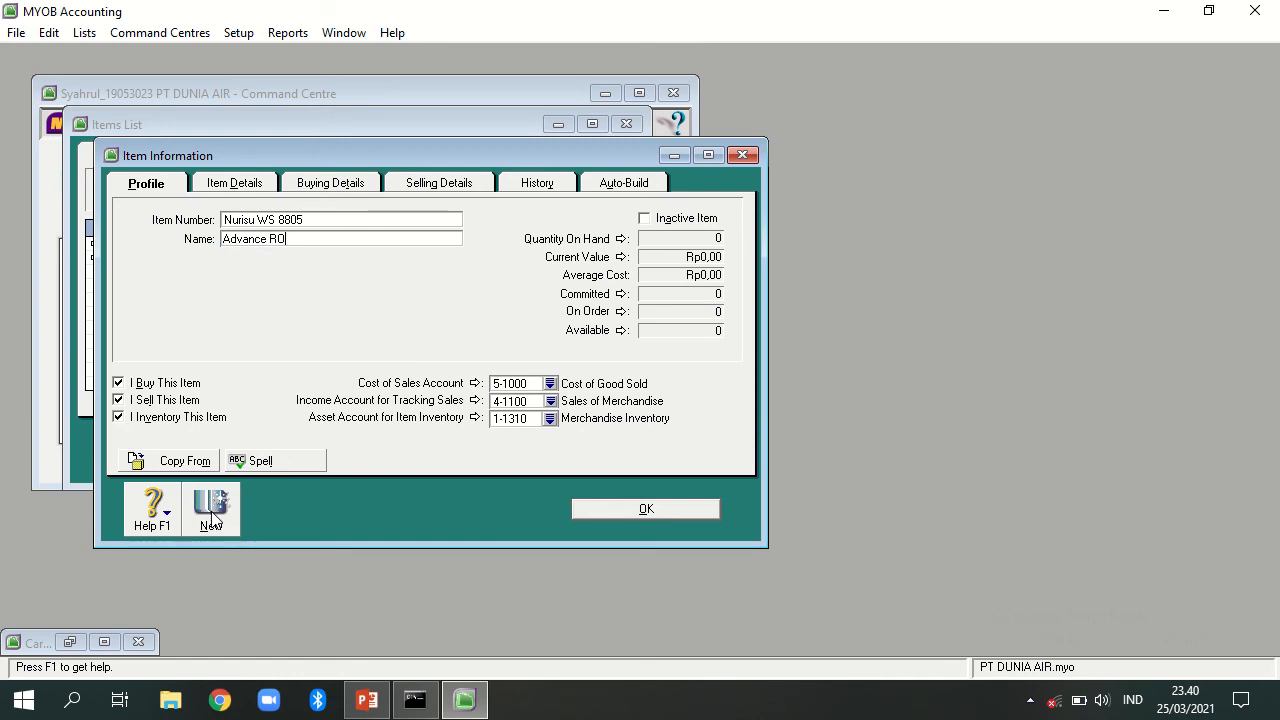
{"action": "type", "text": " Nurisu "}
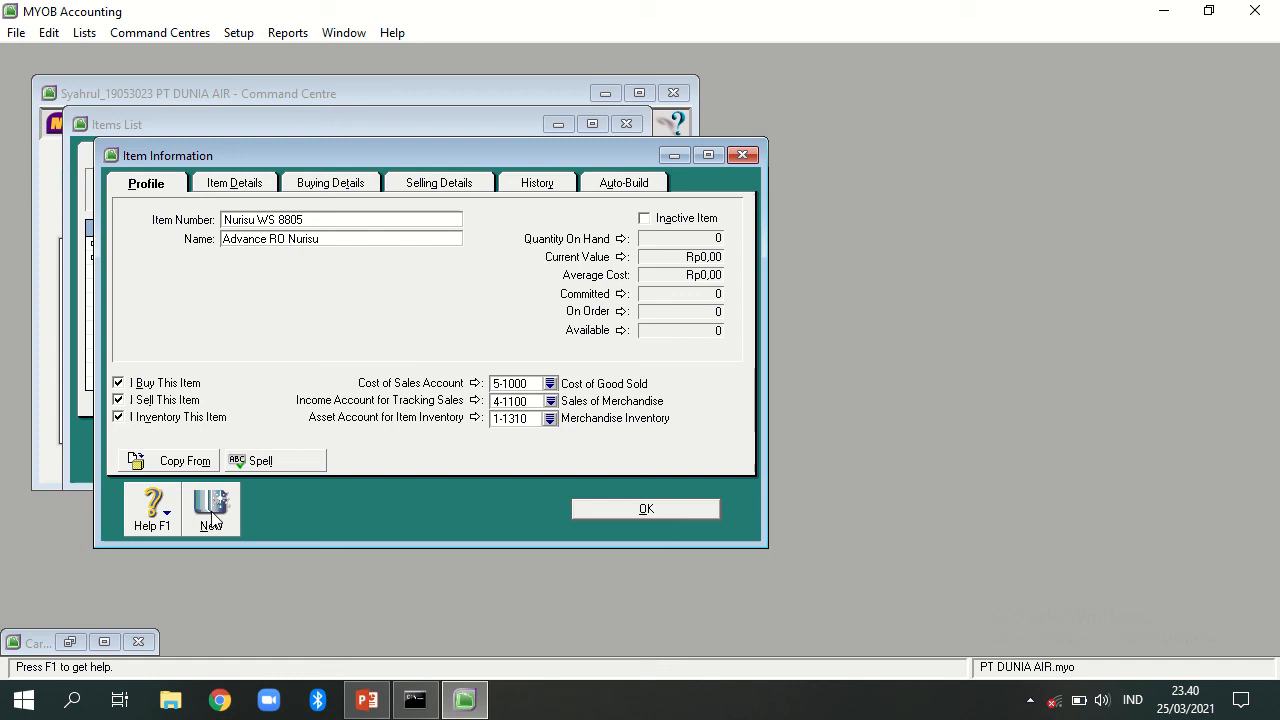
{"action": "type", "text": "WS 8805"}
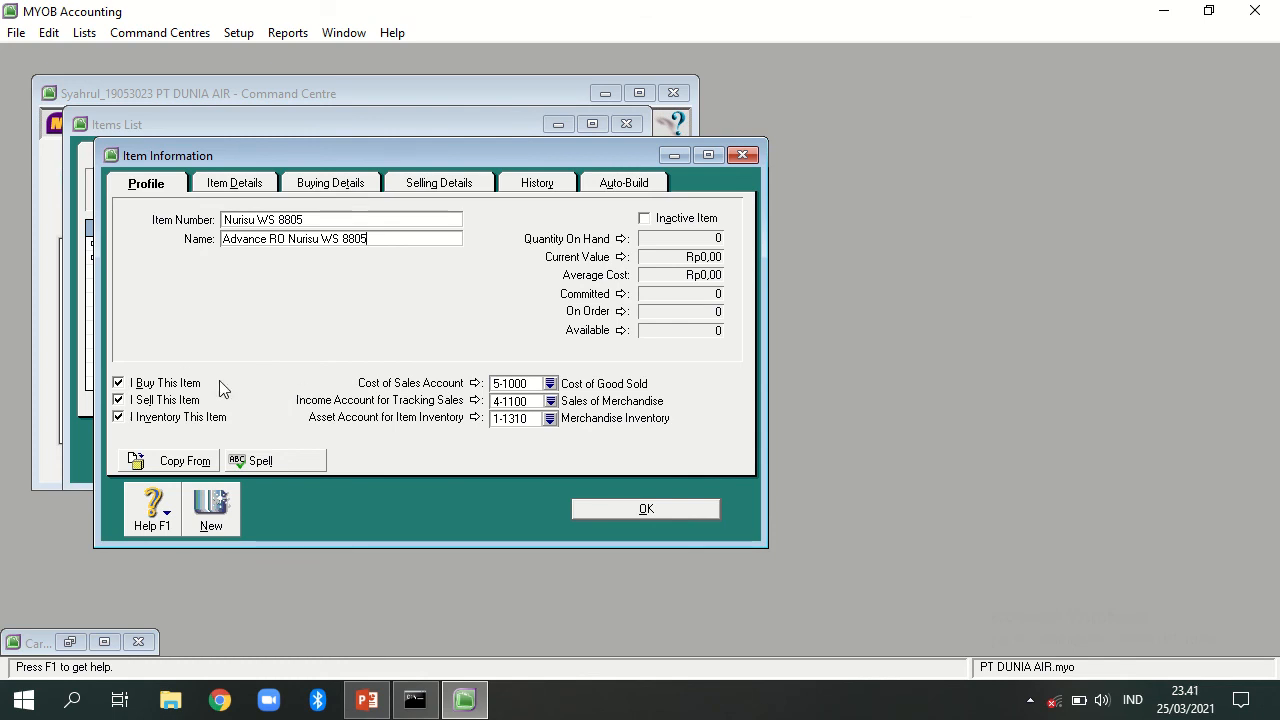
Check the buying details of Nurisu WS 8805 and set its base selling price to Rp11.700.000
{"action": "left_click", "coordinate": [330, 184]}
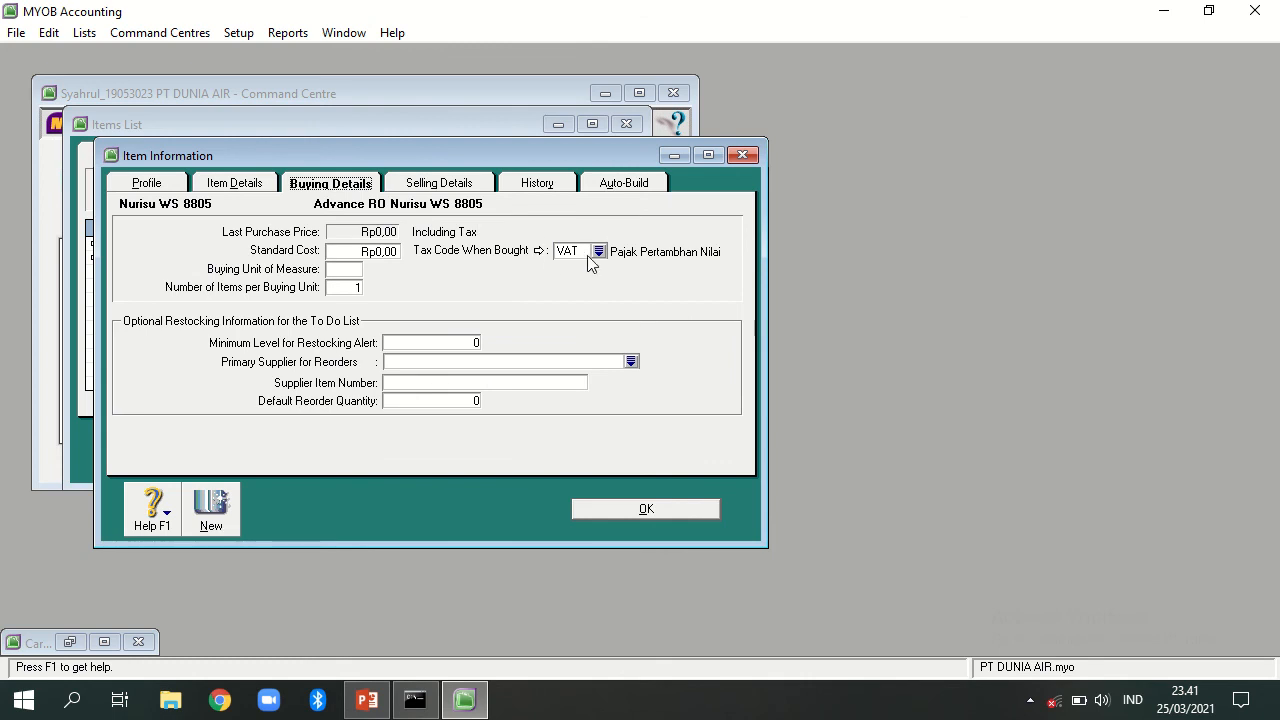
{"action": "left_click", "coordinate": [465, 198]}
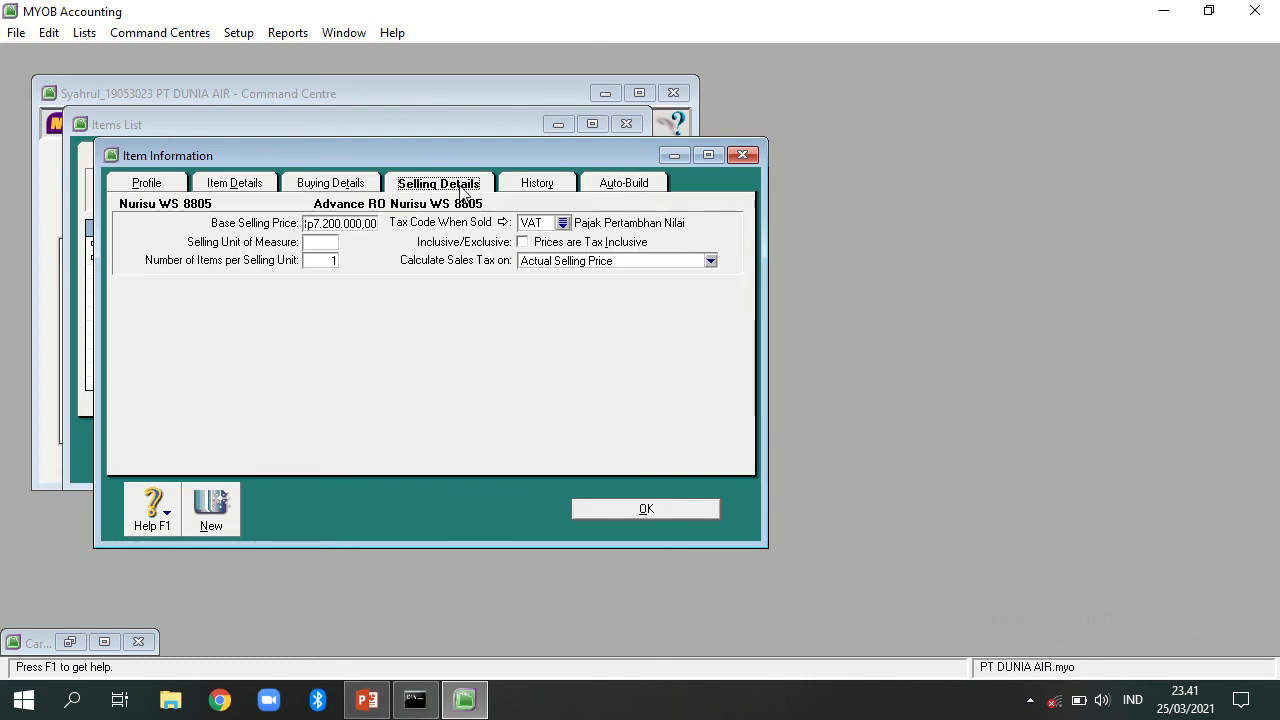
{"action": "left_click", "coordinate": [351, 226]}
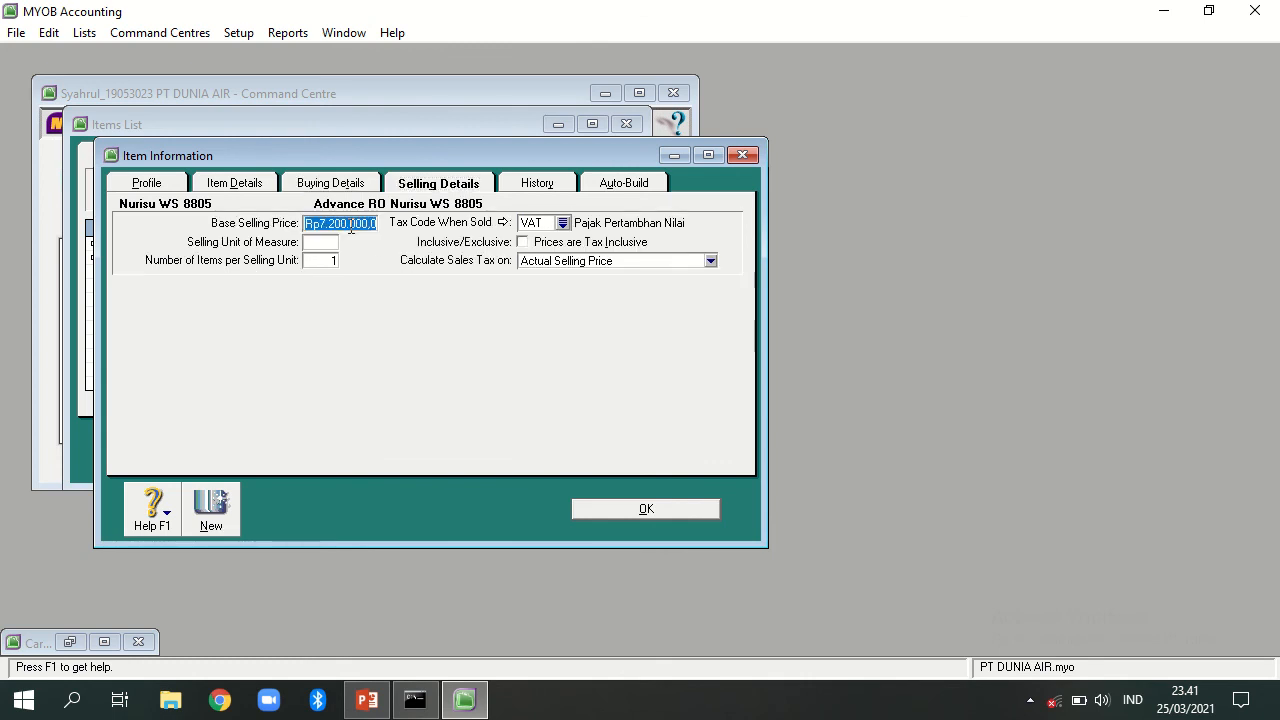
{"action": "type", "text": "1"}
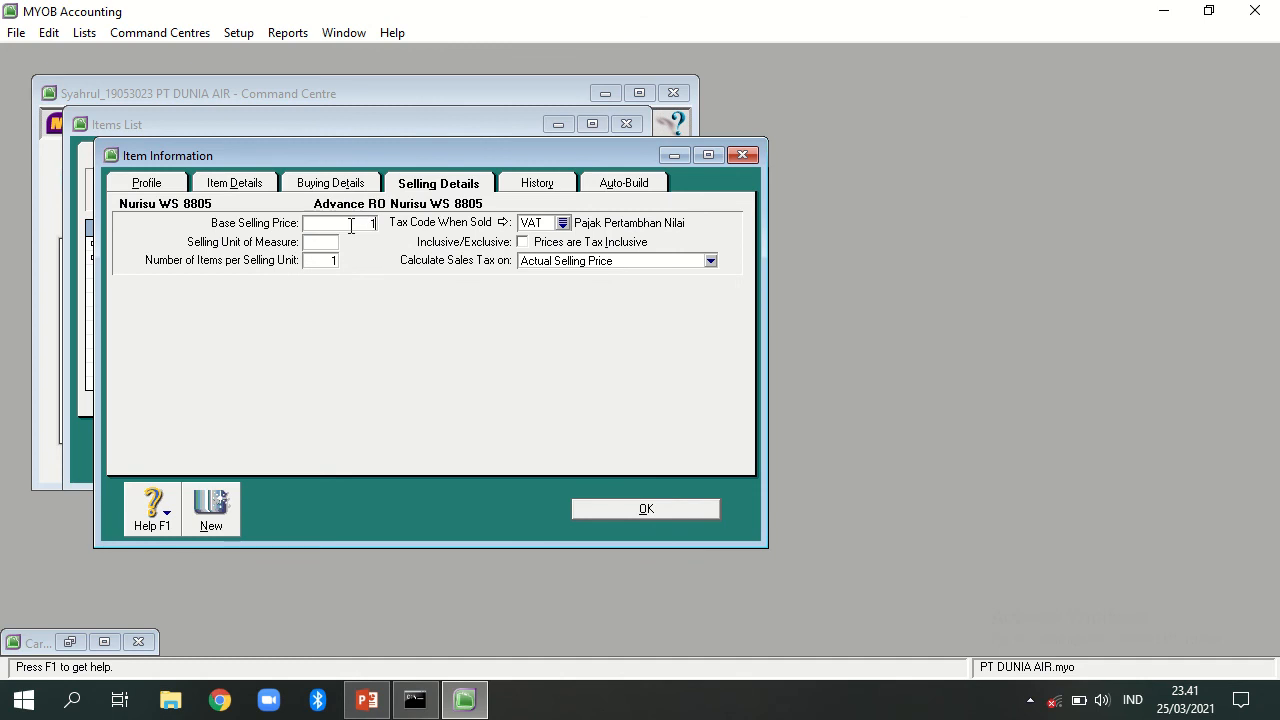
{"action": "type", "text": "1.700.000"}
{"action": "key", "text": "Tab"}
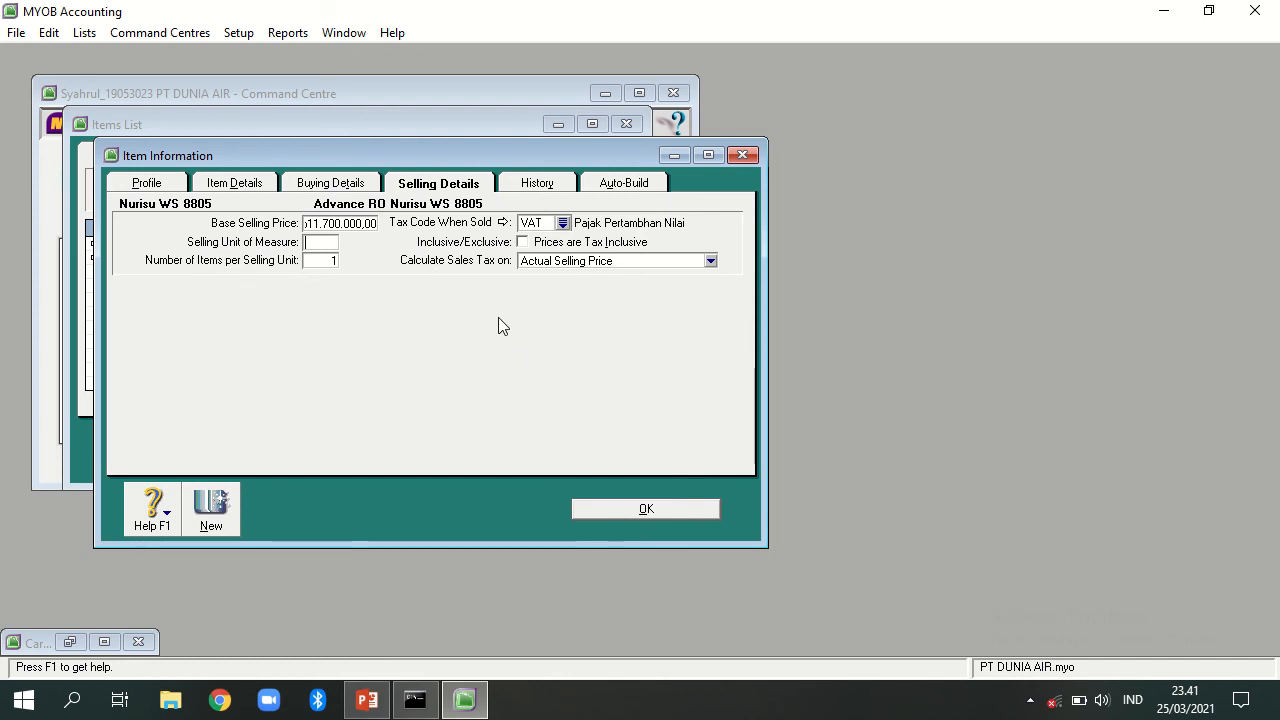
Start another inventory item with the item number Kensigma1
{"action": "left_click", "coordinate": [214, 512]}
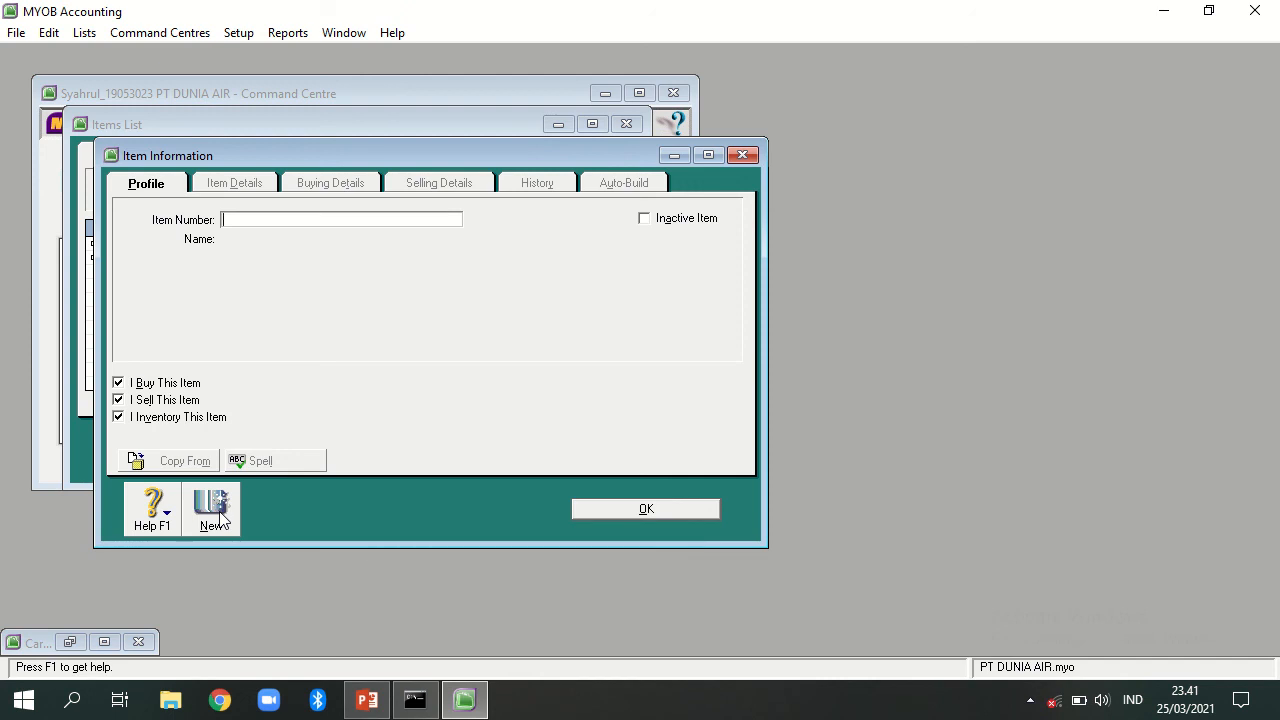
{"action": "type", "text": "Kensigma1"}
{"action": "key", "text": "Tab"}
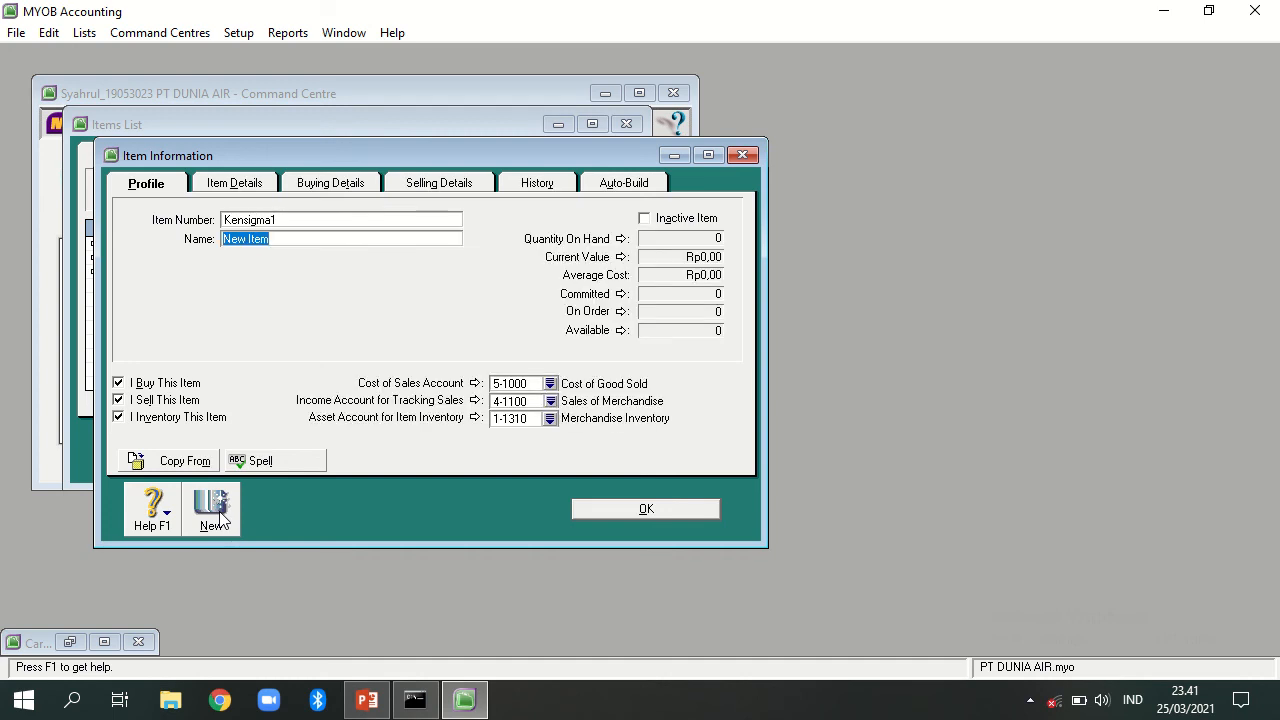
Name the Kensigma1 item Elken Bio Pure Ken Sigma 1
{"action": "type", "text": "Elken Bio Pure "}
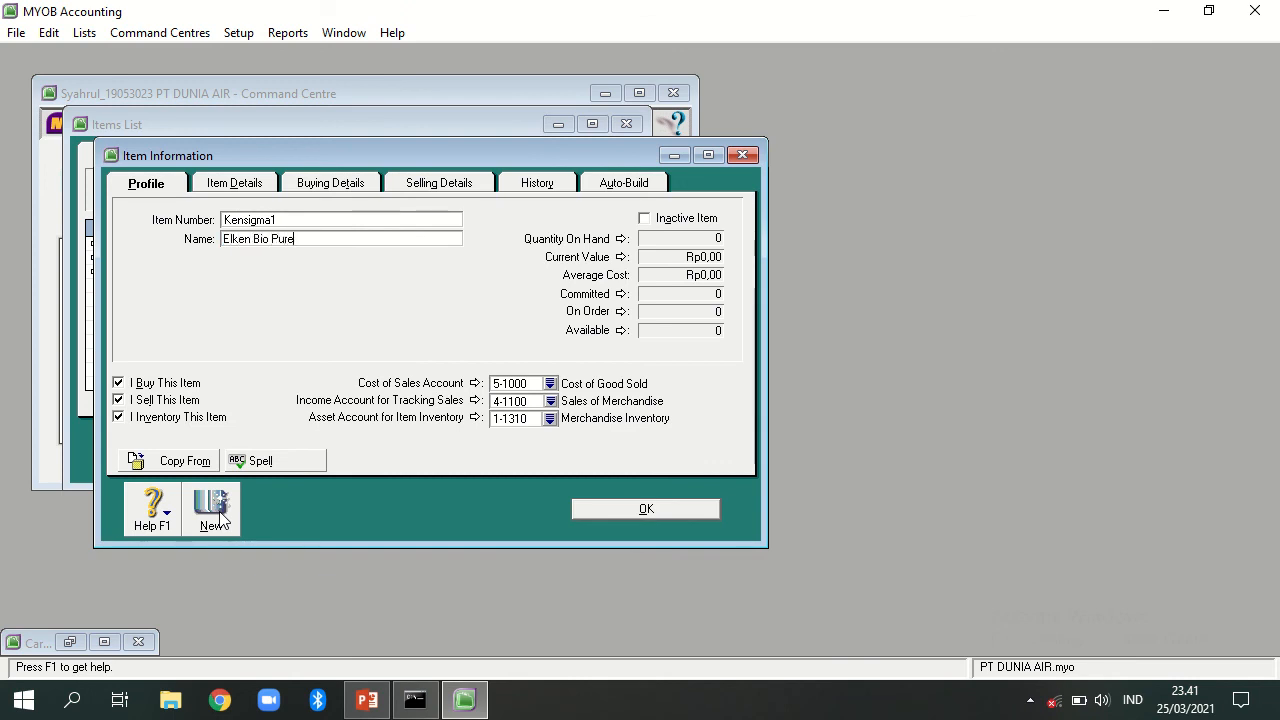
{"action": "type", "text": "Ken"}
{"action": "type", "text": " s="}
{"action": "key", "text": "BackSpace"}
{"action": "type", "text": "lGMA"}
{"action": "key", "text": "BackSpace"}
{"action": "key", "text": "BackSpace"}
{"action": "key", "text": "BackSpace"}
{"action": "key", "text": "BackSpace"}
{"action": "type", "text": "Sigma 1"}
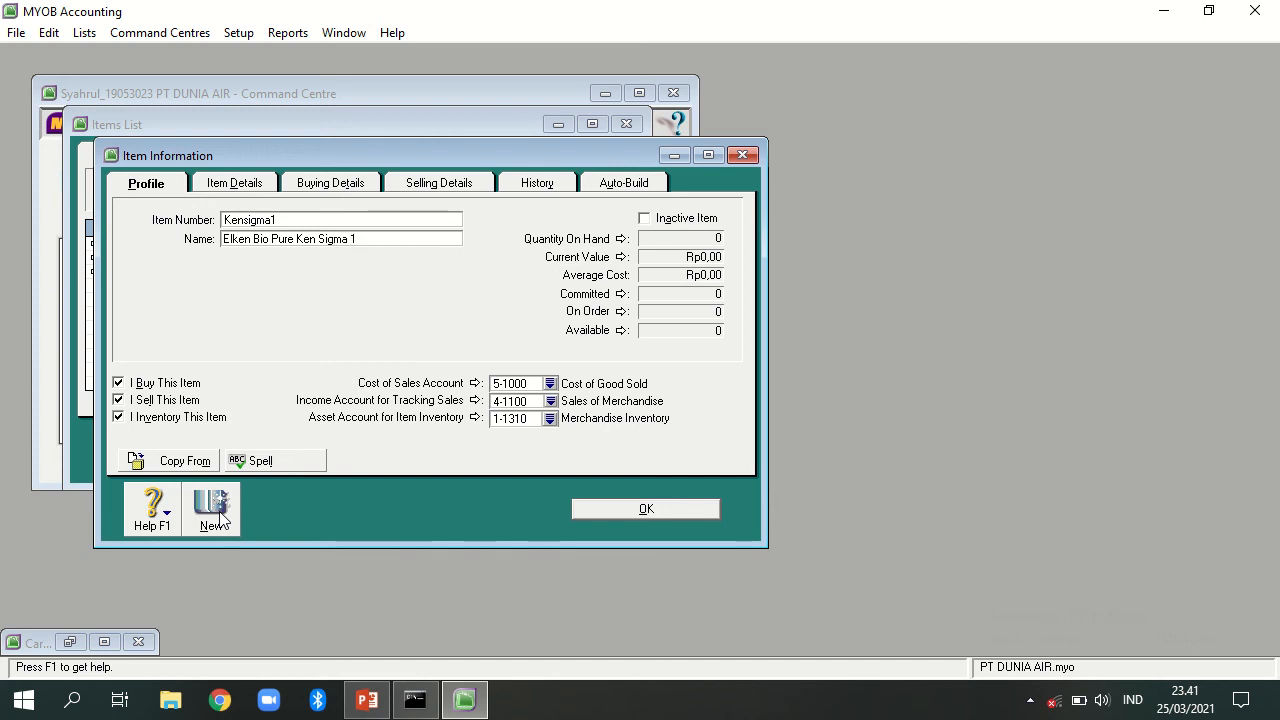
{"action": "key", "text": "Tab"}
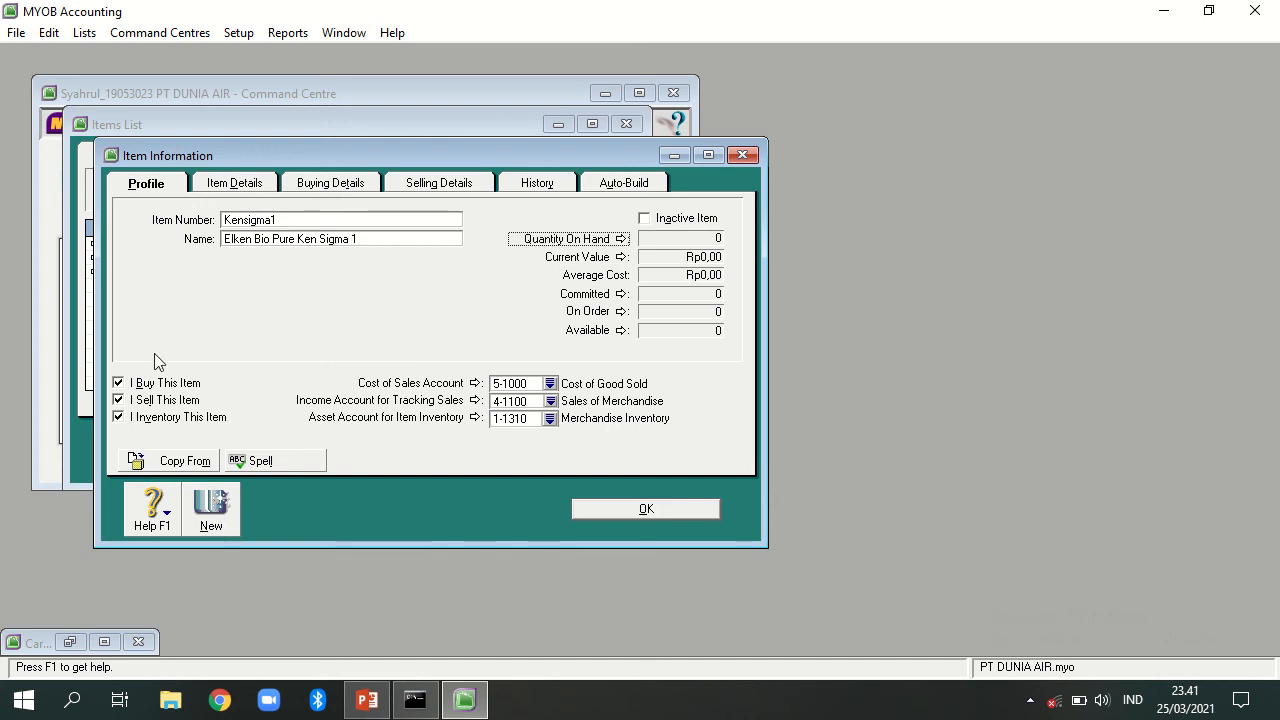
Check the buying details of Kensigma1 and set its base selling price to Rp8.200.000
{"action": "left_click", "coordinate": [322, 184]}
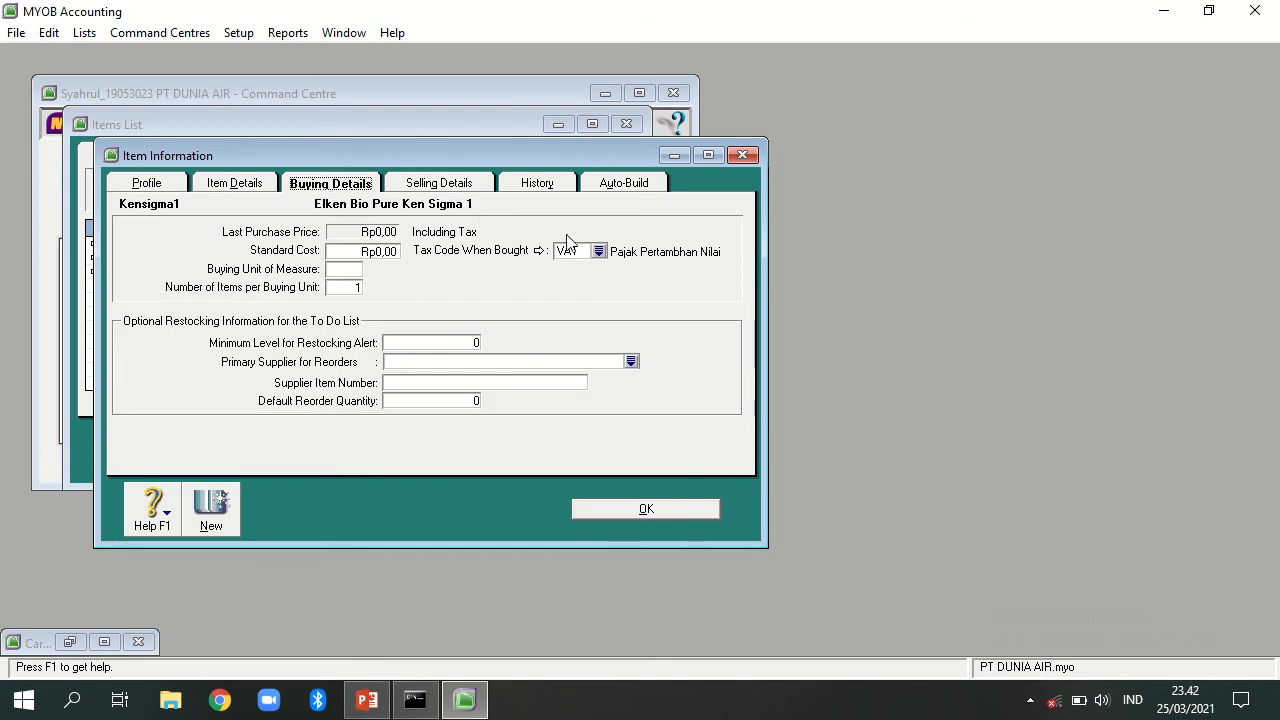
{"action": "left_click", "coordinate": [455, 190]}
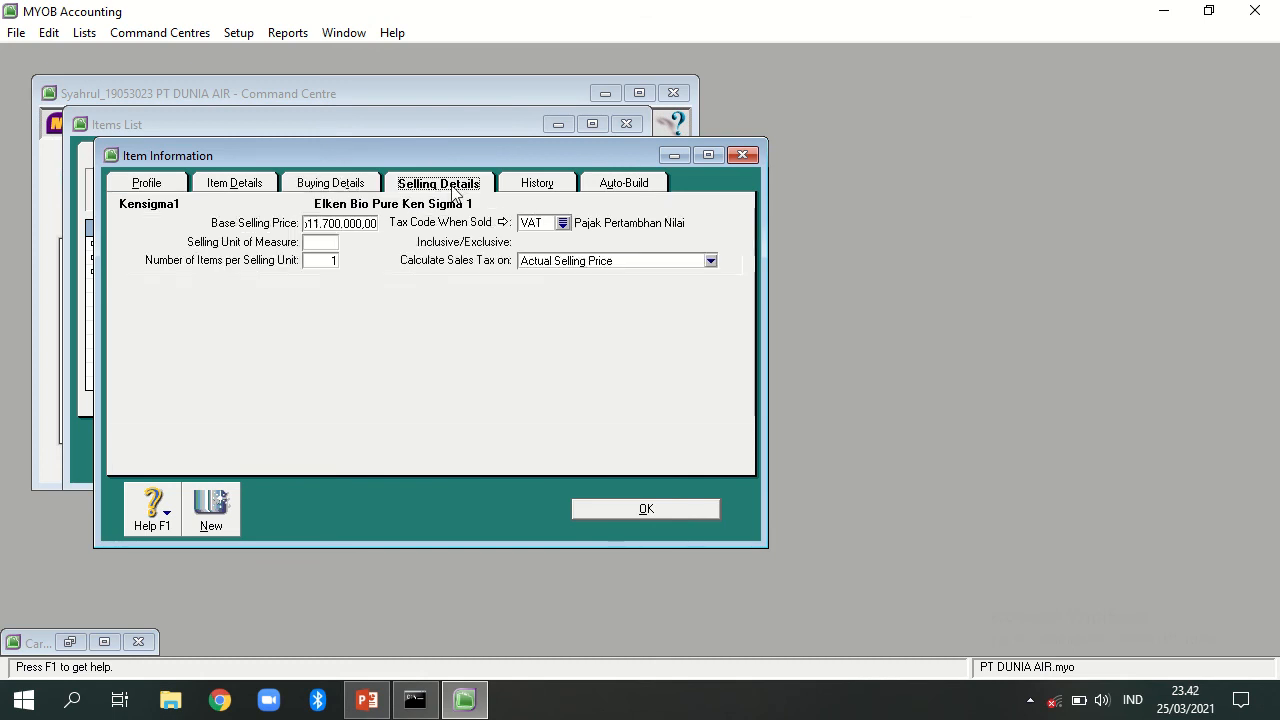
{"action": "left_click", "coordinate": [367, 222]}
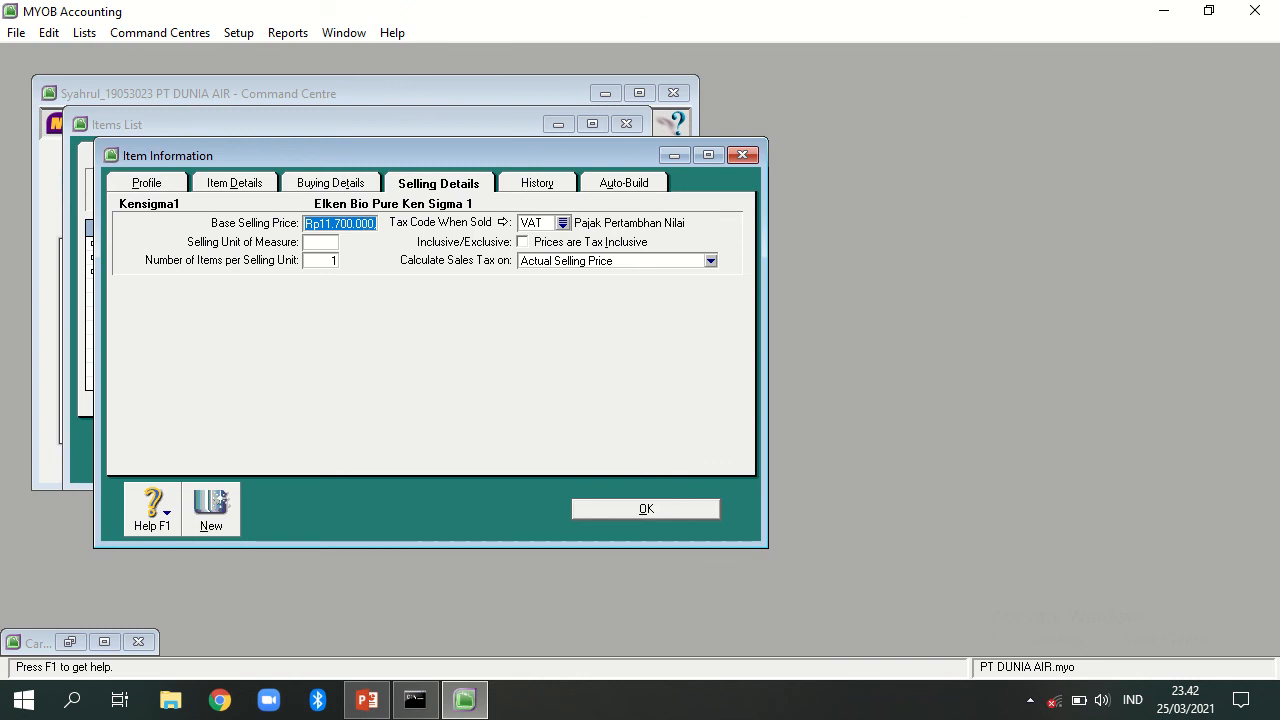
{"action": "type", "text": "8200000"}
{"action": "key", "text": "Tab"}
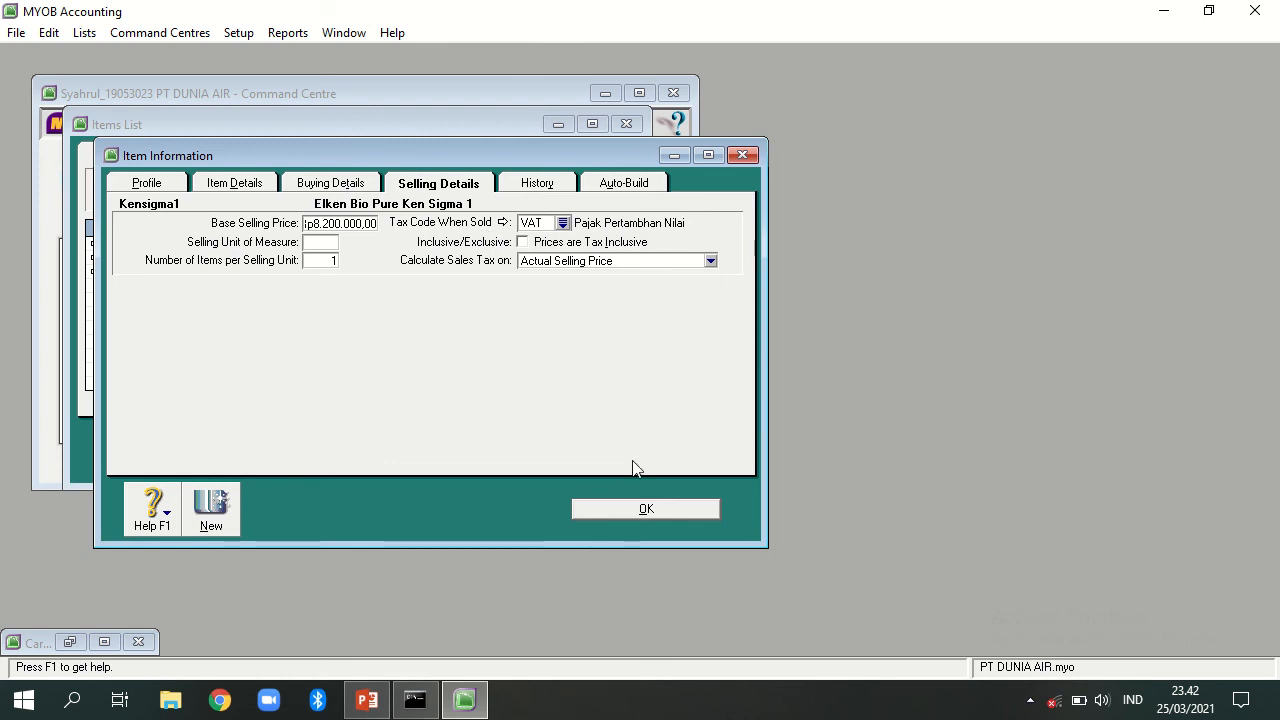
Start another item with the number Kensigma2 and name it Elken Bio Pure Ken Sigma 2
{"action": "left_click", "coordinate": [221, 506]}
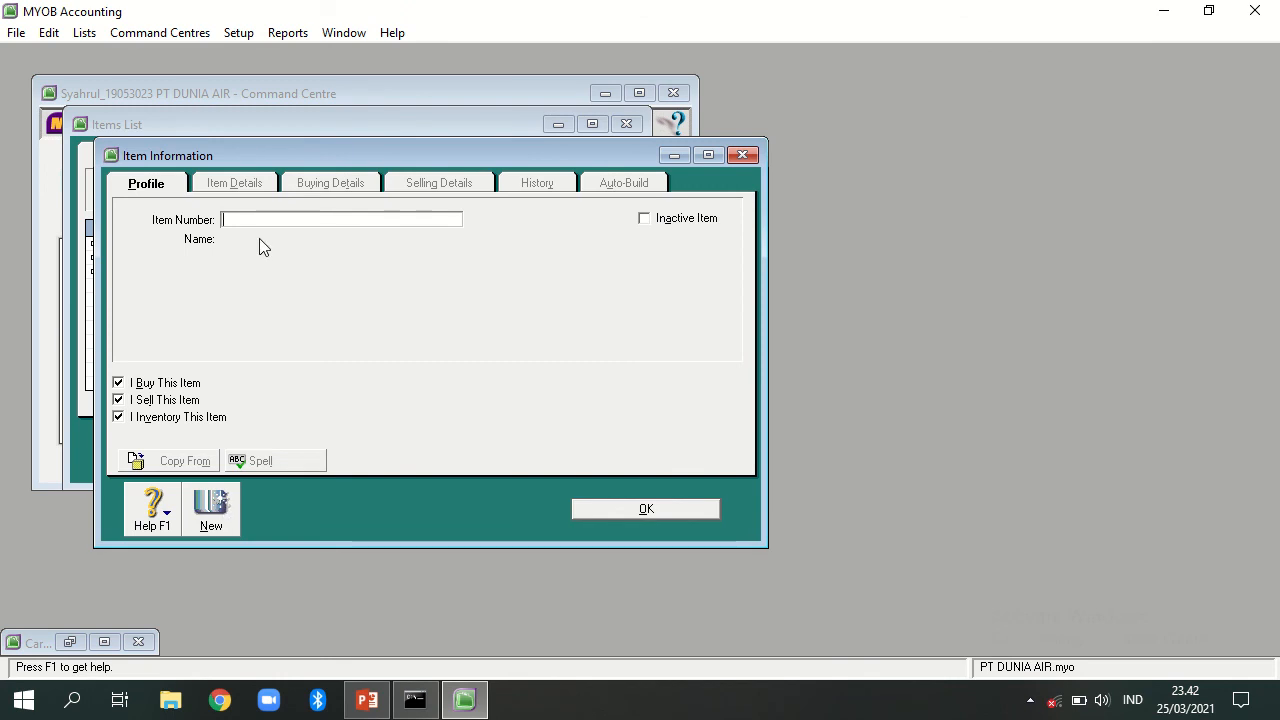
{"action": "type", "text": "Kensigma2"}
{"action": "key", "text": "Tab"}
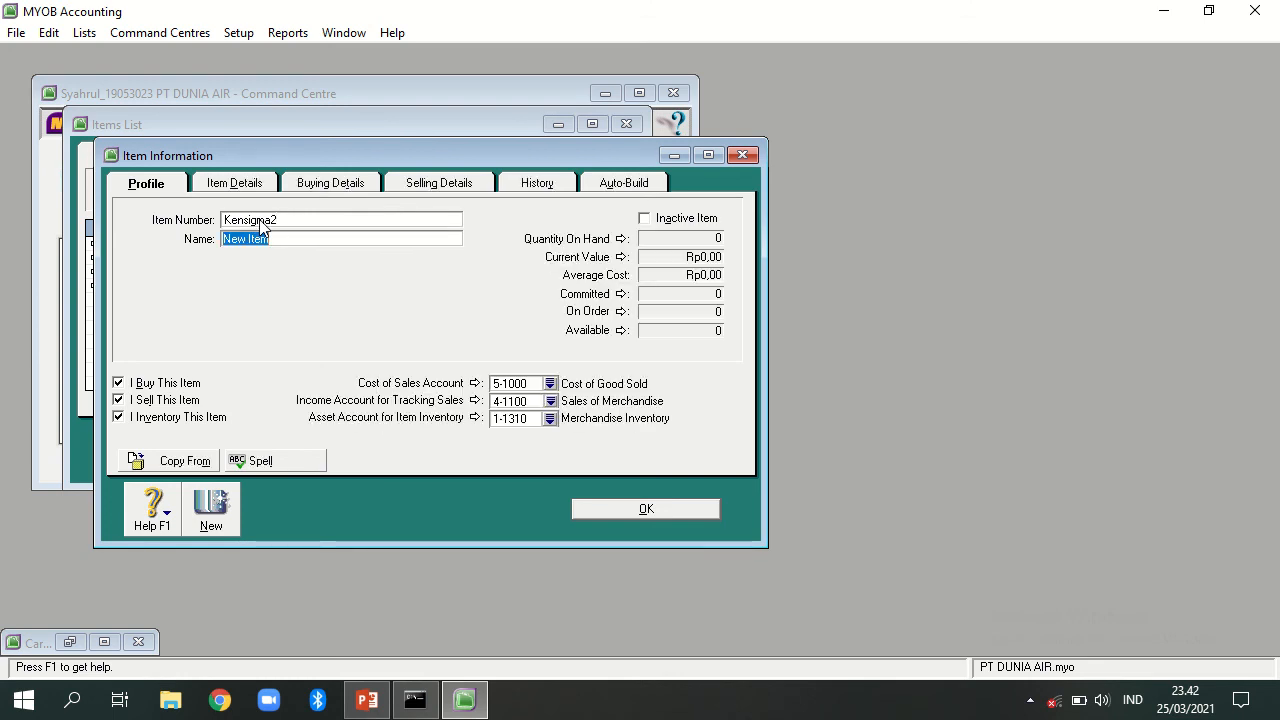
{"action": "type", "text": "Elken Bio Pure "}
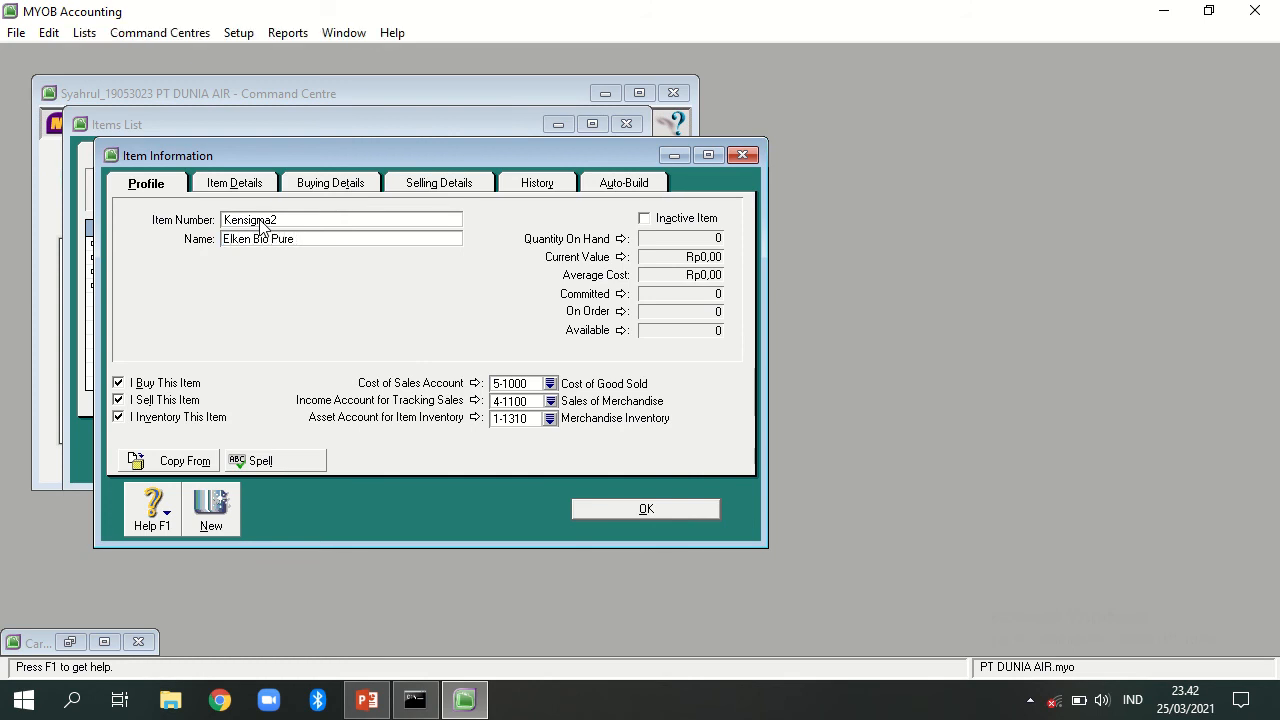
{"action": "type", "text": "Ken sigma 2"}
{"action": "left_click", "coordinate": [322, 243]}
{"action": "key", "text": "BackSpace"}
{"action": "key", "text": "Delete"}
{"action": "type", "text": "S"}
Check the buying details of Kensigma2, set its base selling price to Rp10.400.000 and save the item, skipping the spelling check
{"action": "left_click", "coordinate": [330, 192]}
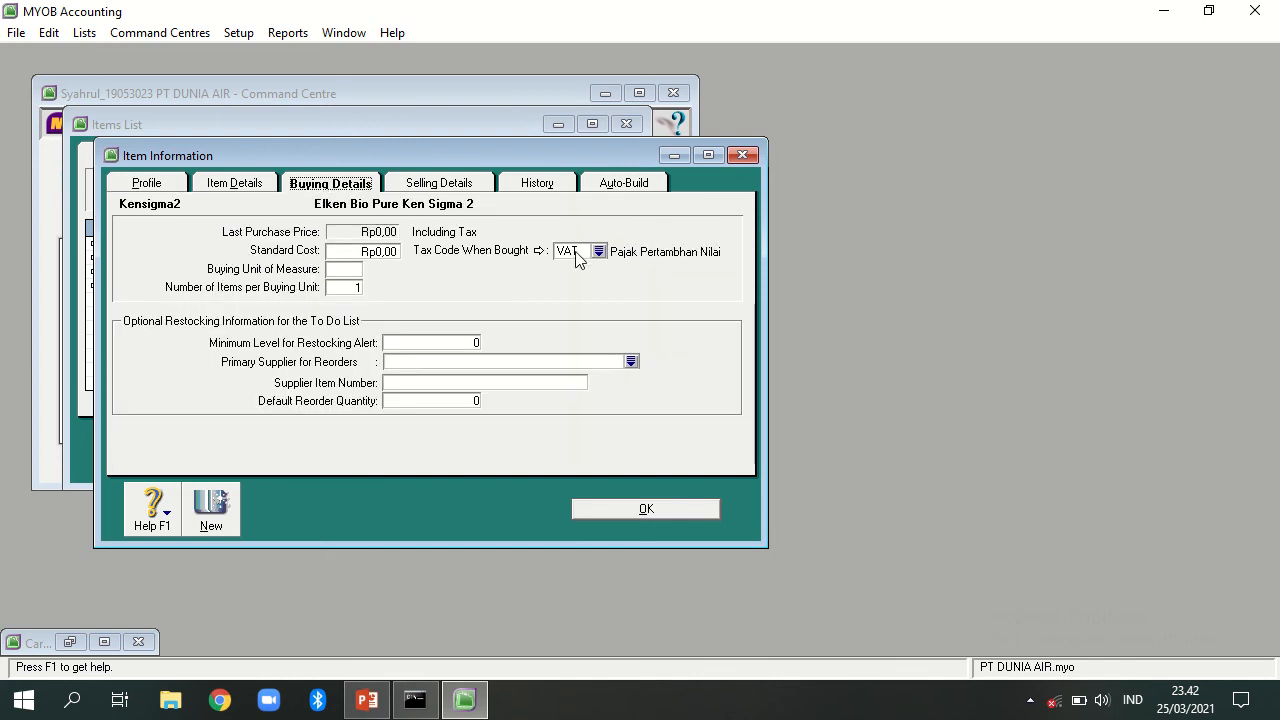
{"action": "left_click", "coordinate": [435, 190]}
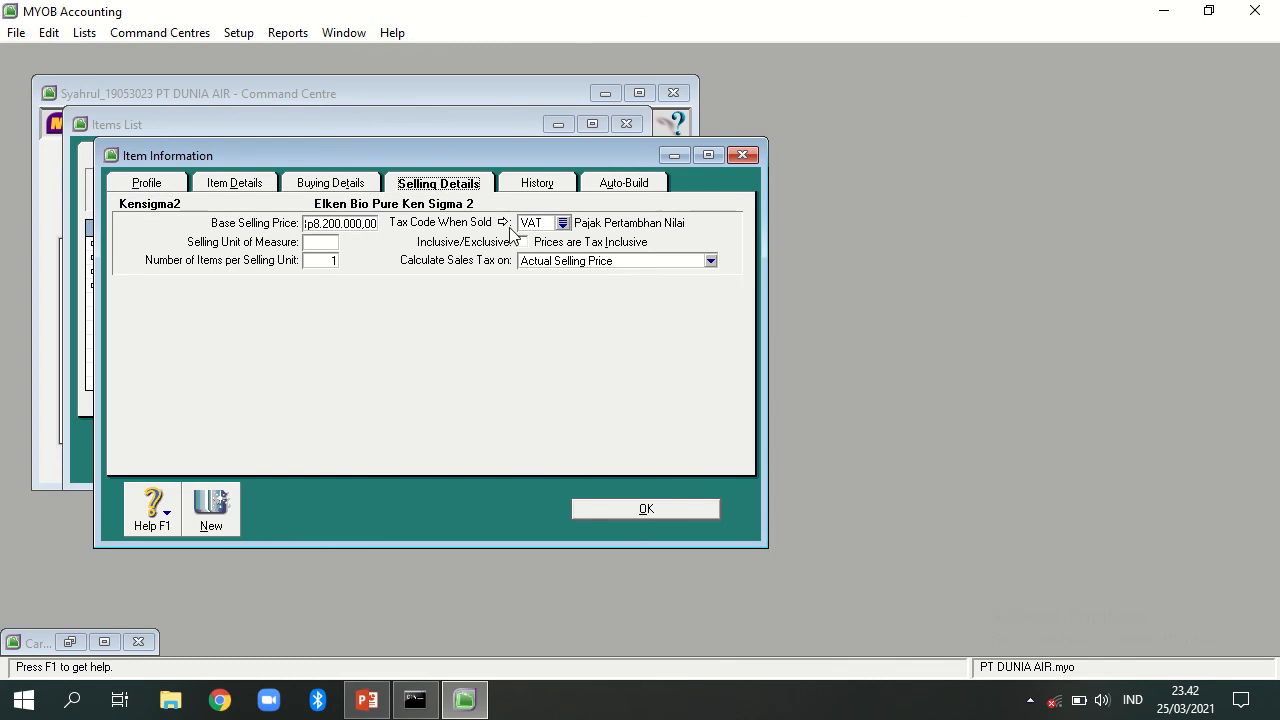
{"action": "left_click", "coordinate": [339, 224]}
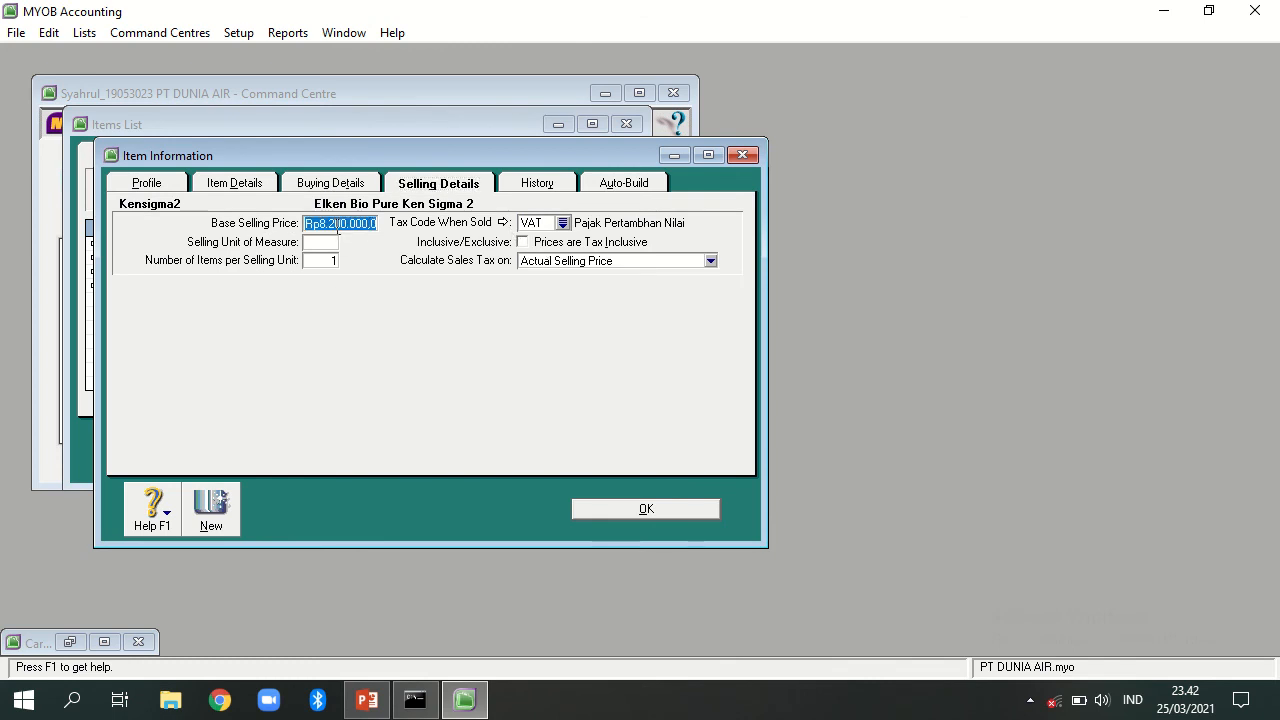
{"action": "type", "text": "10.400.000"}
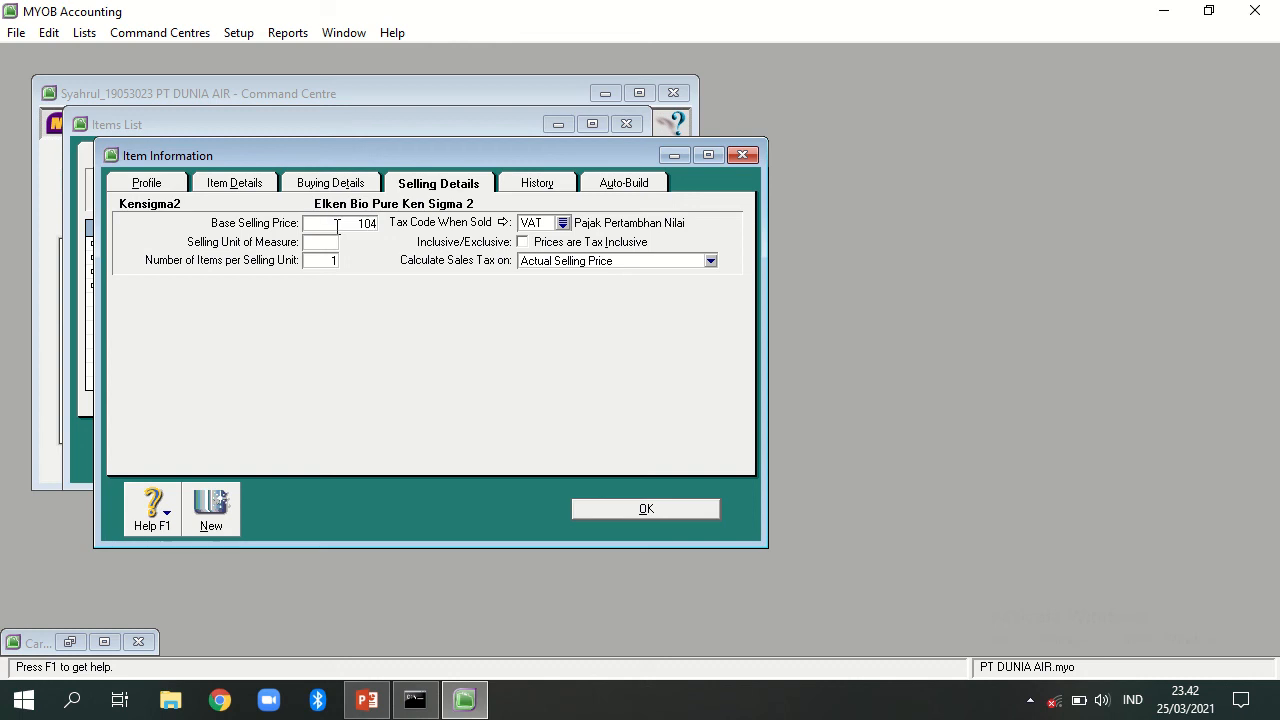
{"action": "key", "text": "Tab"}
{"action": "left_click", "coordinate": [641, 512]}
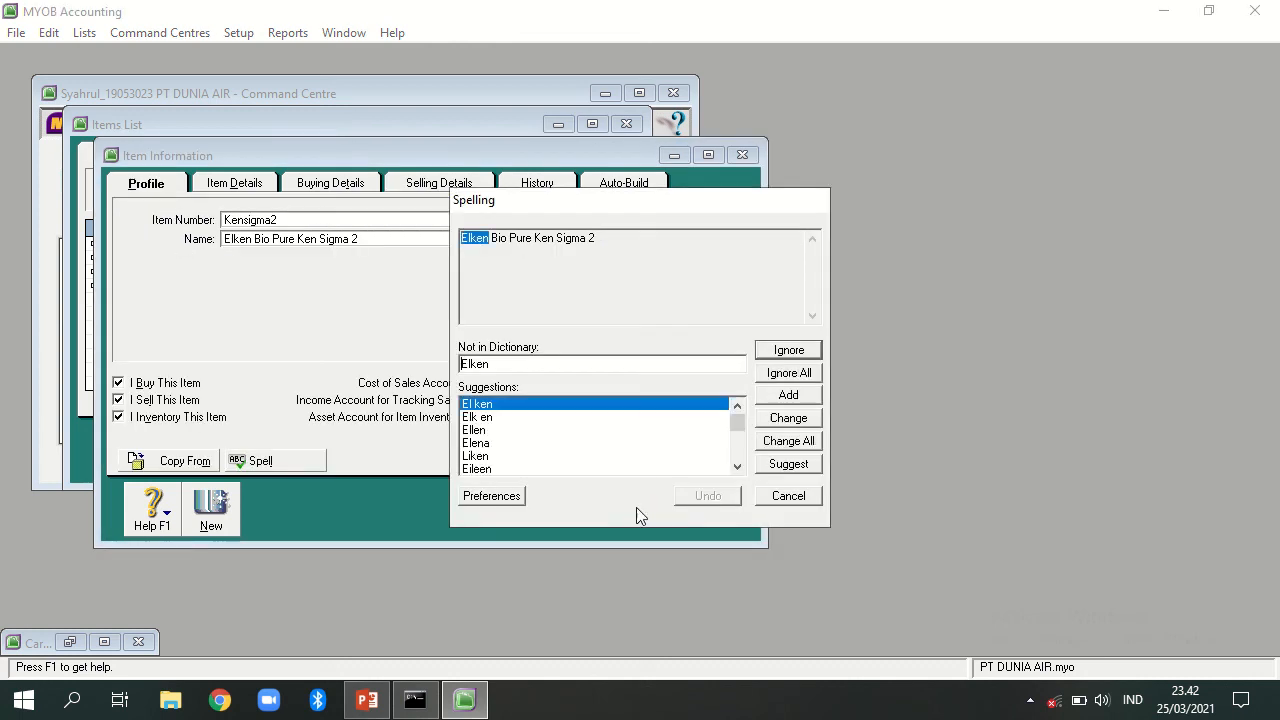
{"action": "left_click", "coordinate": [787, 497]}
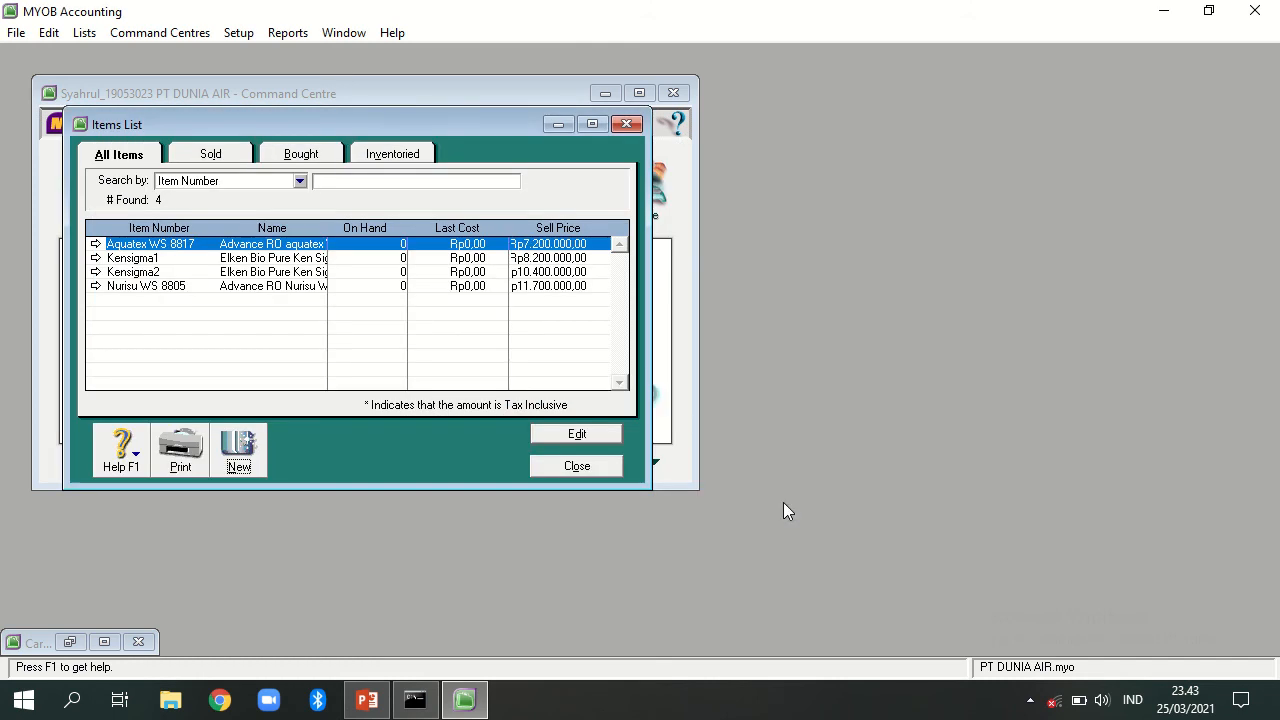
Review the finished Items List at full size, then restore the window and minimise it
{"action": "left_click", "coordinate": [592, 124]}
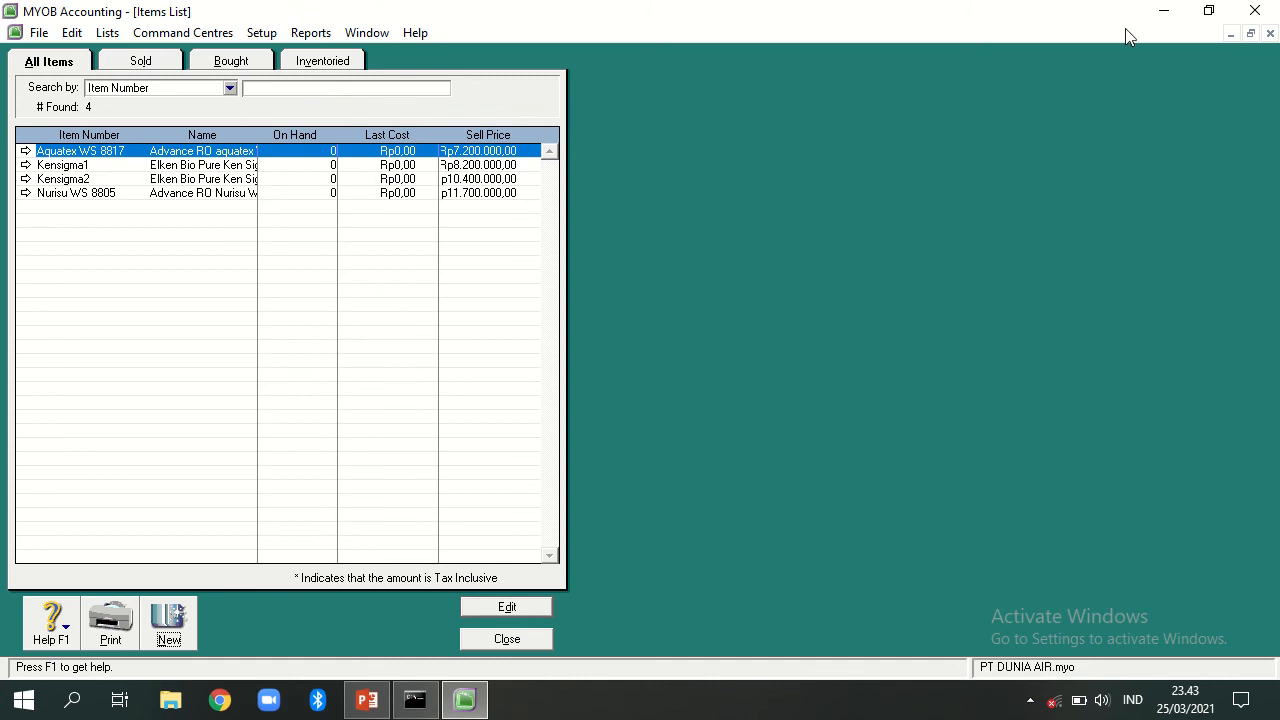
{"action": "left_click", "coordinate": [1251, 34]}
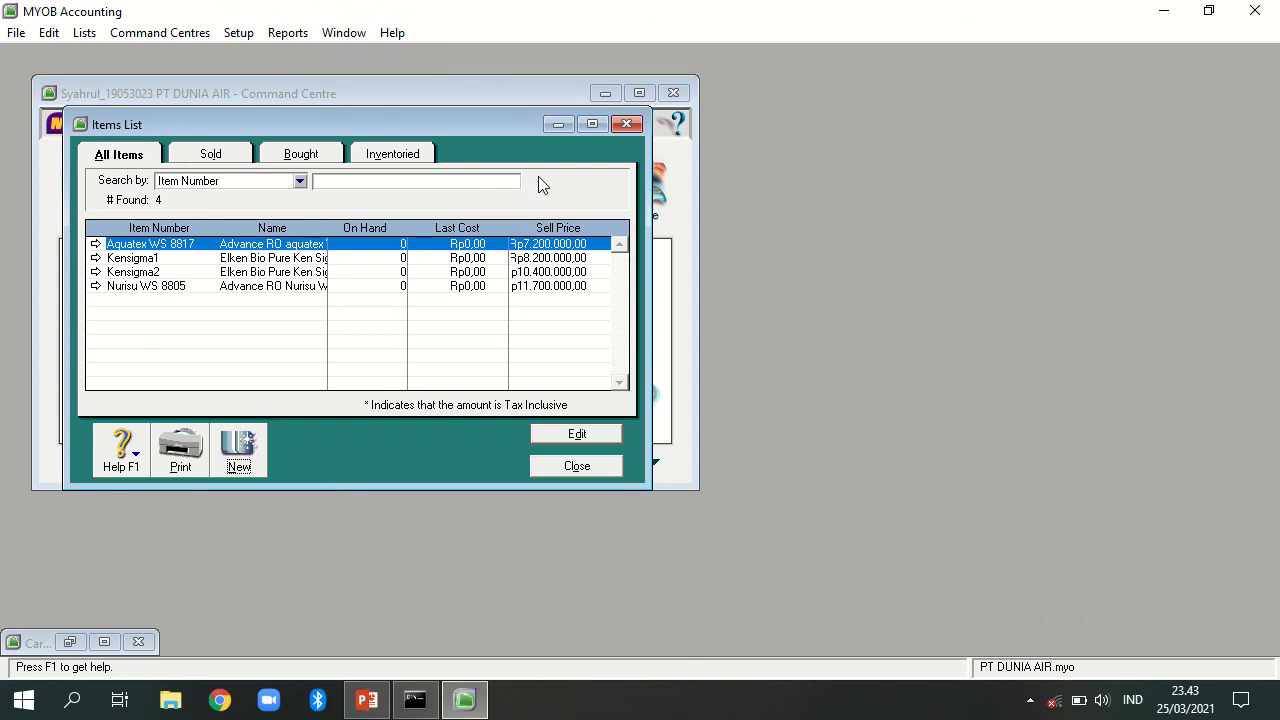
{"action": "left_click", "coordinate": [558, 126]}
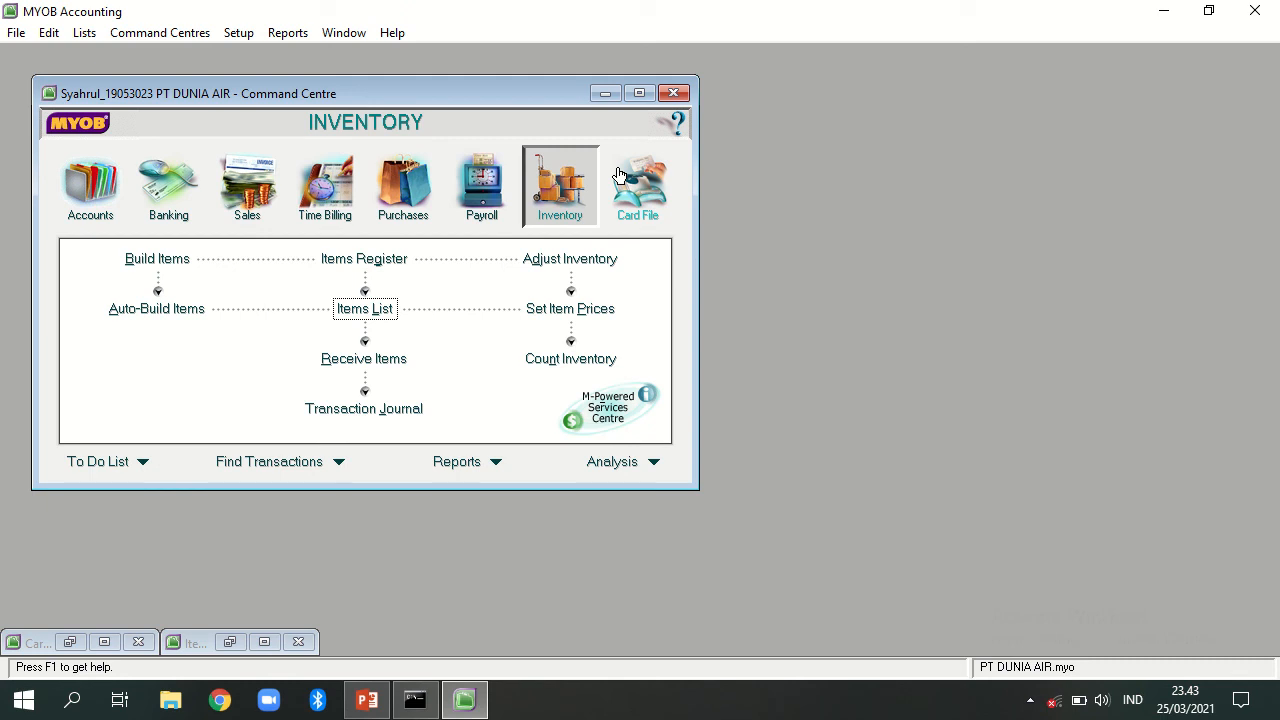
Exit MYOB Accounting without backing up the company file and minimise the Command Prompt window
{"action": "left_click", "coordinate": [16, 40]}
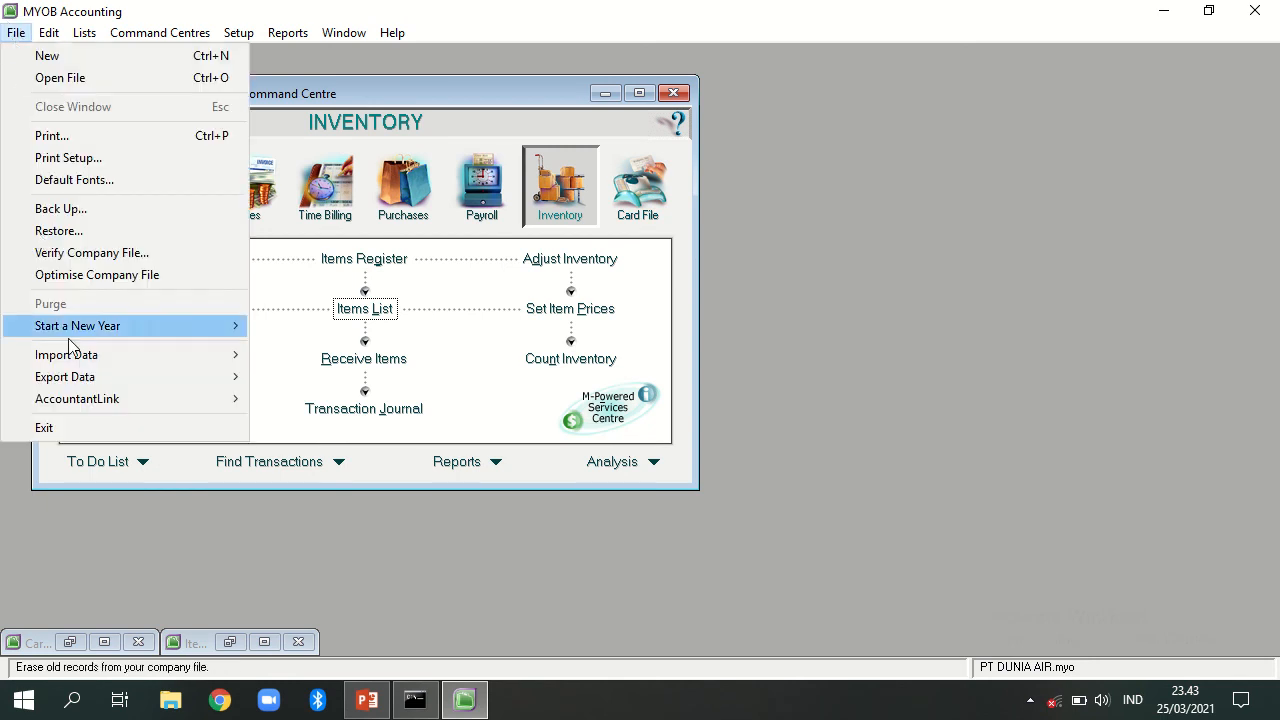
{"action": "left_click", "coordinate": [44, 428]}
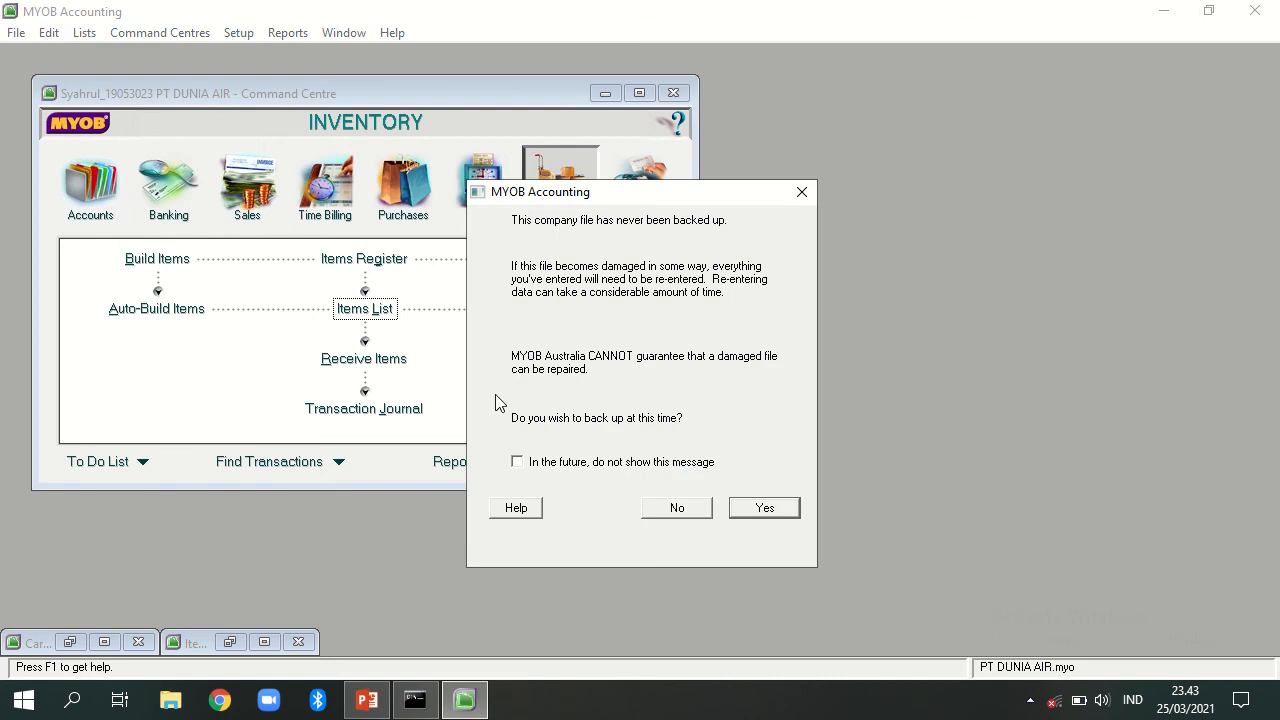
{"action": "left_click", "coordinate": [675, 509]}
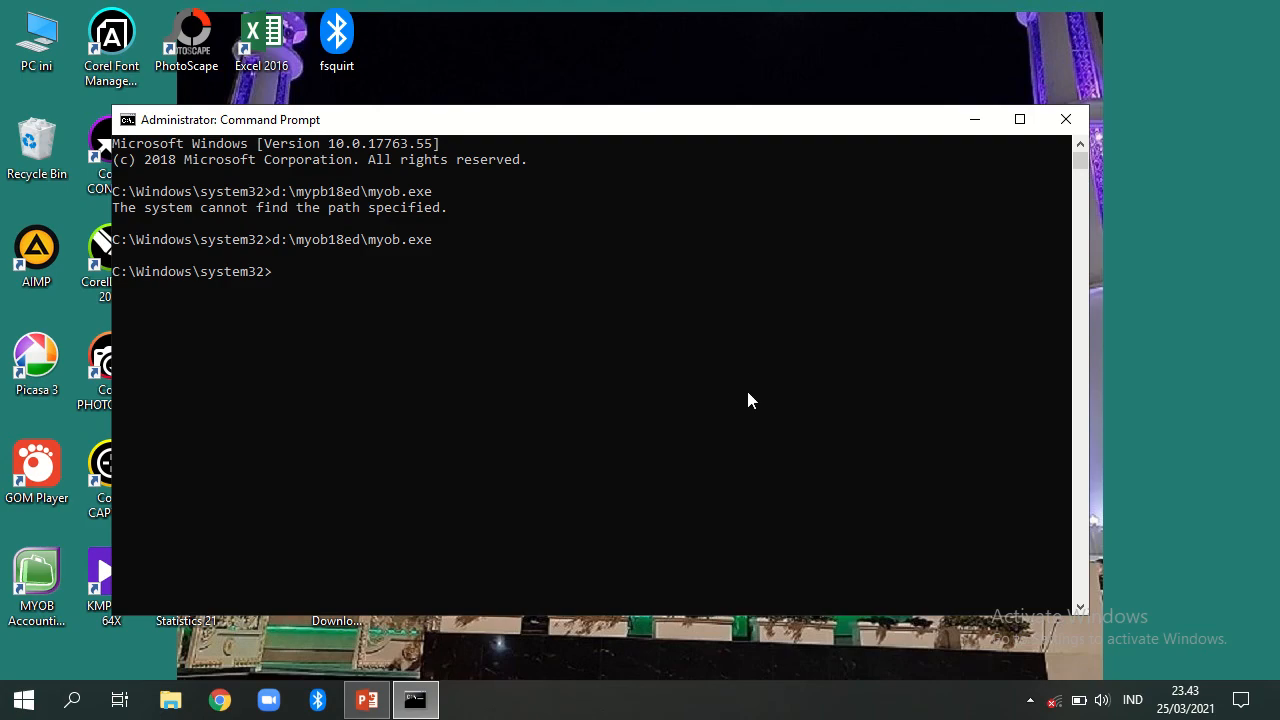
{"action": "left_click", "coordinate": [966, 120]}
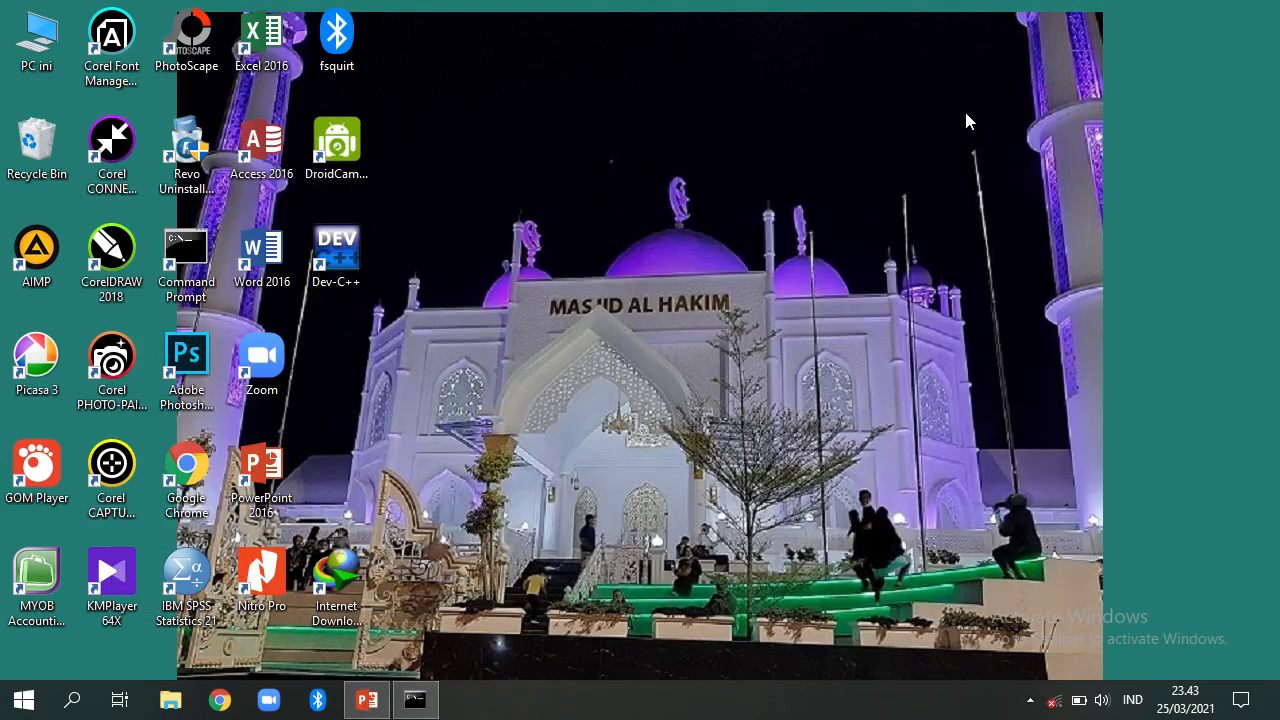
{"action": "mouse_move", "coordinate": [468, 5]}
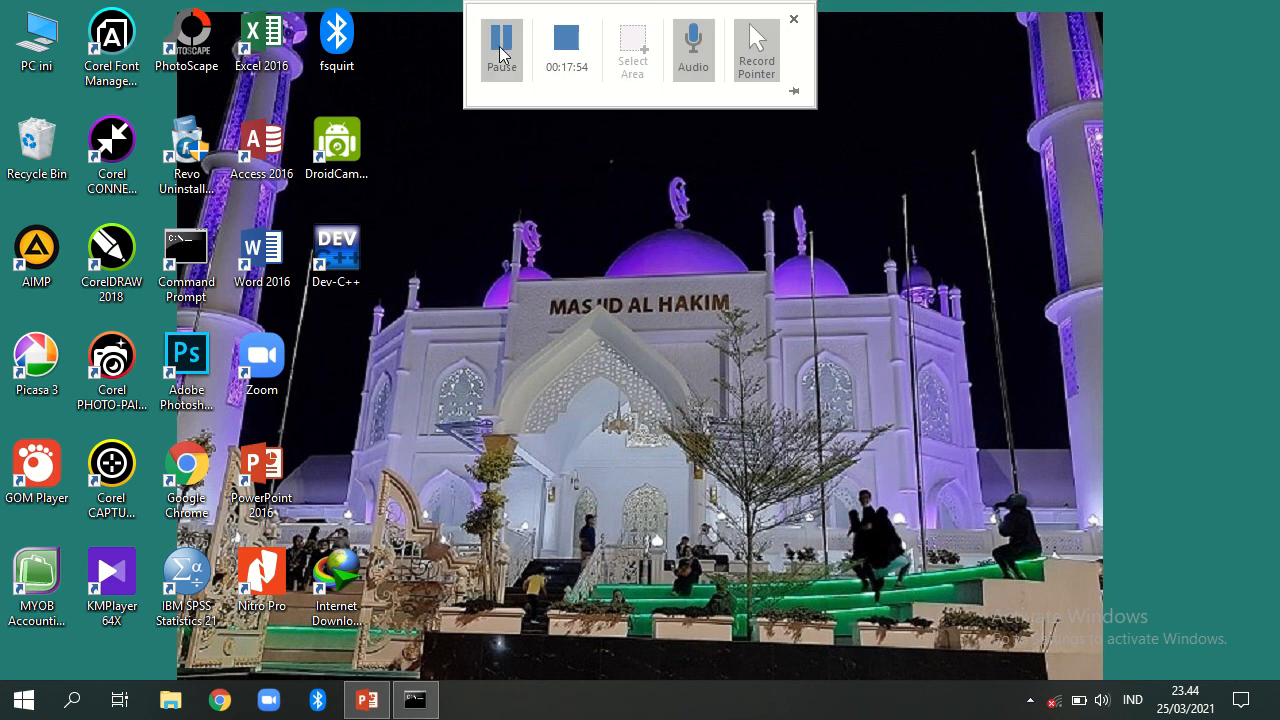